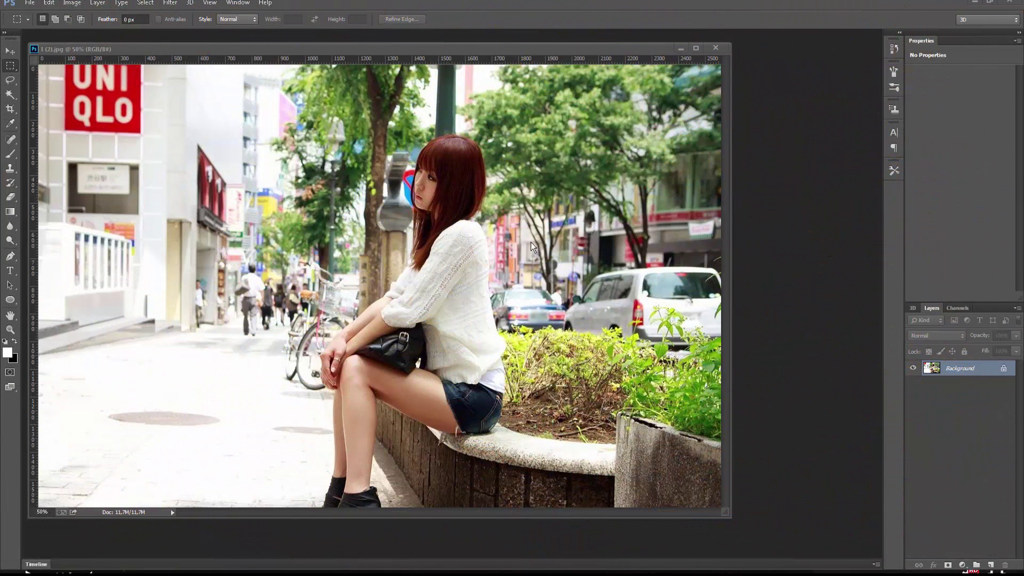
Go full-screen, convert the locked Background into Layer 0, and duplicate it as Layer 0 copy
key("v")
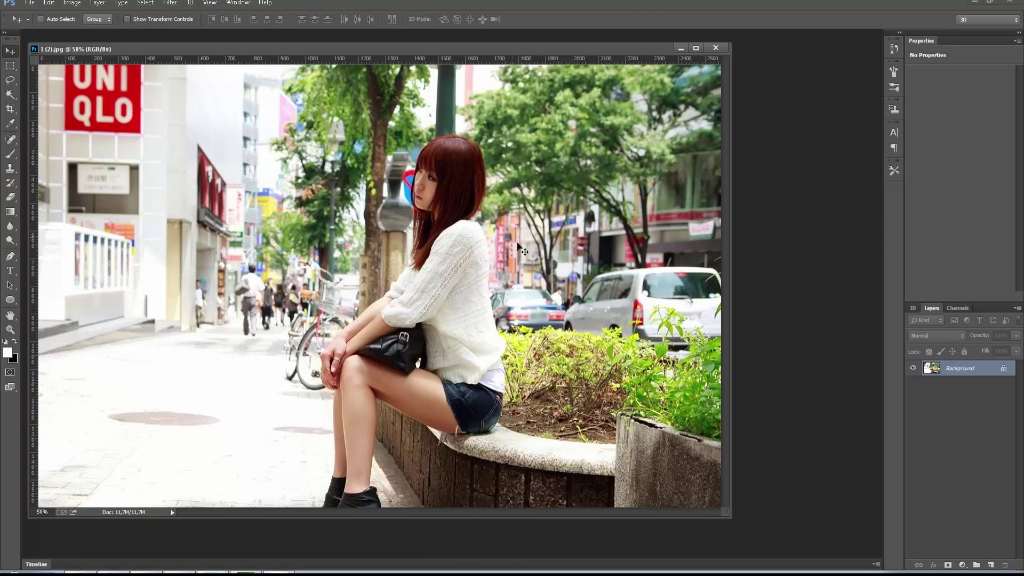
key("f")
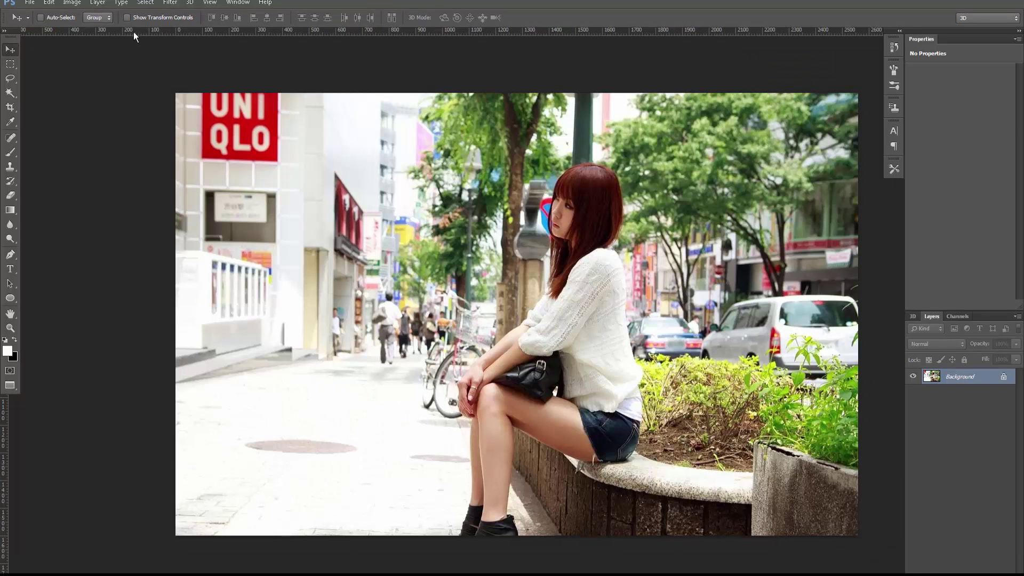
double_click(969, 377)
key("Return")
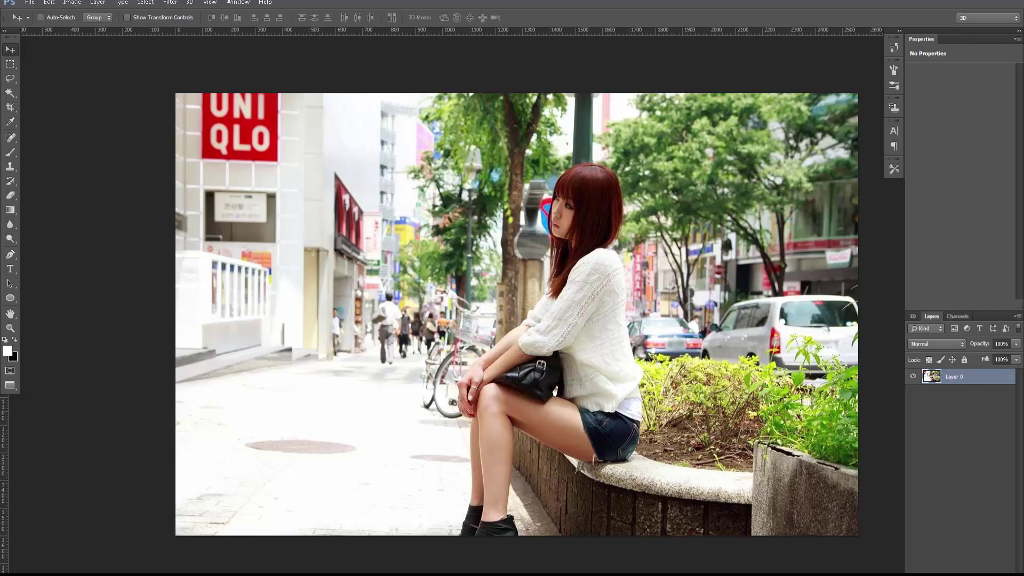
key("ctrl+j")
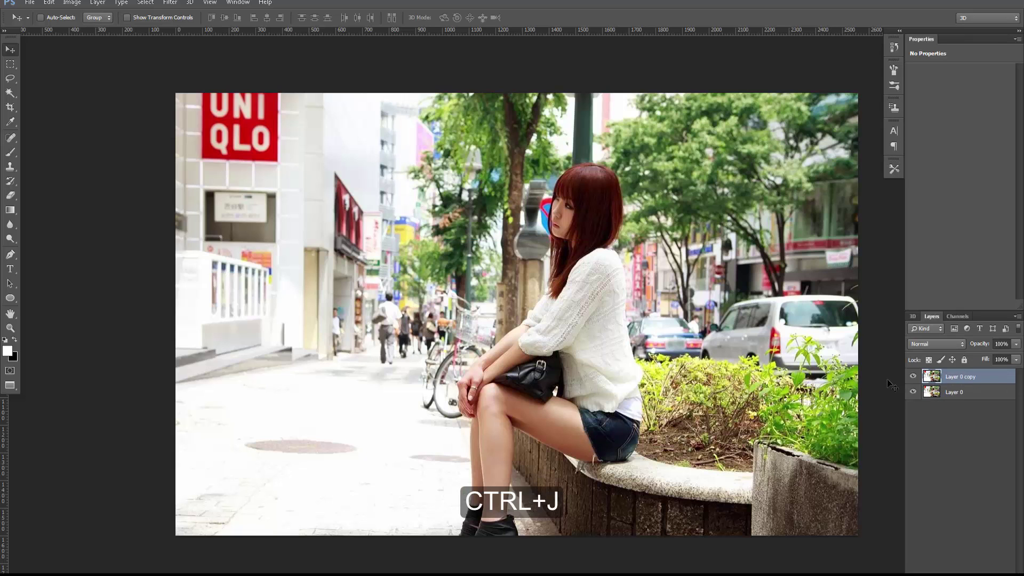
left_click(170, 2)
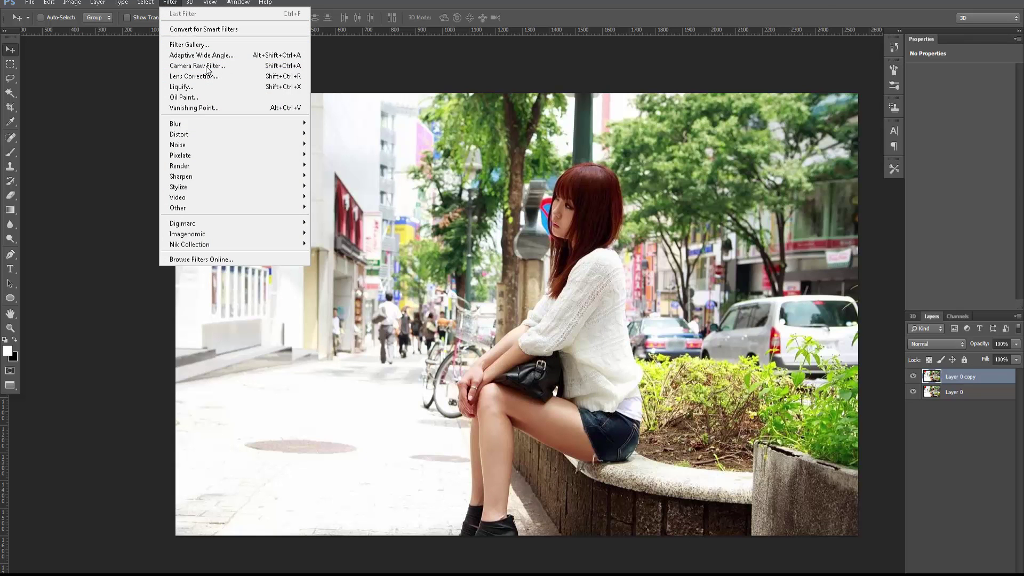
In the Camera Raw filter, drop Shadows to -43 and Whites to -44
left_click(208, 66)
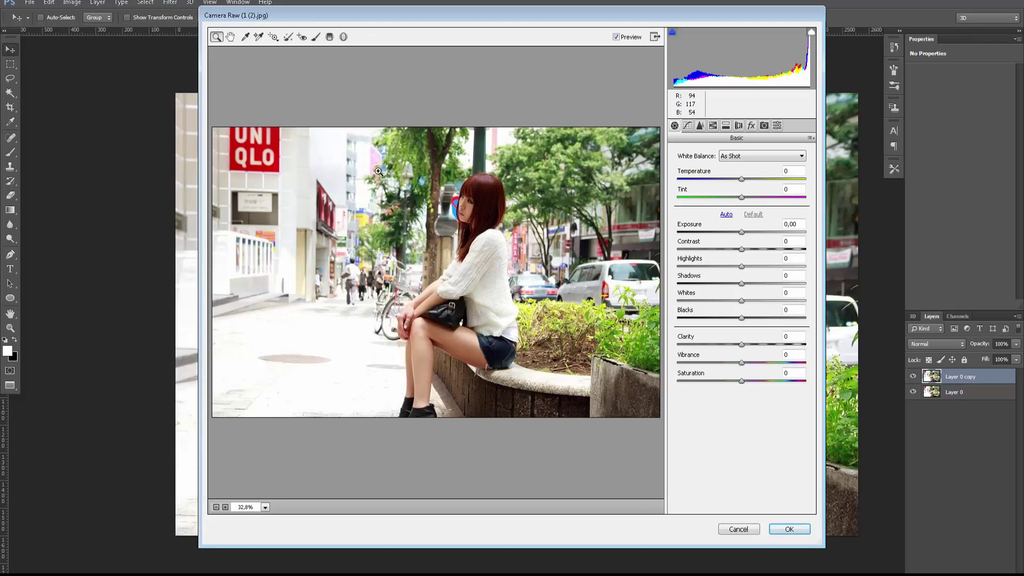
left_click_drag(464, 20, 436, 35)
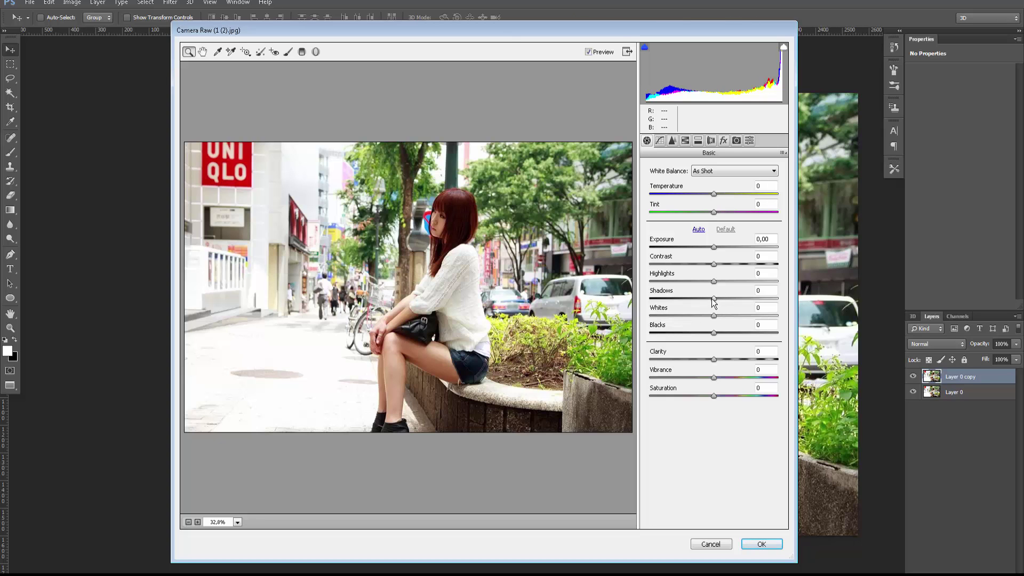
left_click_drag(710, 298, 700, 299)
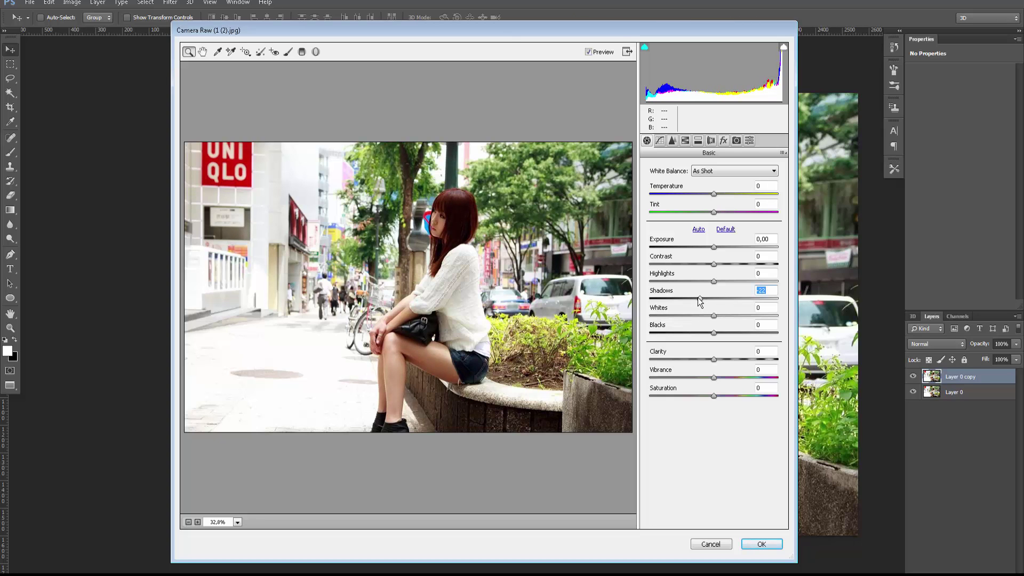
left_click_drag(699, 296, 687, 296)
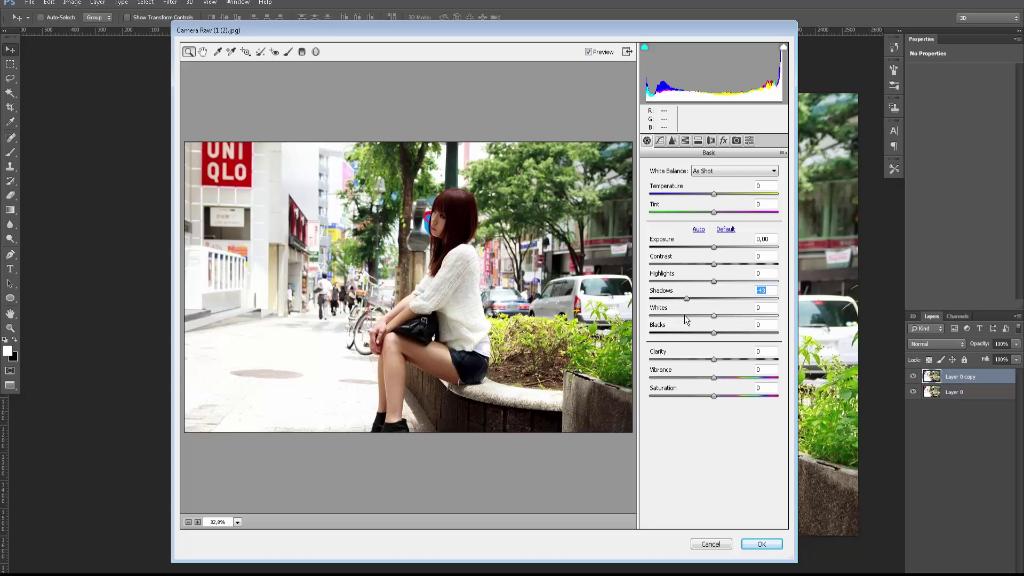
left_click_drag(713, 315, 702, 315)
left_click_drag(699, 316, 686, 319)
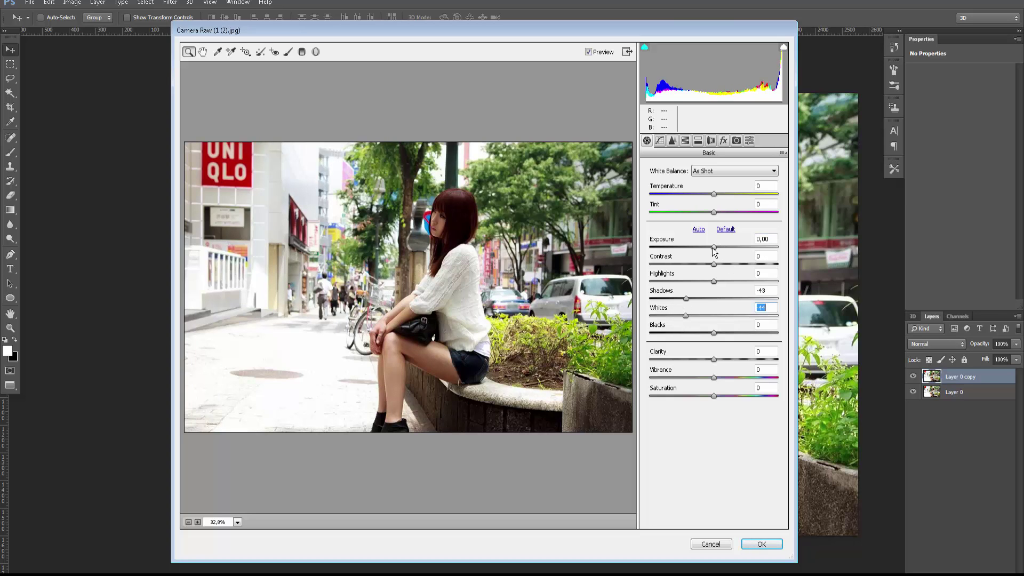
Set Exposure +0.15, Vibrance +16 and Blacks -20, compare before/after, and apply
left_click_drag(715, 248, 716, 248)
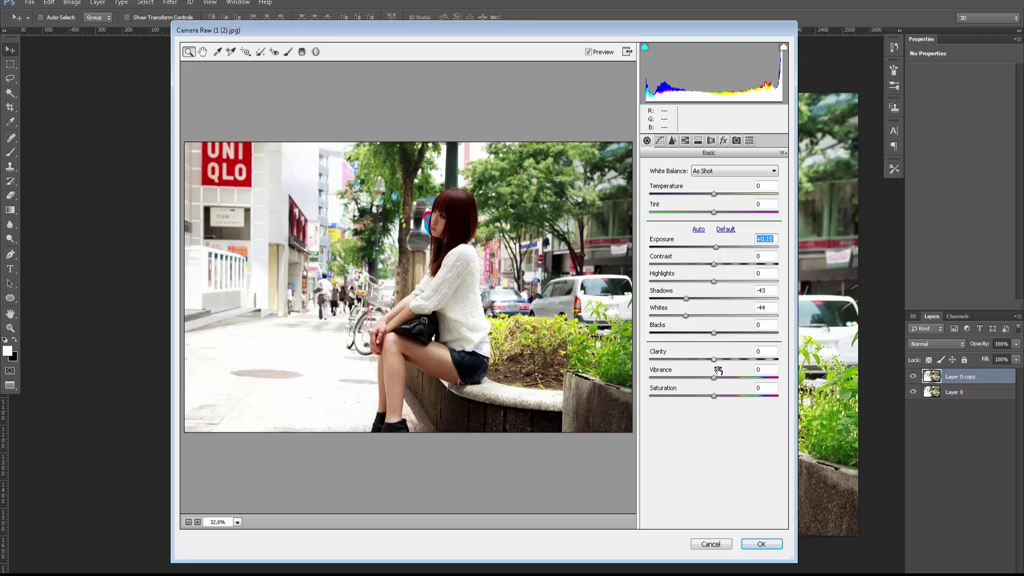
left_click_drag(714, 377, 724, 378)
left_click_drag(711, 333, 701, 333)
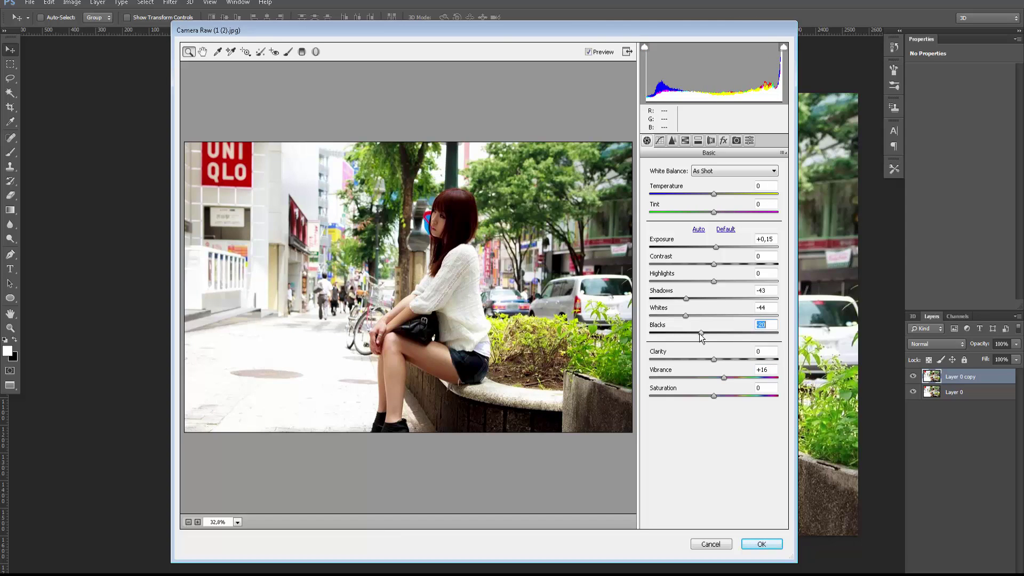
left_click(589, 52)
left_click(588, 51)
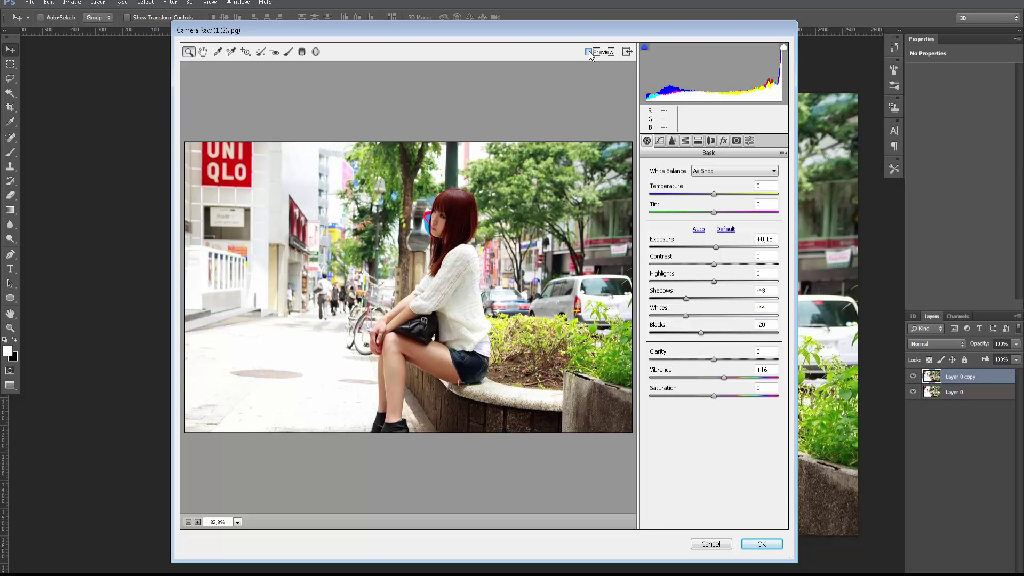
left_click(762, 544)
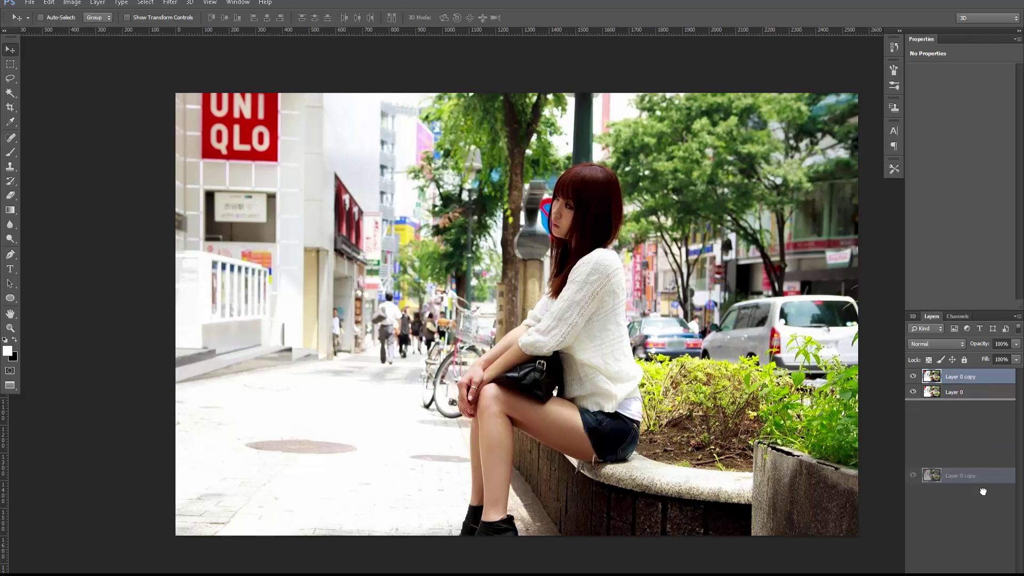
Duplicate Layer 0 copy into Layer 0 copy 2 and zoom in on the woman
left_click_drag(970, 377, 1004, 570)
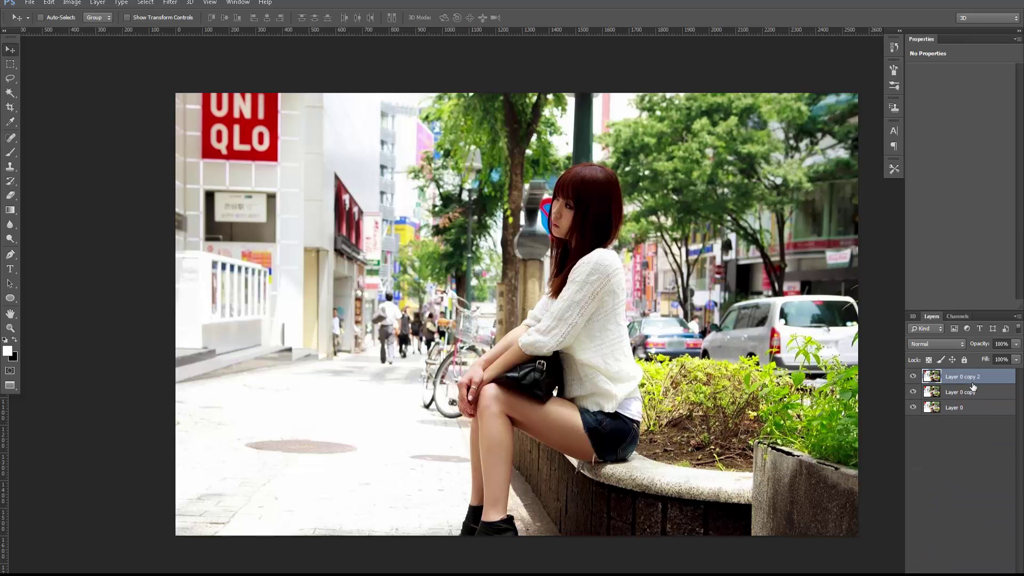
key("ctrl+plus")
key("ctrl+plus")
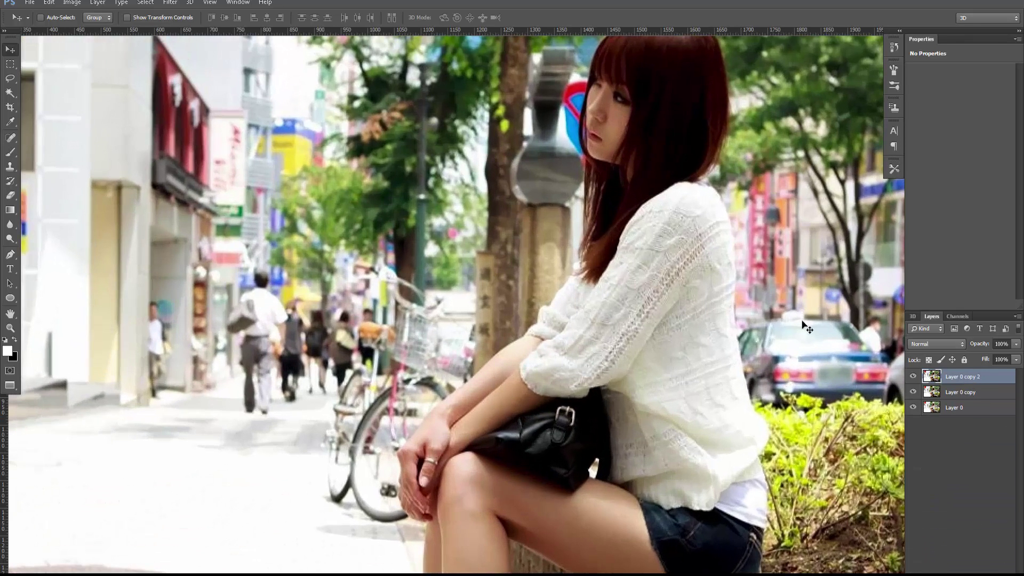
left_click_drag(805, 327, 599, 340)
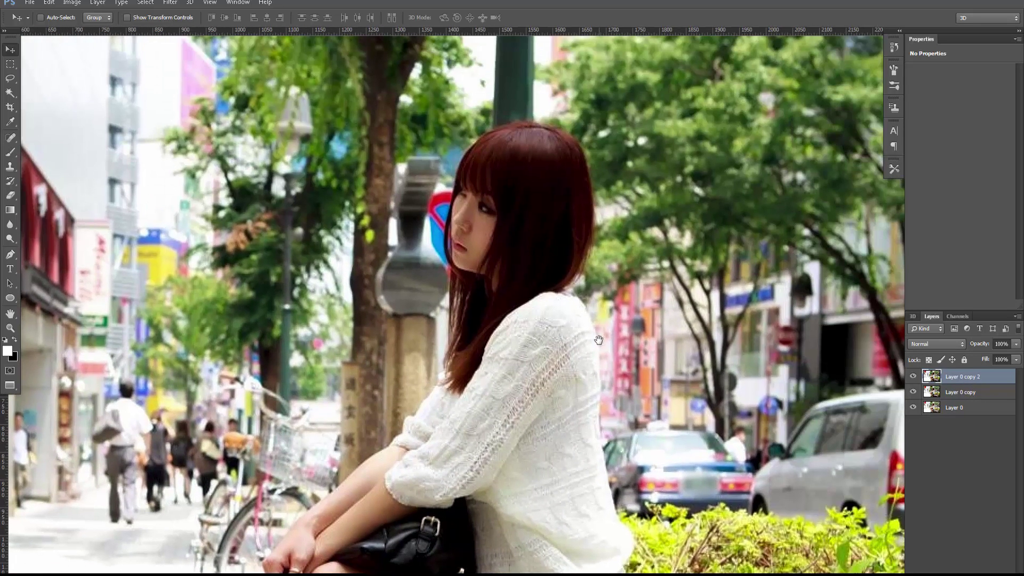
key("ctrl+plus")
key("ctrl+minus")
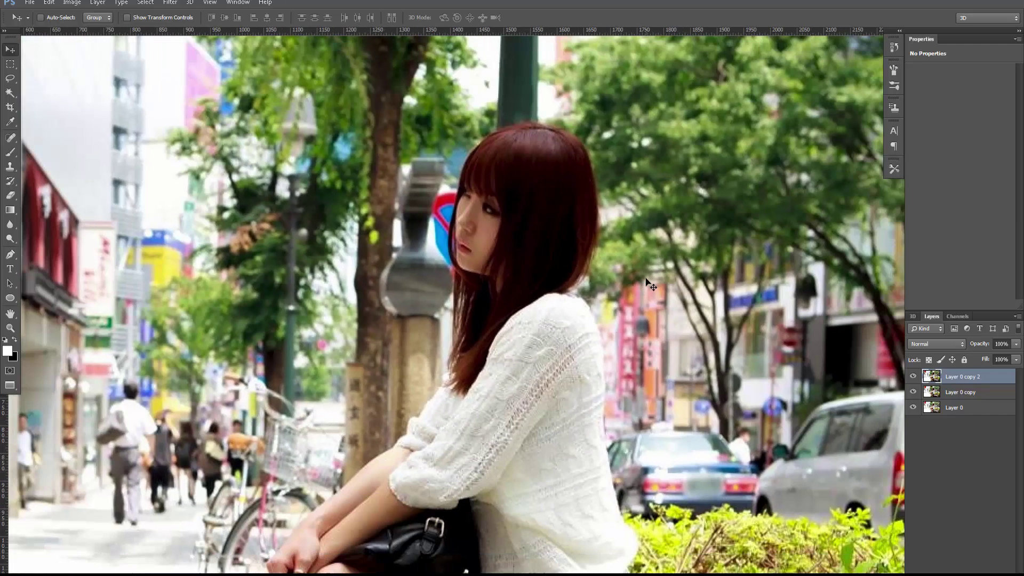
Trace the woman's shoulder and hair outline with the Pen tool
left_click(10, 254)
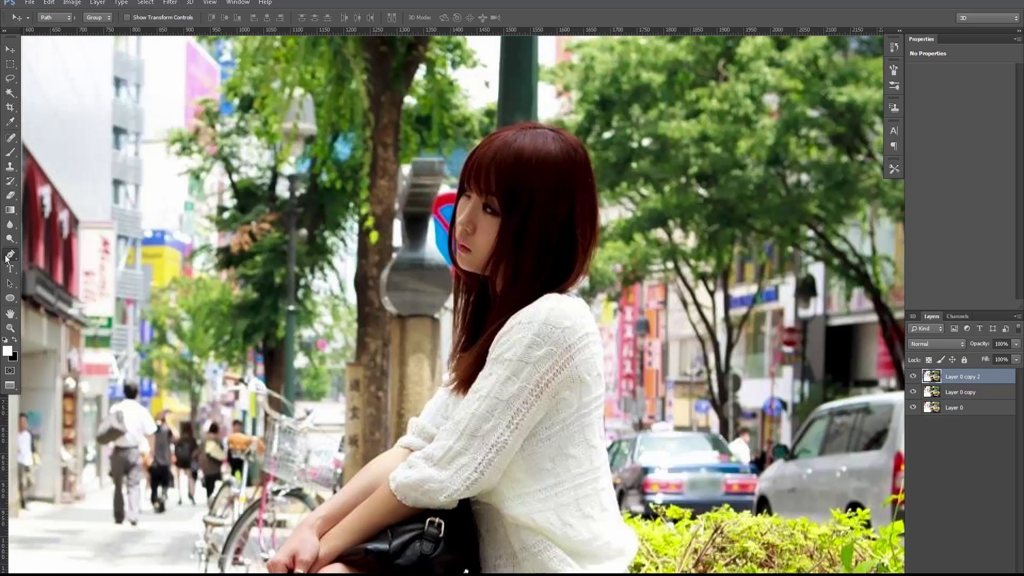
left_click(590, 309)
left_click(603, 355)
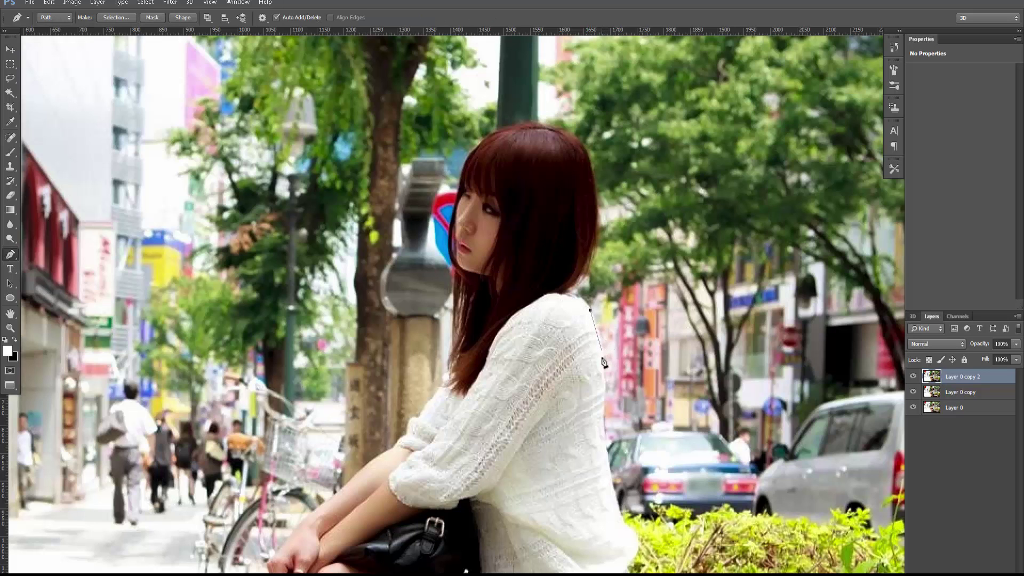
left_click_drag(602, 356, 603, 373)
left_click_drag(605, 446, 606, 474)
mouse_move(627, 526)
left_mouse_down()
mouse_move(606, 403)
mouse_move(613, 431)
left_mouse_up()
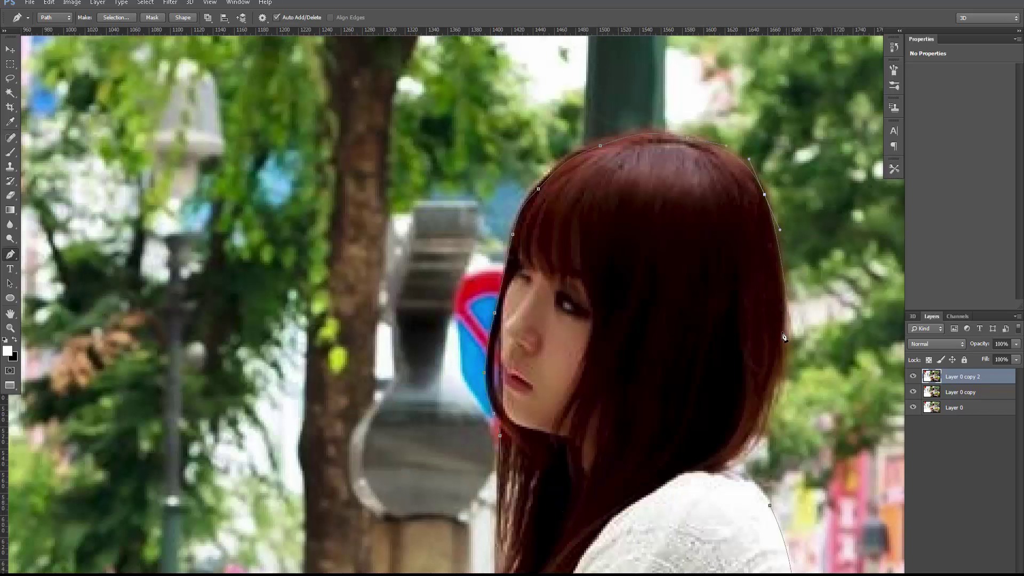
left_click_drag(781, 334, 779, 374)
mouse_move(769, 413)
left_mouse_down()
mouse_move(754, 445)
mouse_move(768, 505)
left_mouse_up()
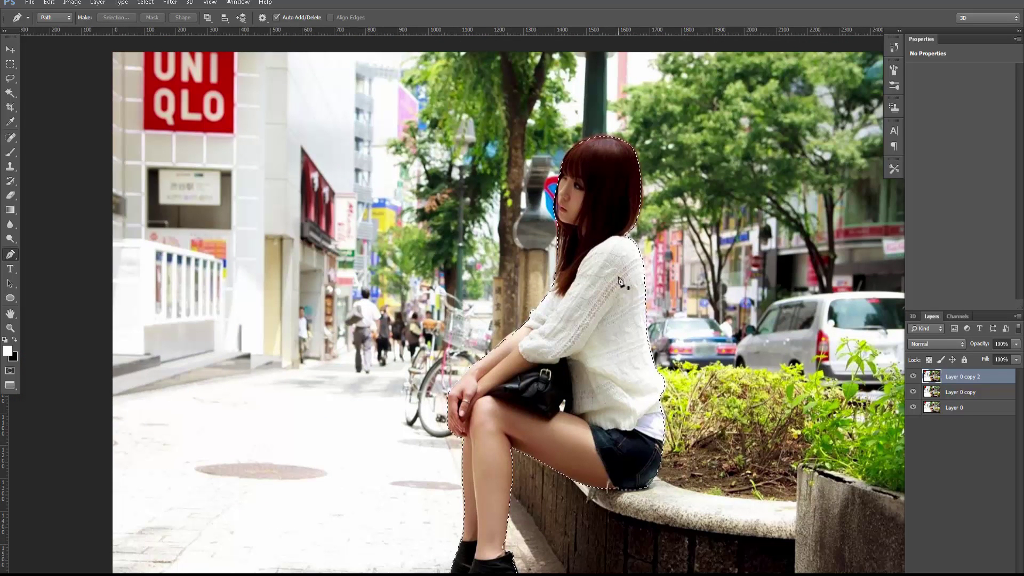
Expand the woman's selection by 20 px
left_click(149, 3)
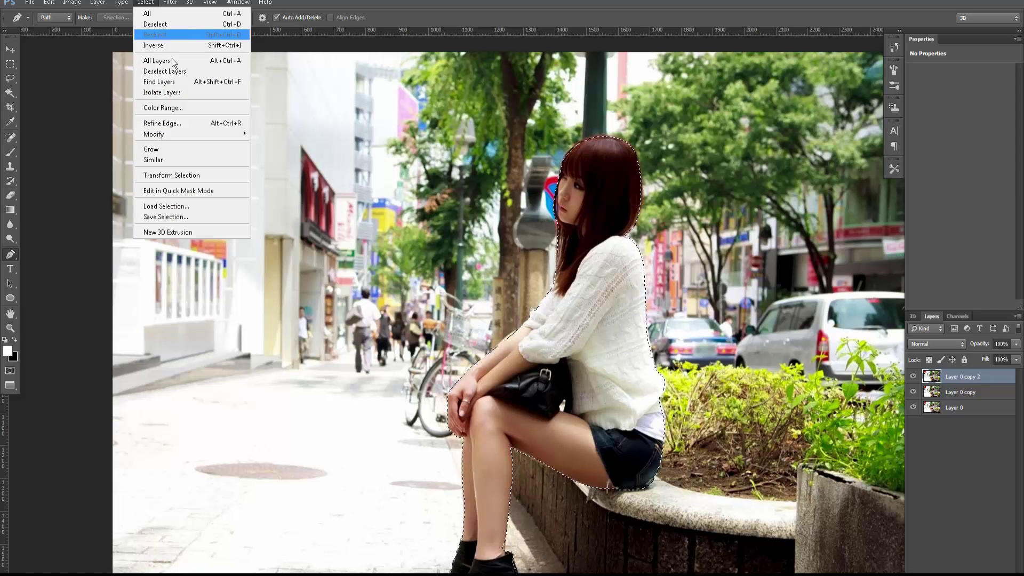
mouse_move(154, 134)
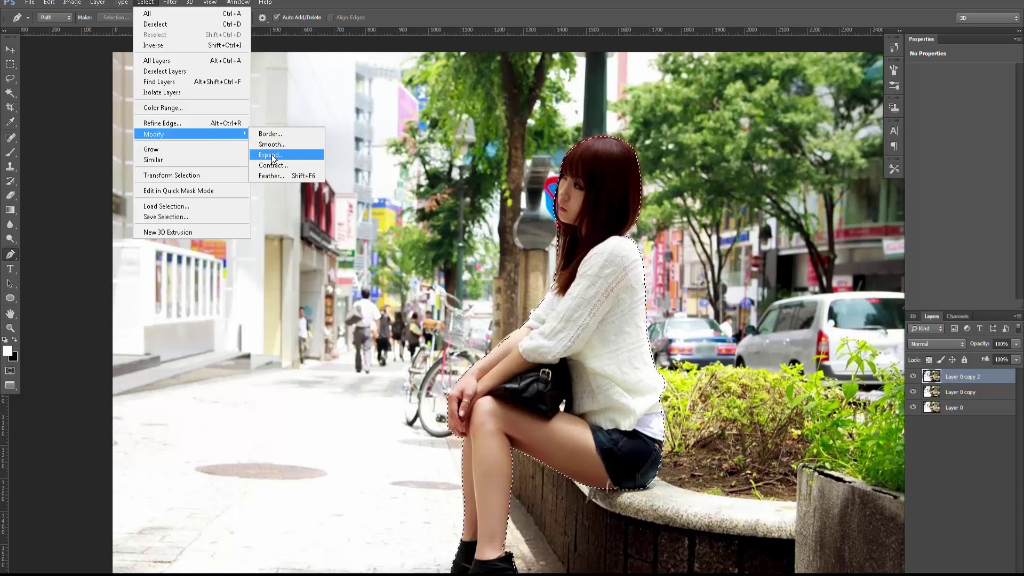
left_click(271, 155)
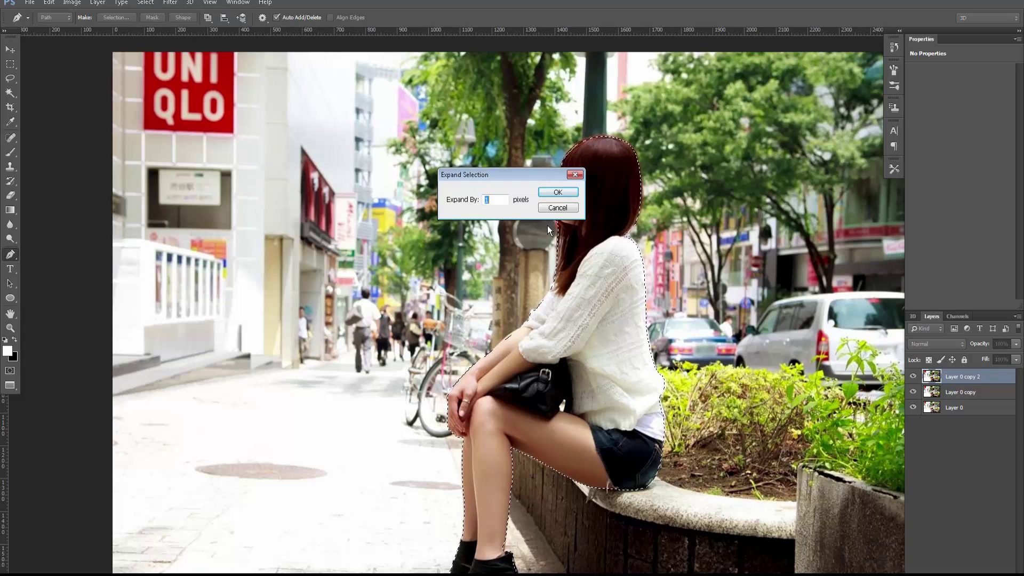
type("20")
left_click(558, 193)
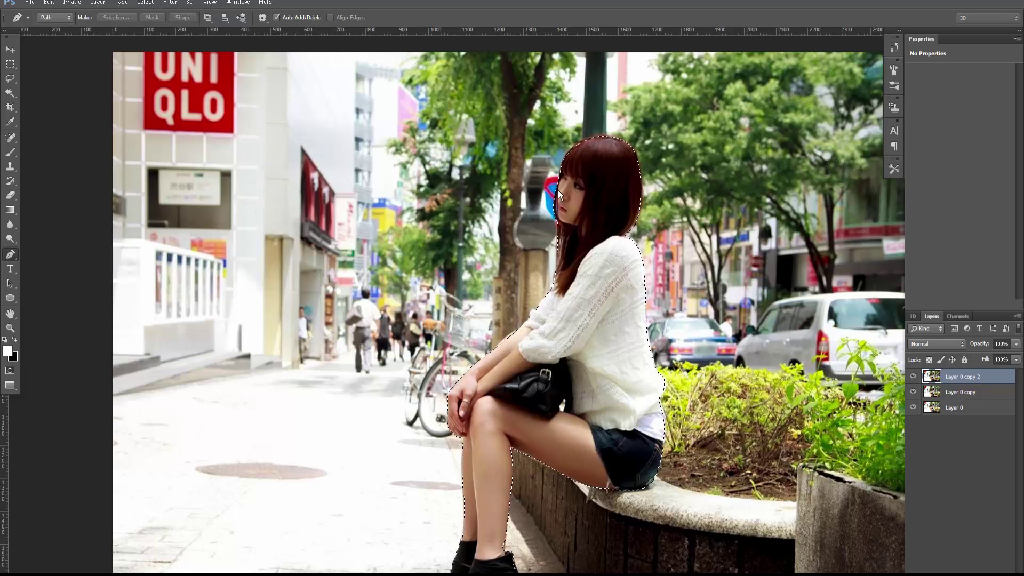
Add a layer mask to Layer 0 copy 2 from the selection and reload it as a selection
left_click(966, 570)
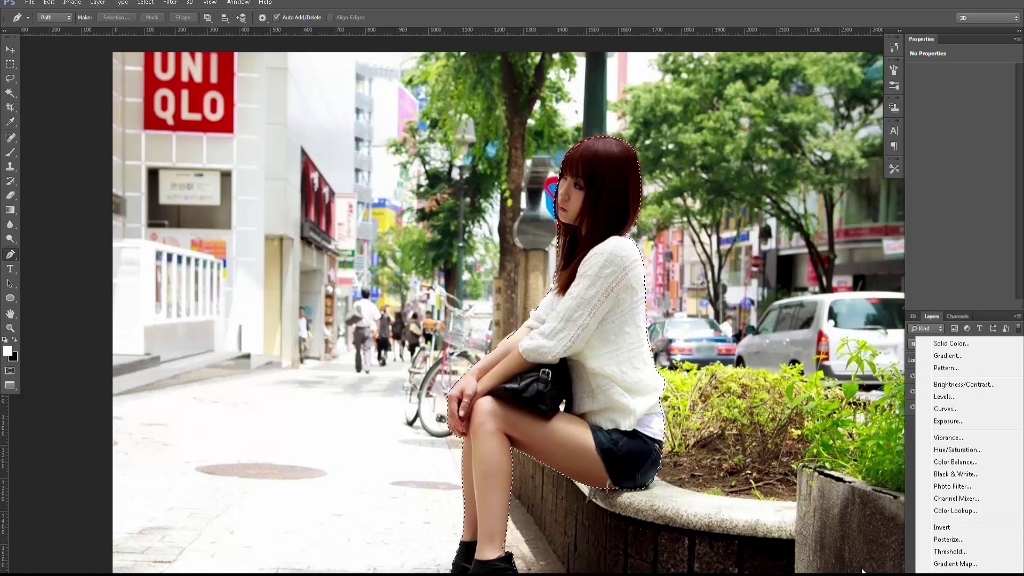
left_click(954, 570)
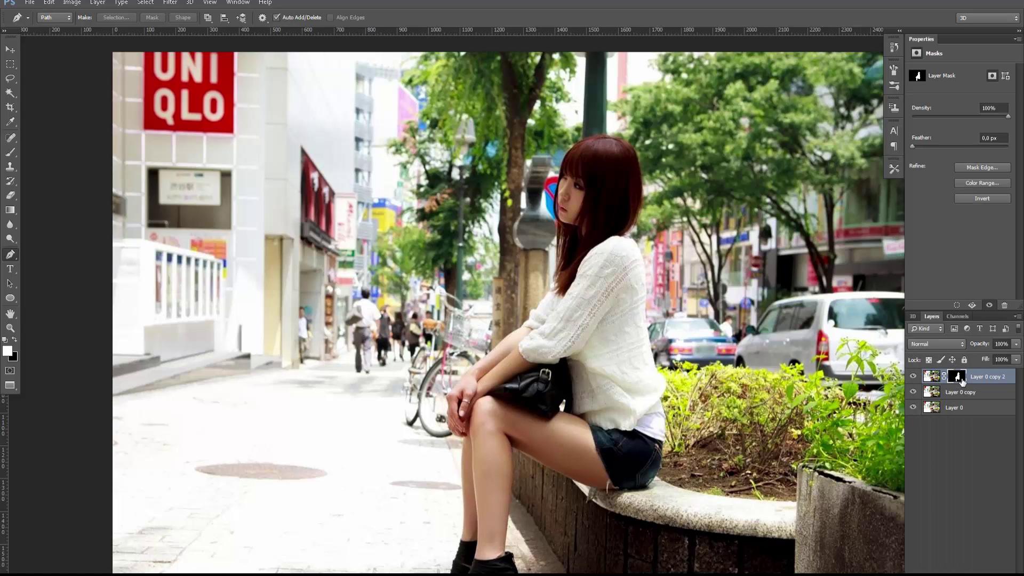
left_click(958, 377, "ctrl")
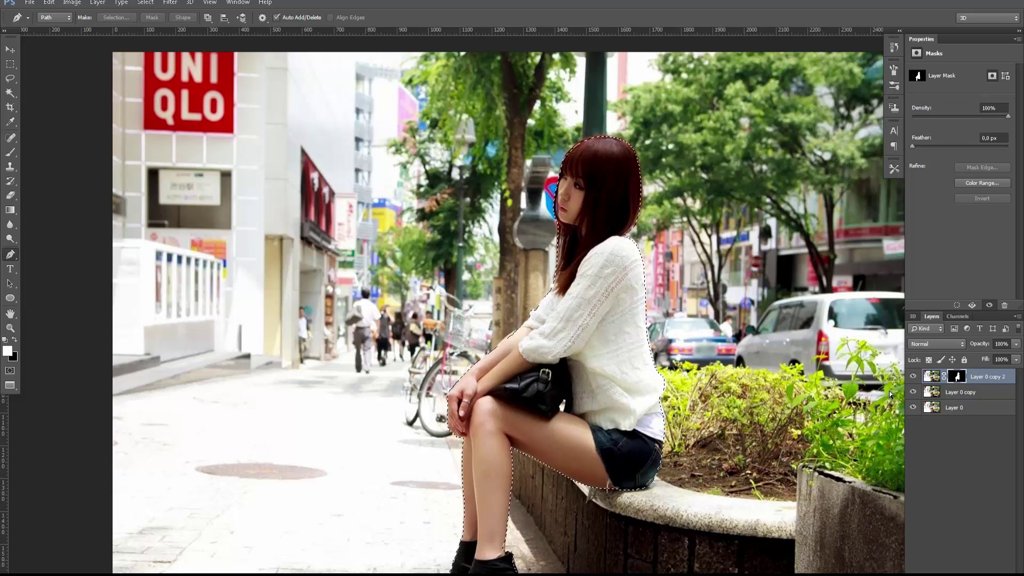
Reload the woman's selection on Layer 0 copy, expand it, and hide the top layer
key("ctrl+d")
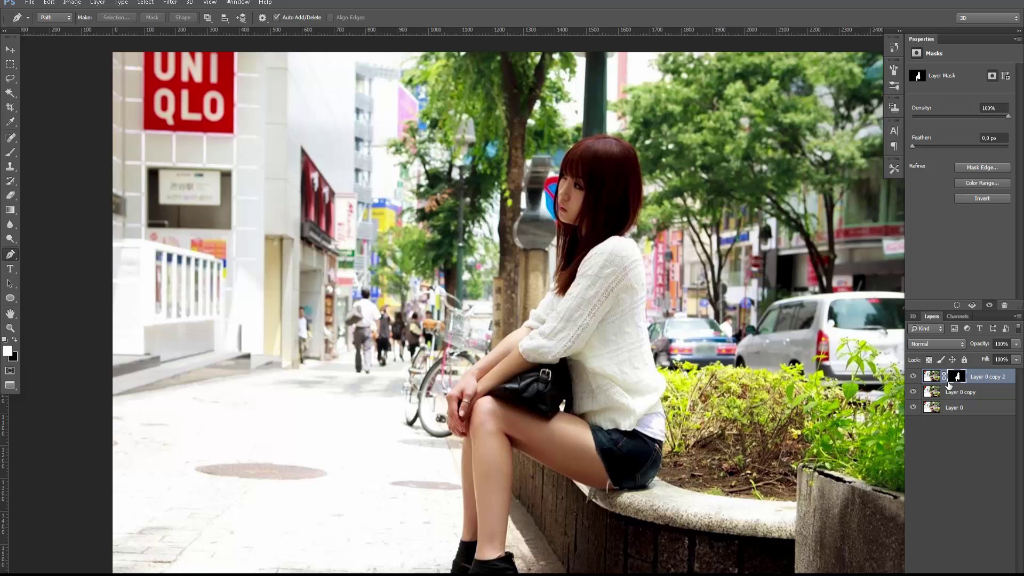
left_click(956, 378, "ctrl")
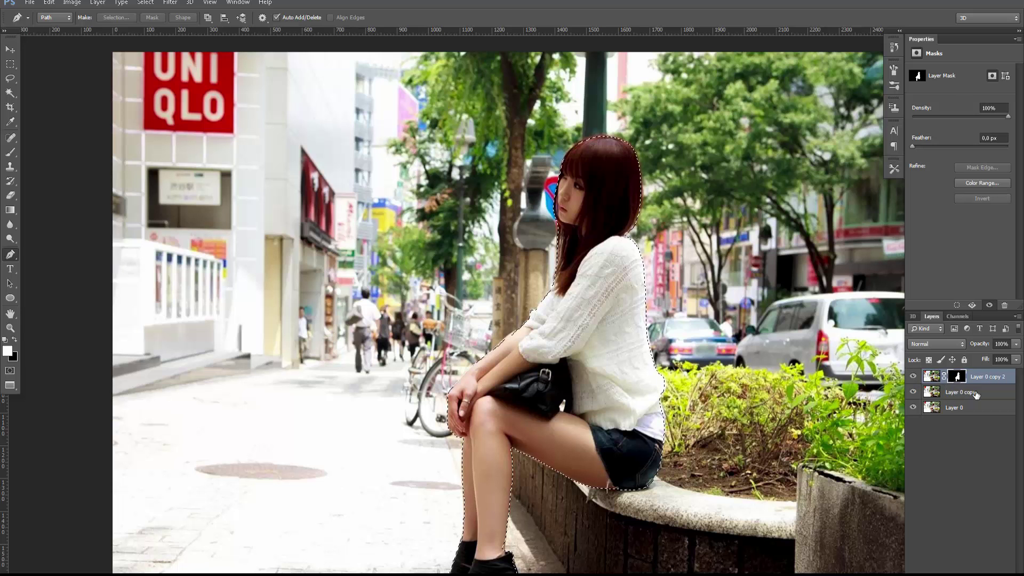
left_click(976, 393)
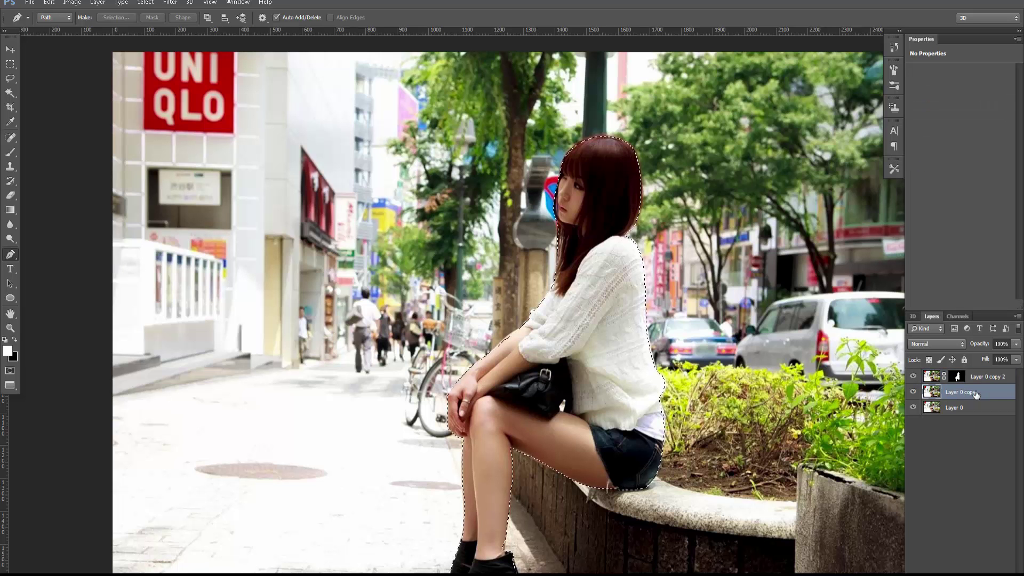
left_click(145, 3)
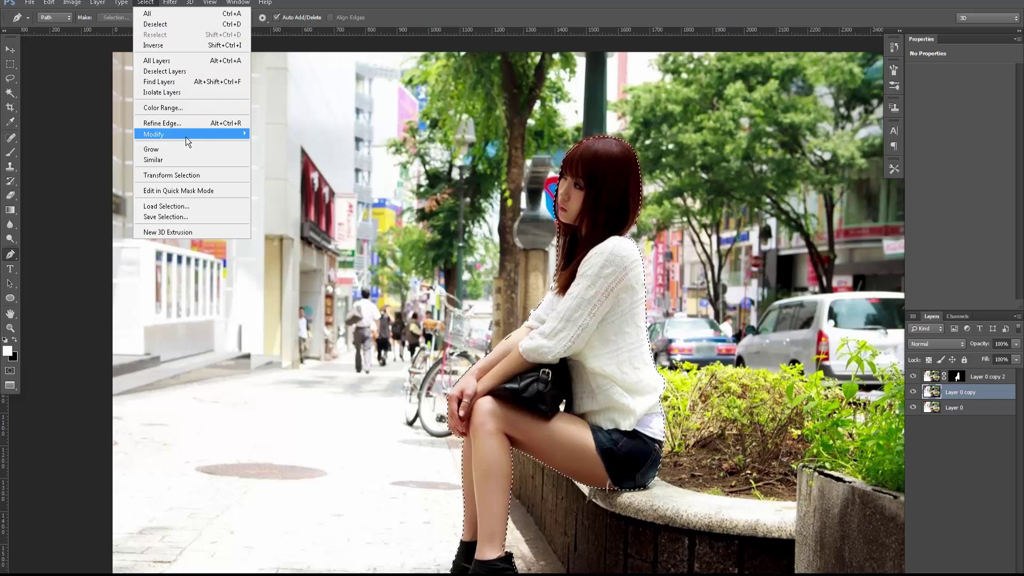
mouse_move(192, 133)
left_click(271, 154)
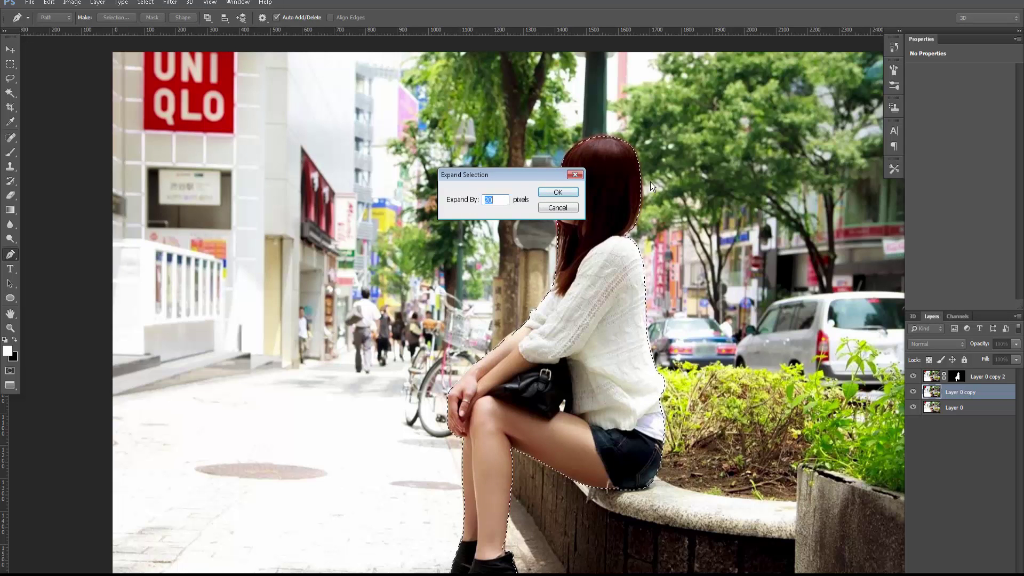
left_click(558, 193)
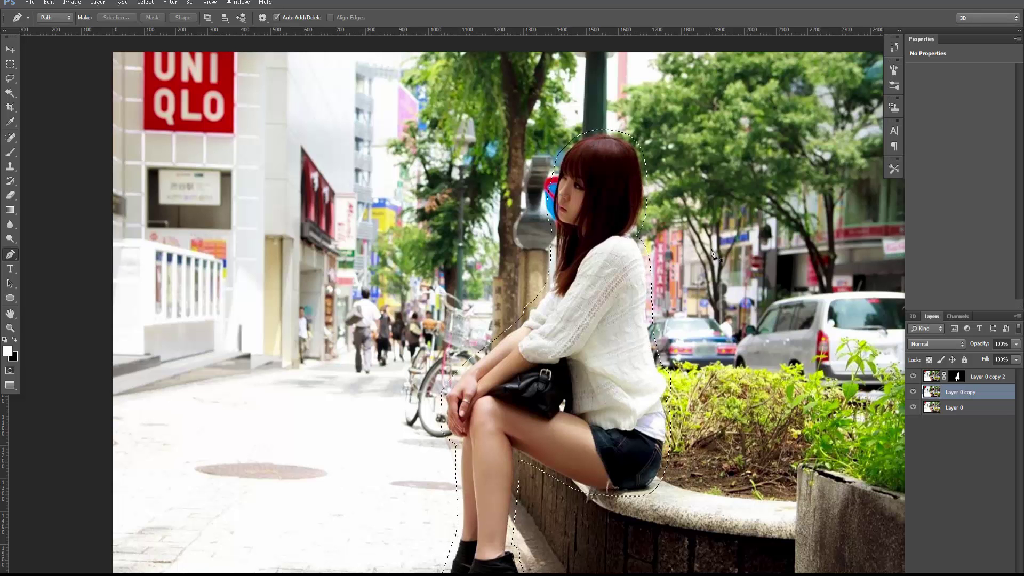
left_click(913, 391)
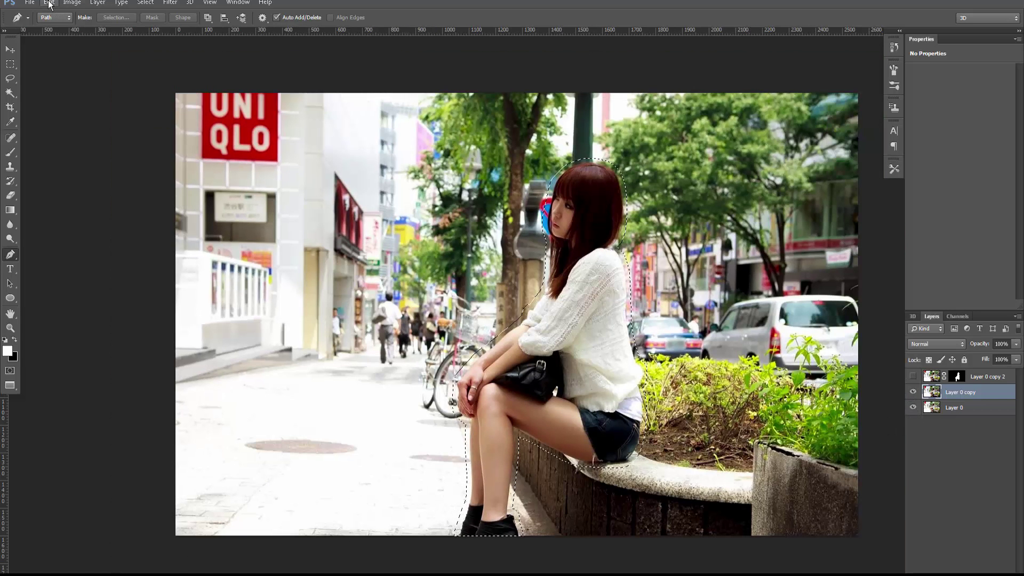
Fill the selection with Content-Aware at Normal blending to erase the woman
left_click(49, 4)
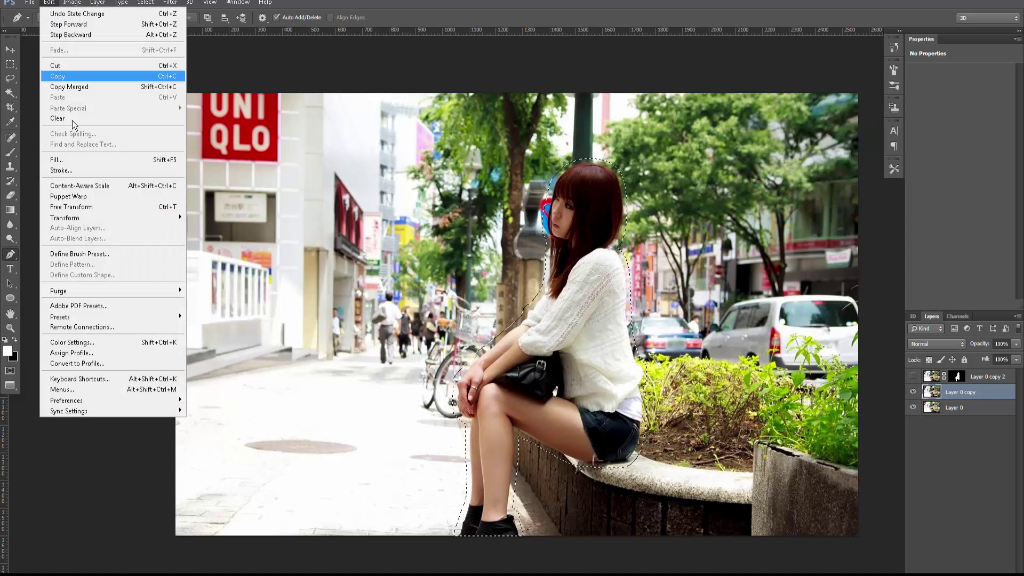
left_click(90, 162)
left_click(491, 176)
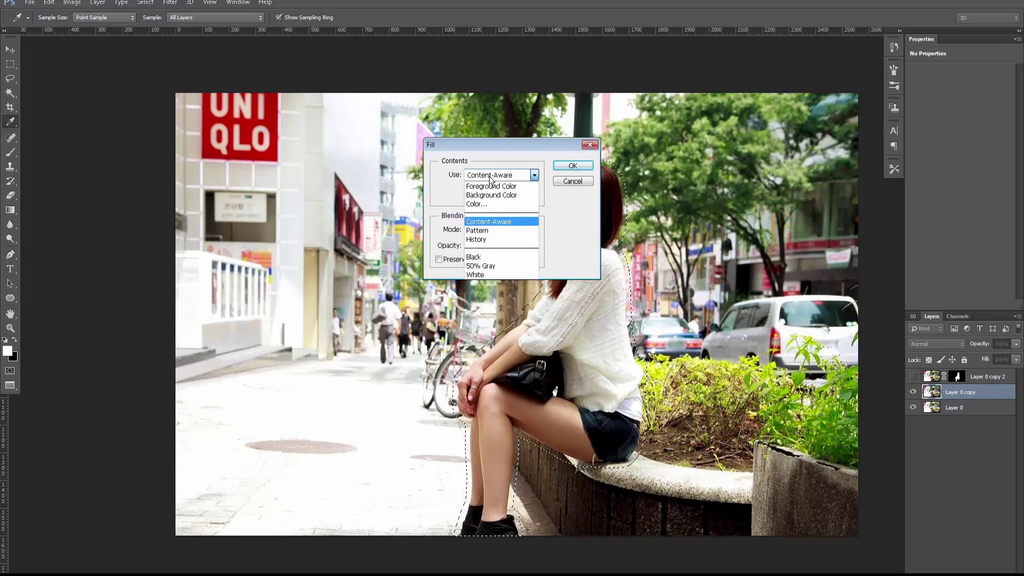
left_click(488, 216)
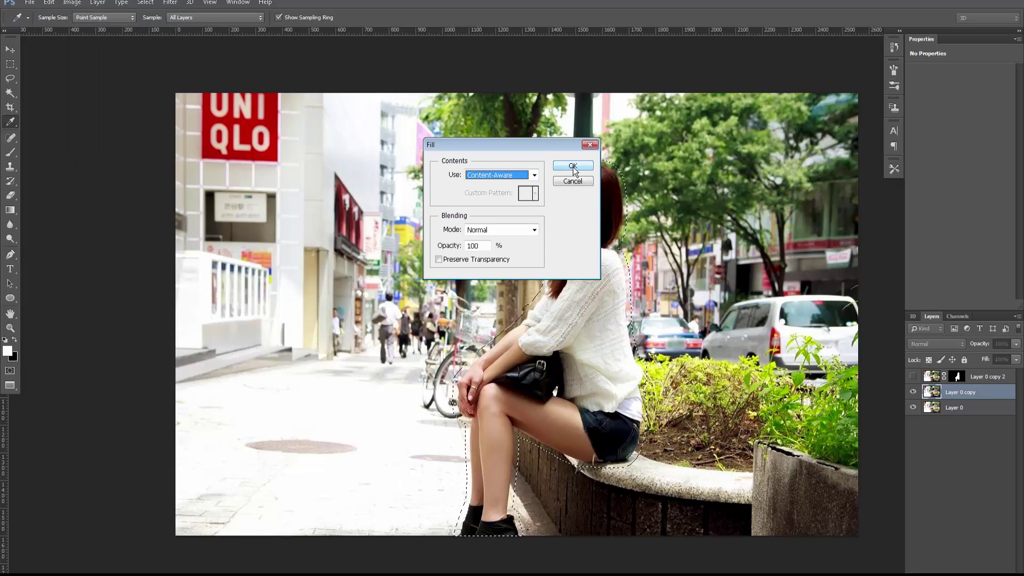
left_click(528, 232)
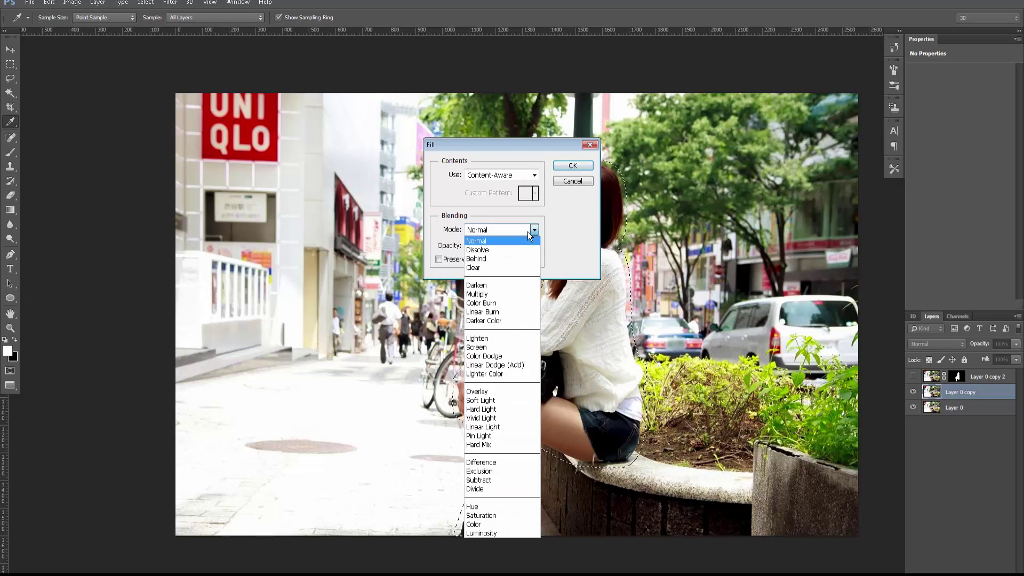
left_click(528, 234)
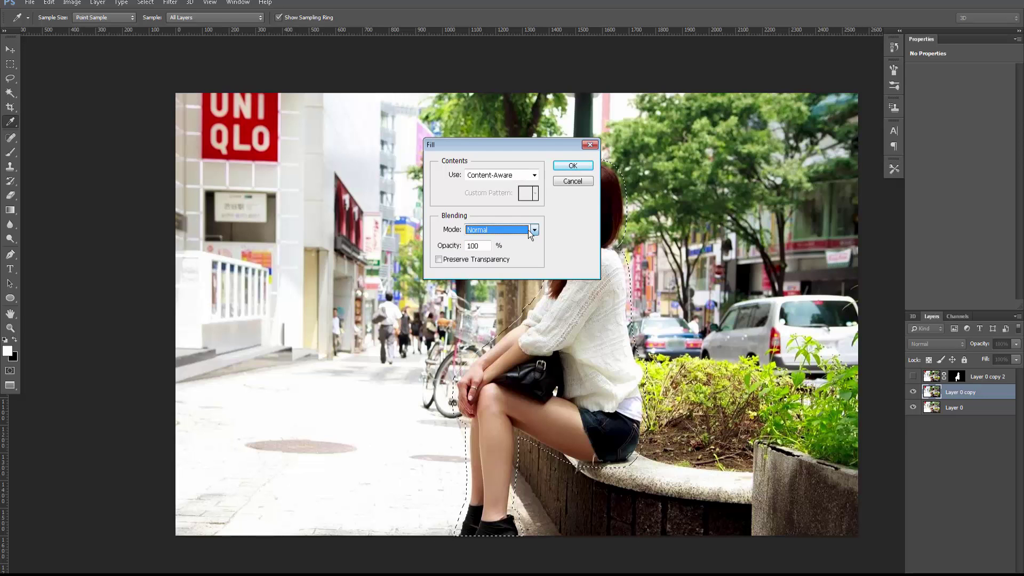
left_click(588, 169)
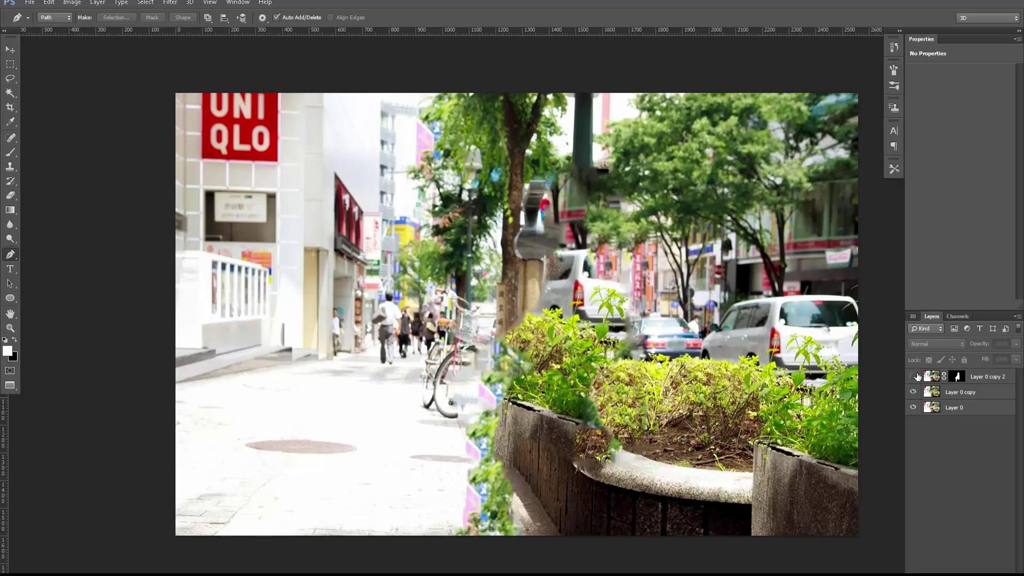
Show the Layer 0 copy 2 cut-out again and reselect Layer 0 copy
left_click(912, 376)
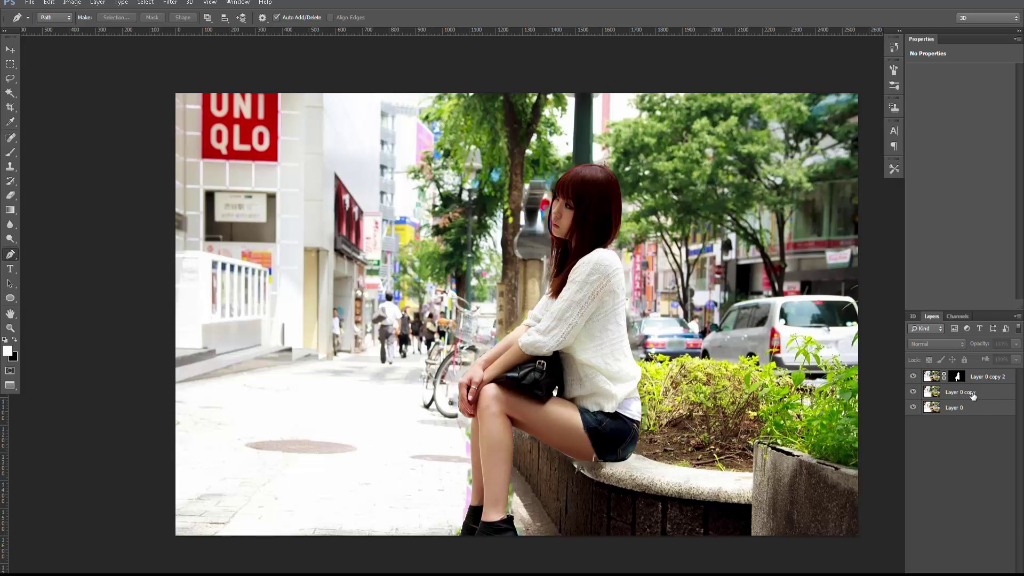
left_click(973, 395)
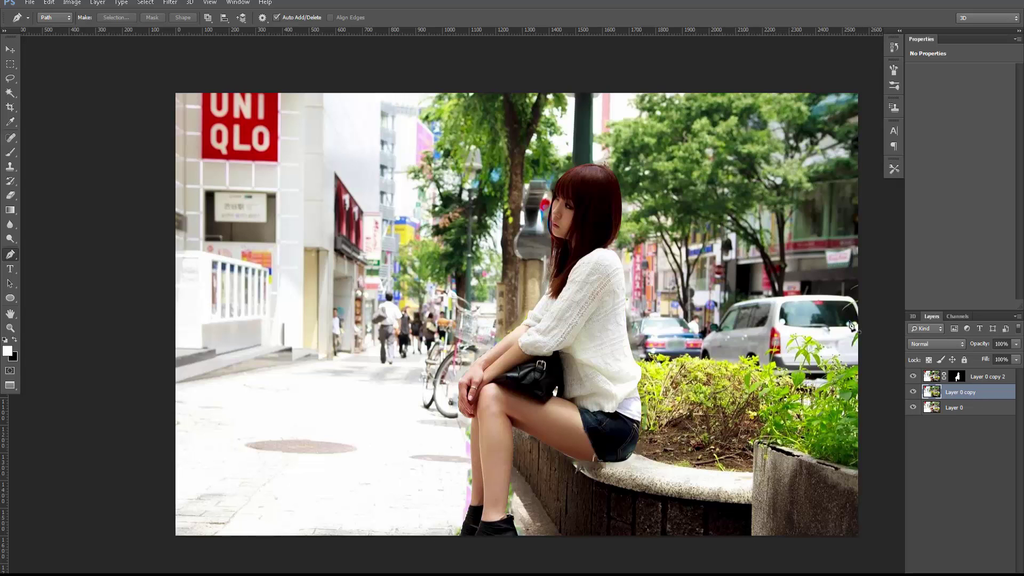
left_click(170, 3)
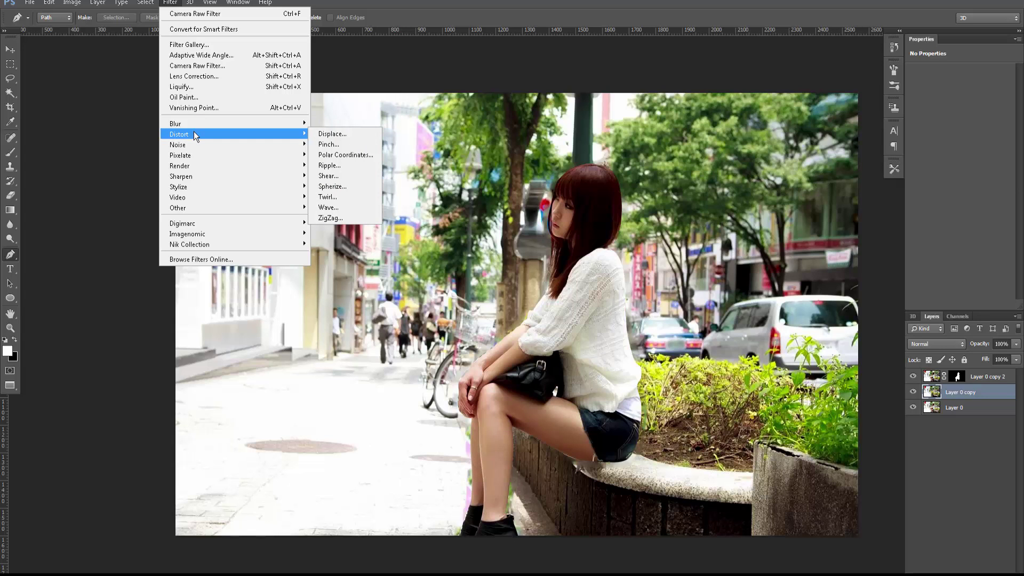
mouse_move(176, 123)
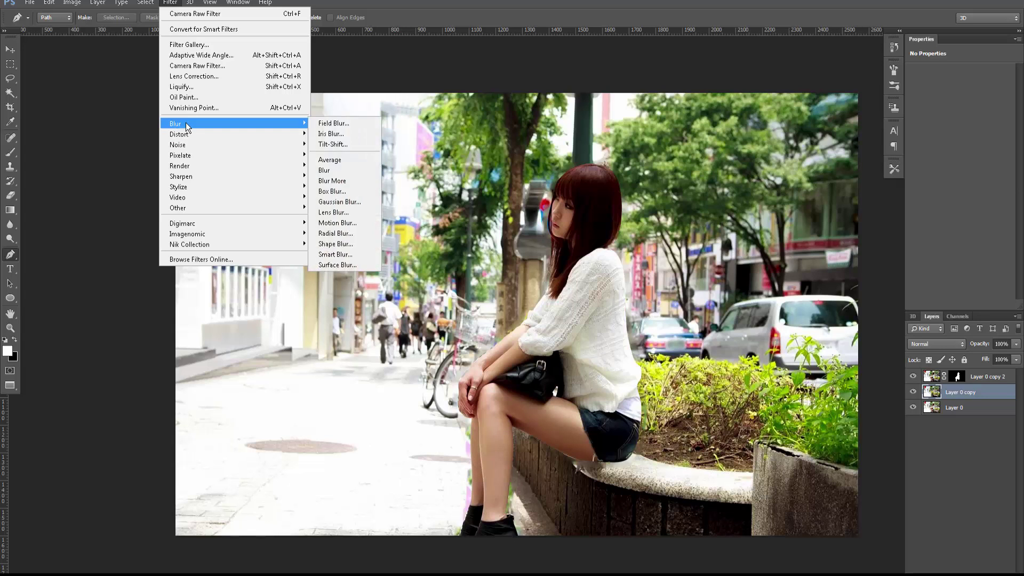
Add a 19 px Tilt-Shift blur with its sharp band moved low near the woman's knees and feet
left_click(352, 142)
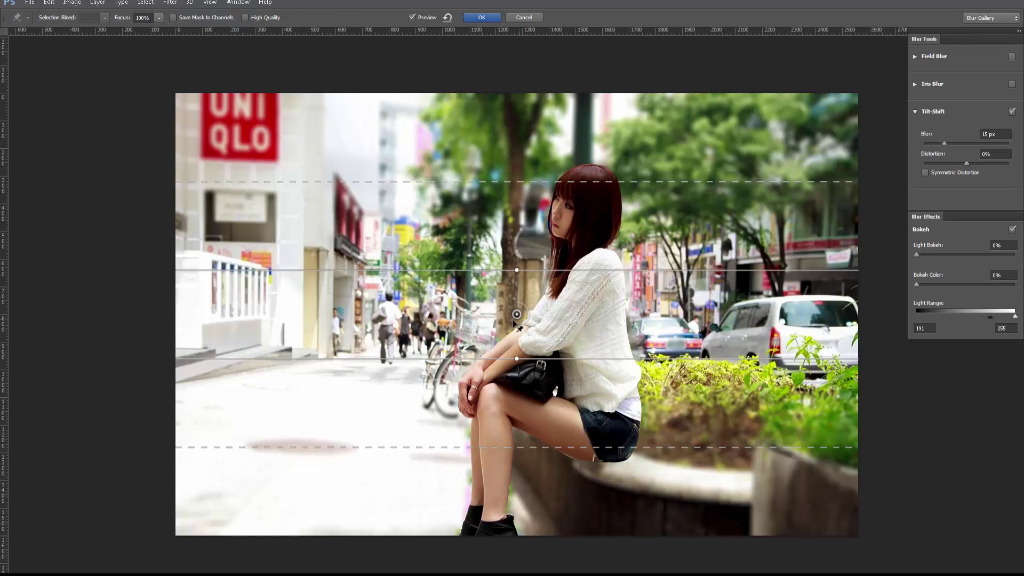
left_click_drag(519, 323, 519, 408)
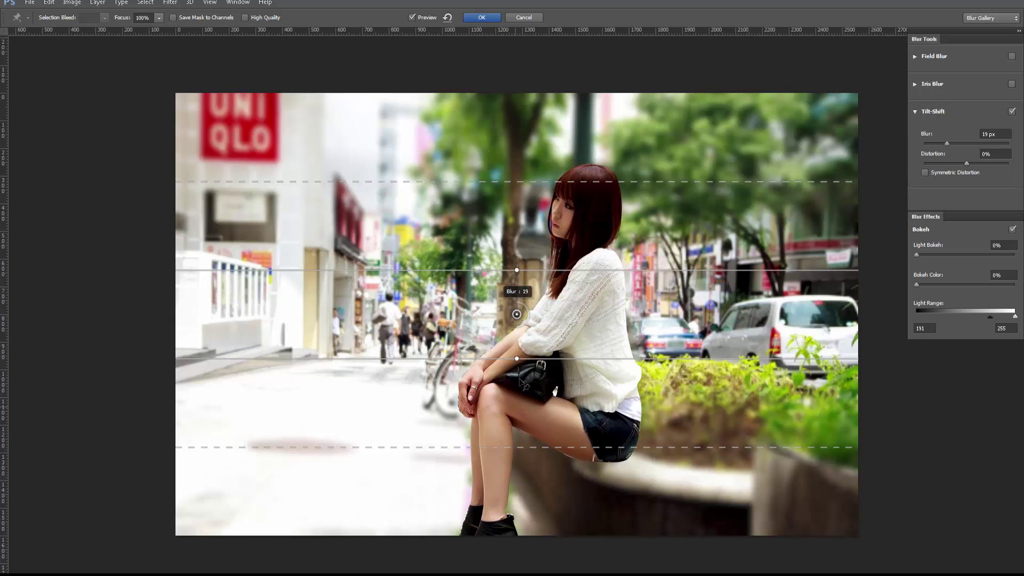
left_click_drag(518, 316, 510, 490)
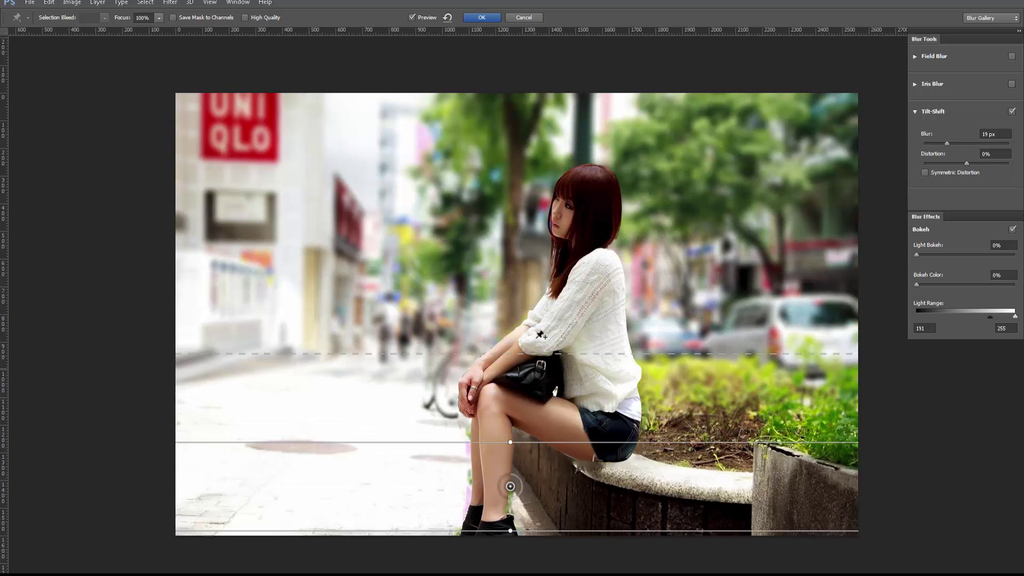
left_click_drag(533, 353, 537, 304)
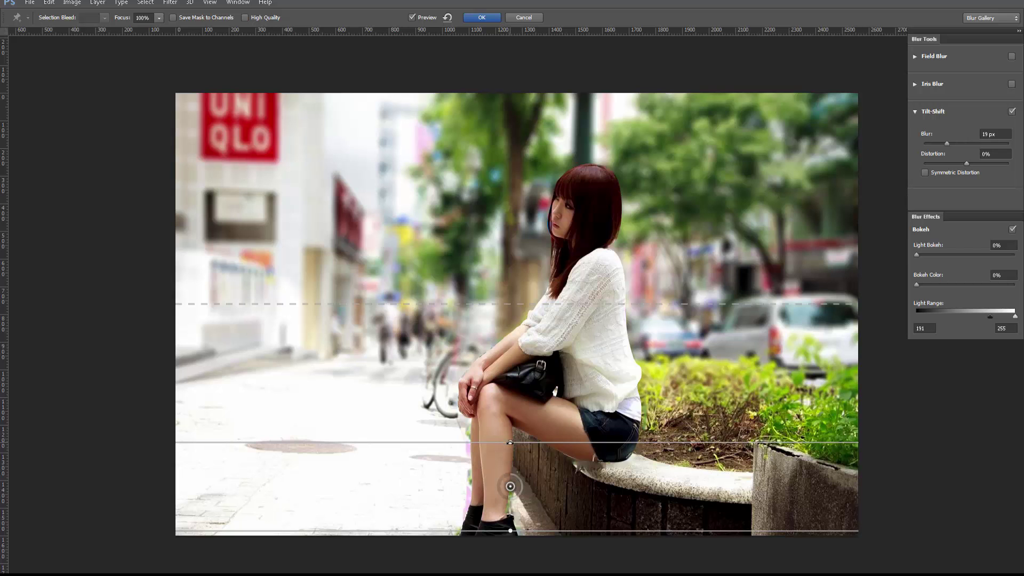
left_click_drag(511, 443, 512, 396)
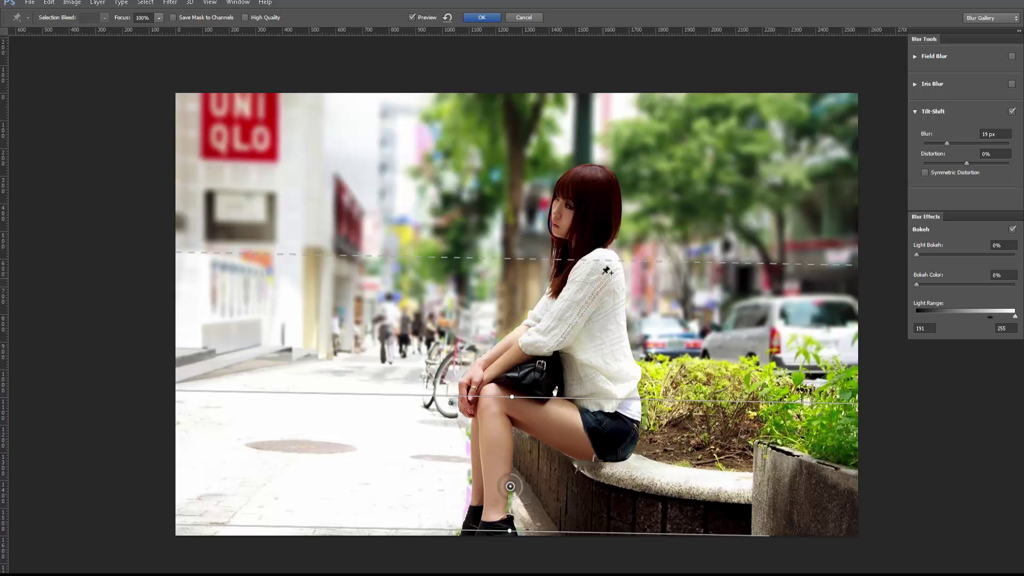
left_click_drag(540, 257, 538, 227)
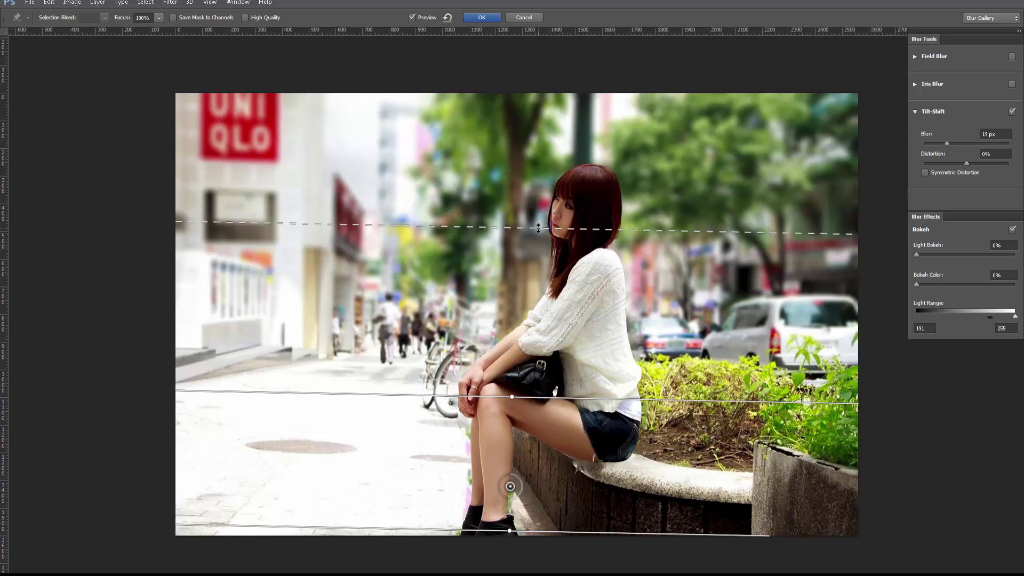
left_click_drag(538, 227, 528, 326)
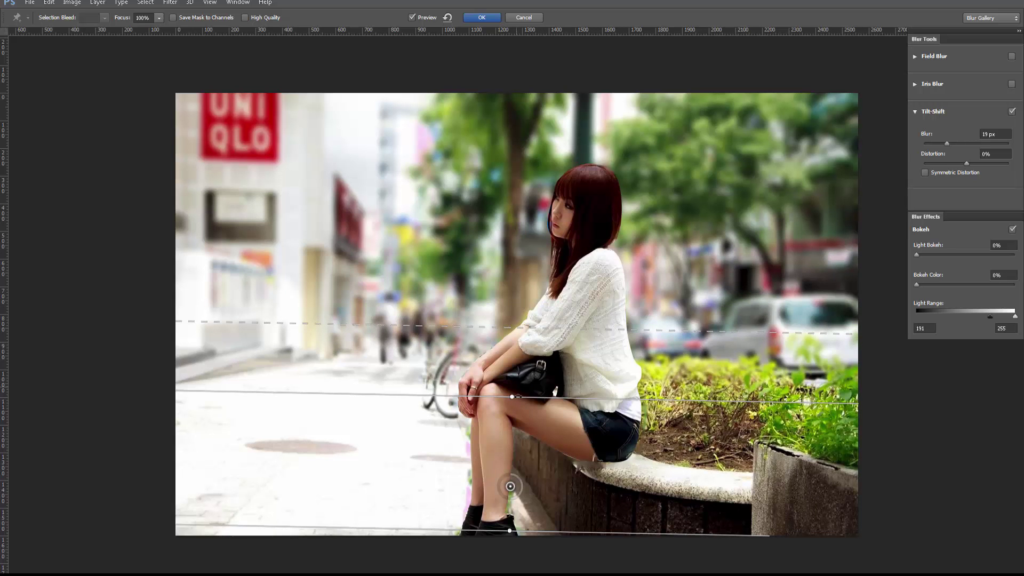
left_click_drag(518, 397, 524, 464)
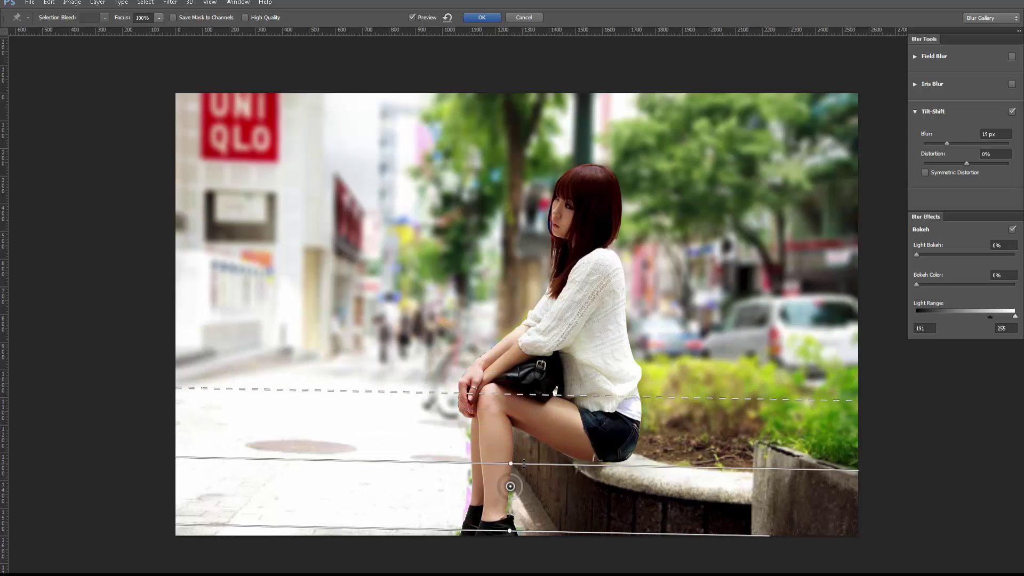
left_click_drag(524, 464, 519, 469)
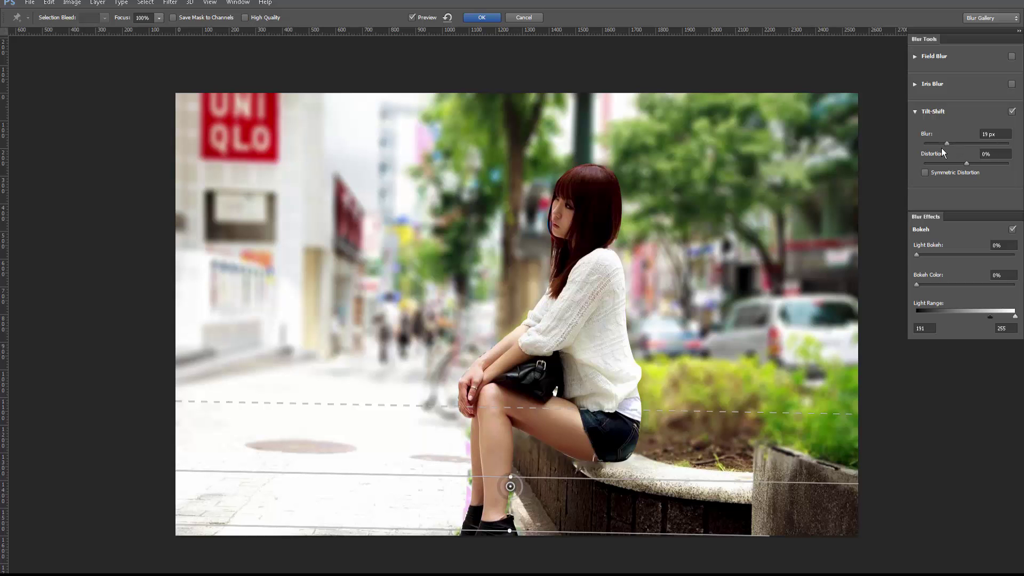
Set the Tilt-Shift to 40 px blur, 19% distortion and 10% light bokeh
left_click_drag(948, 143, 959, 144)
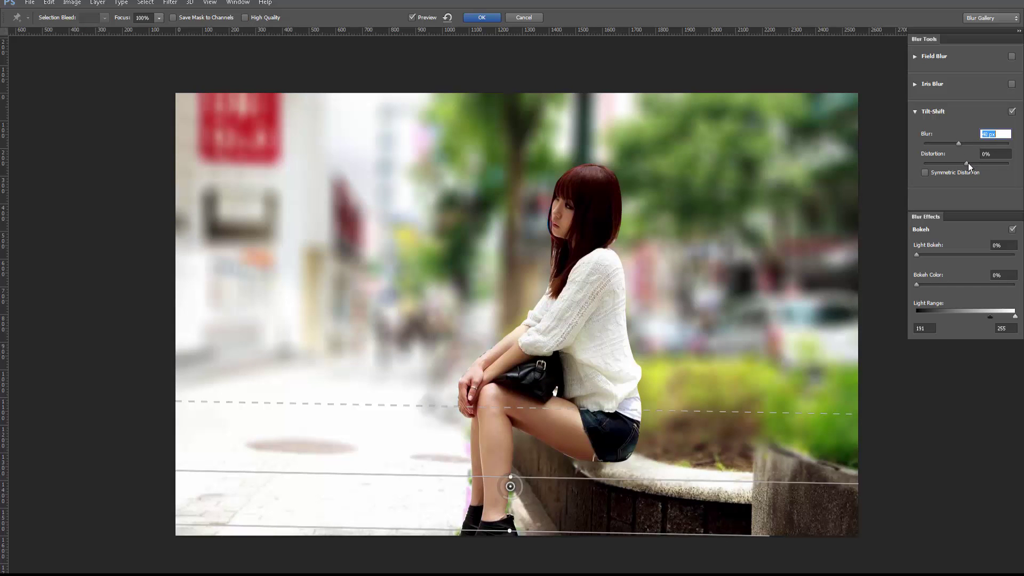
left_click_drag(968, 162, 969, 163)
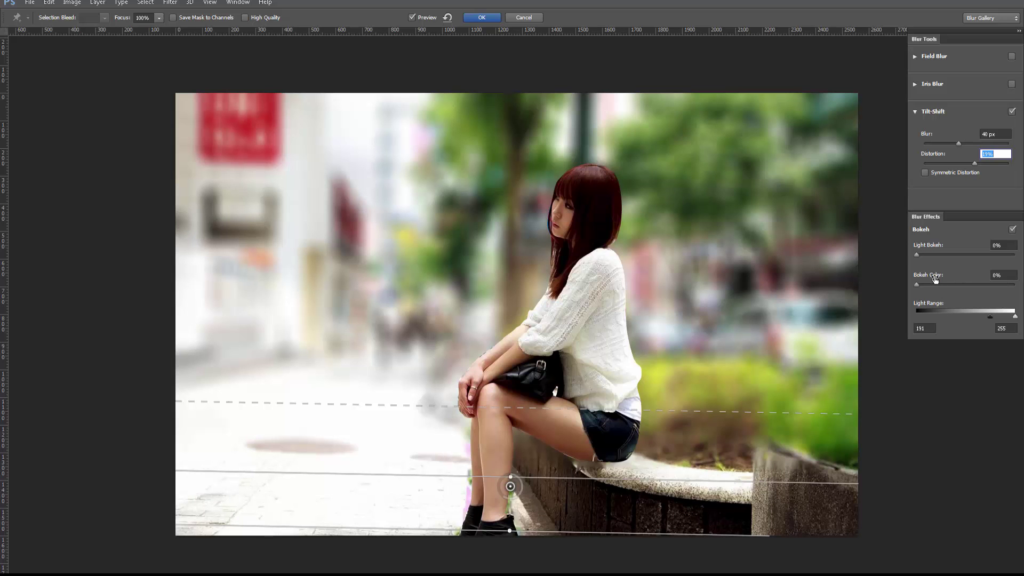
left_click_drag(917, 255, 926, 257)
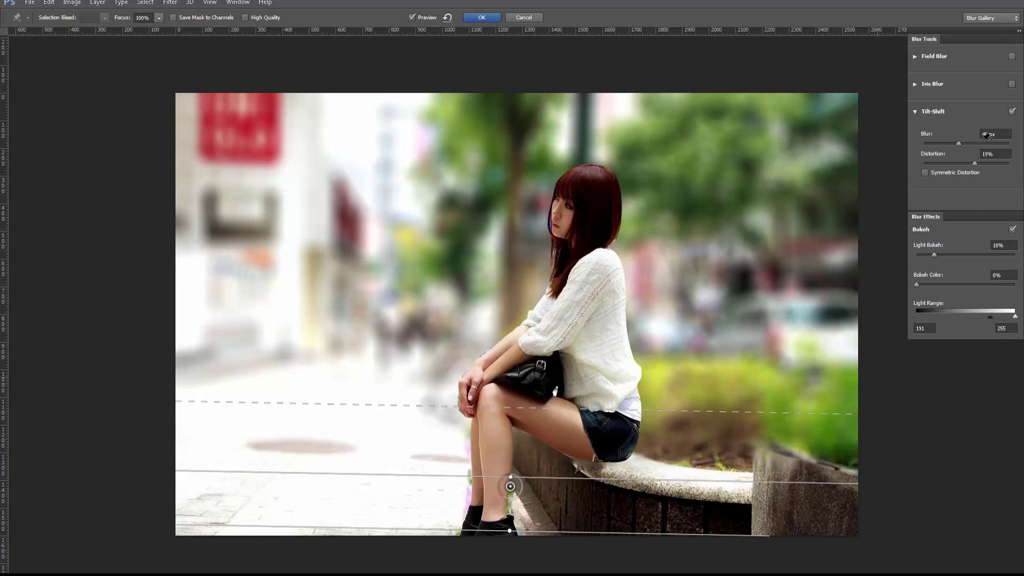
Apply the blur and add a Channel Mixer with red output Red -84, Green +200, Blue -42
left_click(482, 19)
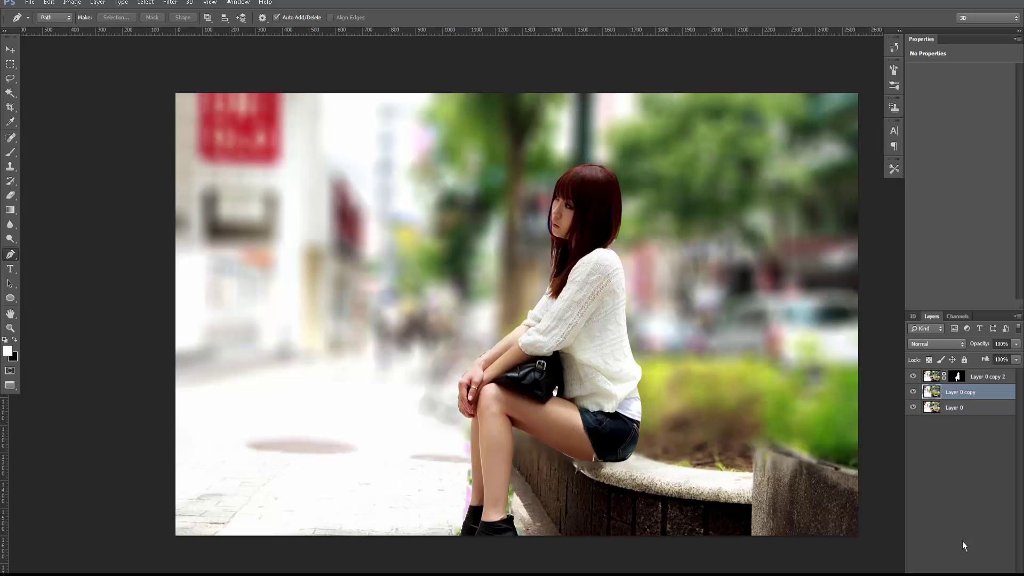
left_click(960, 570)
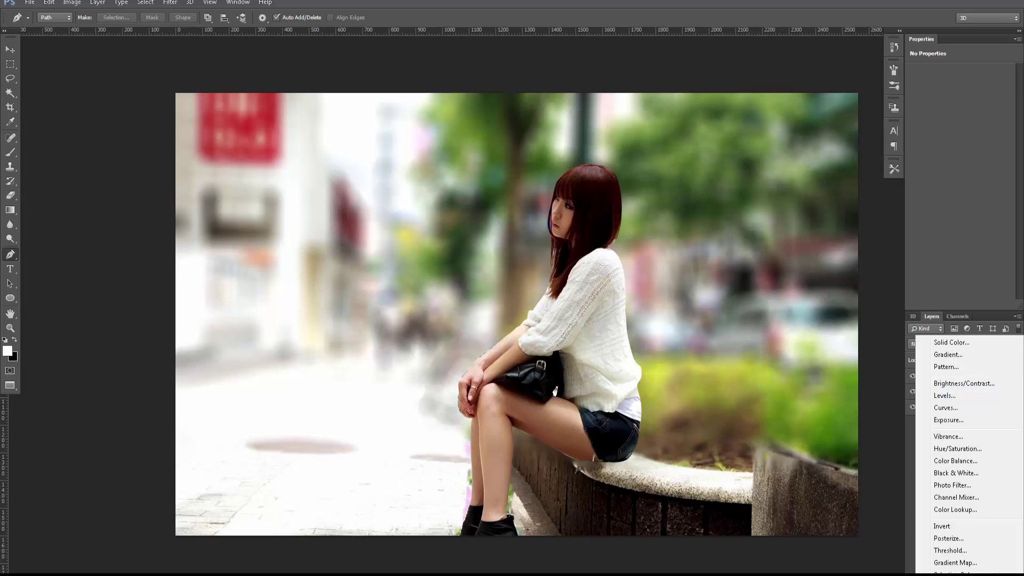
left_click(956, 497)
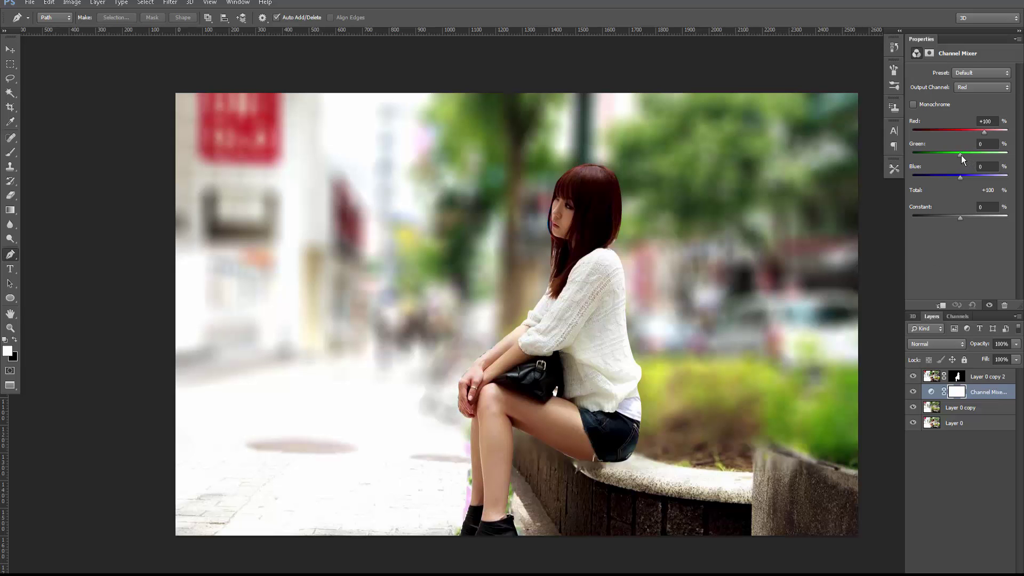
left_click_drag(961, 154, 1017, 158)
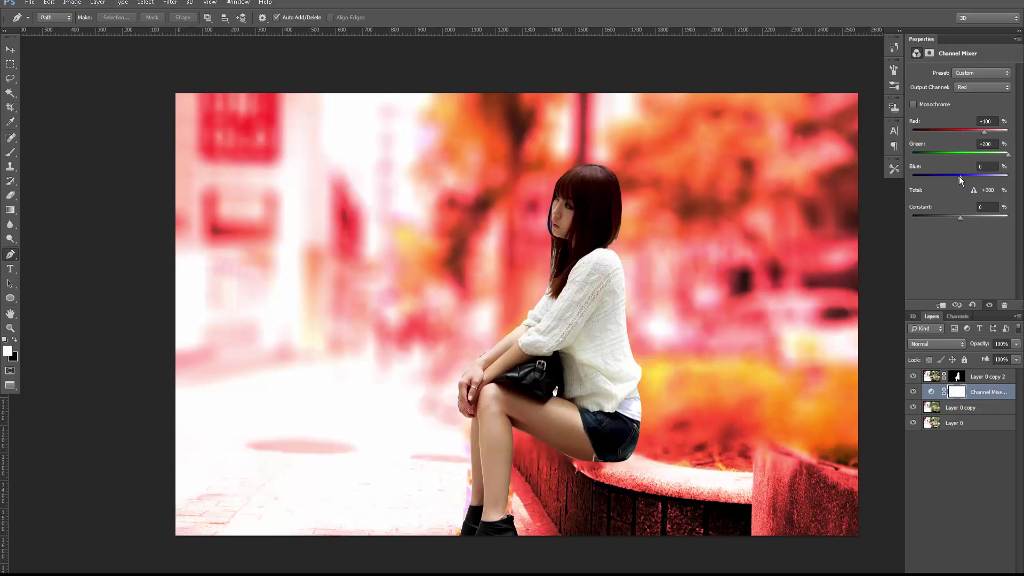
left_click_drag(962, 176, 952, 177)
left_click_drag(983, 131, 938, 140)
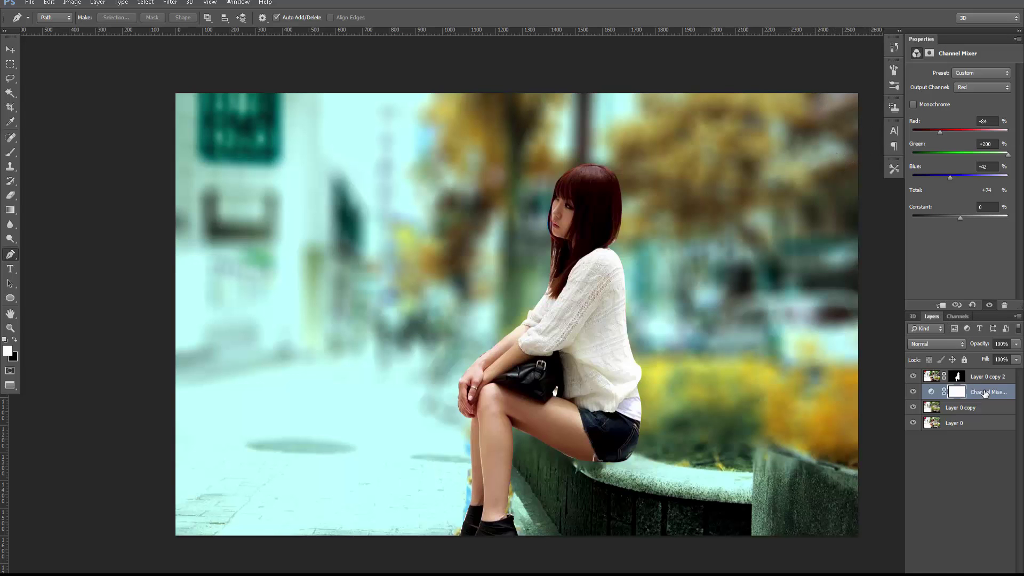
Set the Channel Mixer to Lighten blending and toggle layers to compare the grade and blur
left_click(924, 345)
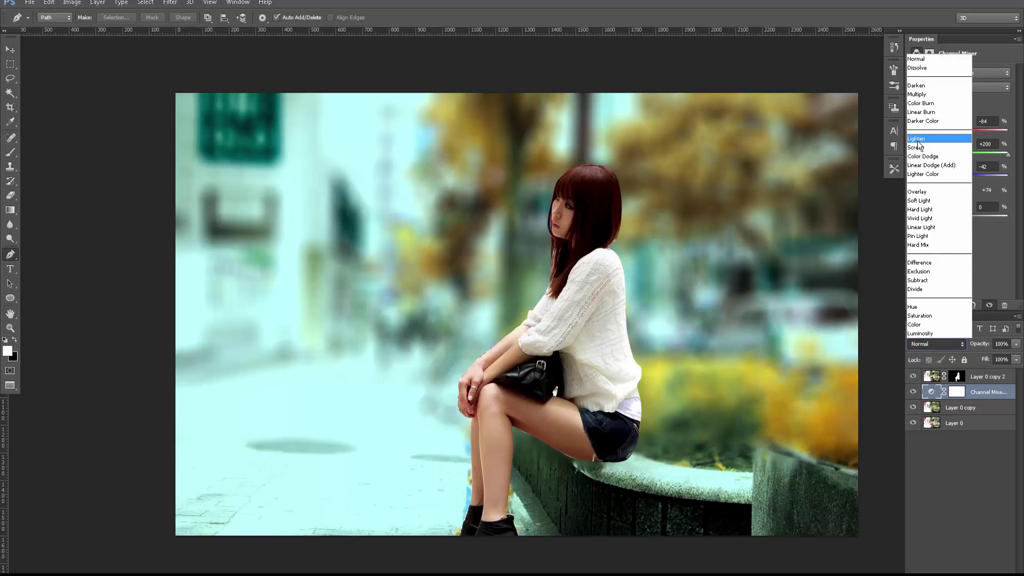
left_click(917, 139)
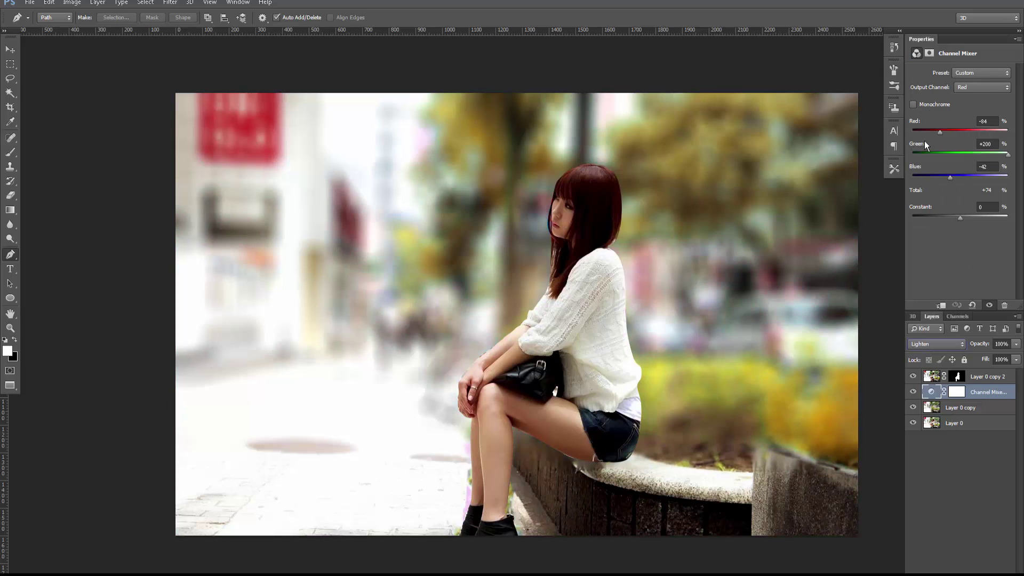
left_click(913, 392)
left_click(913, 392)
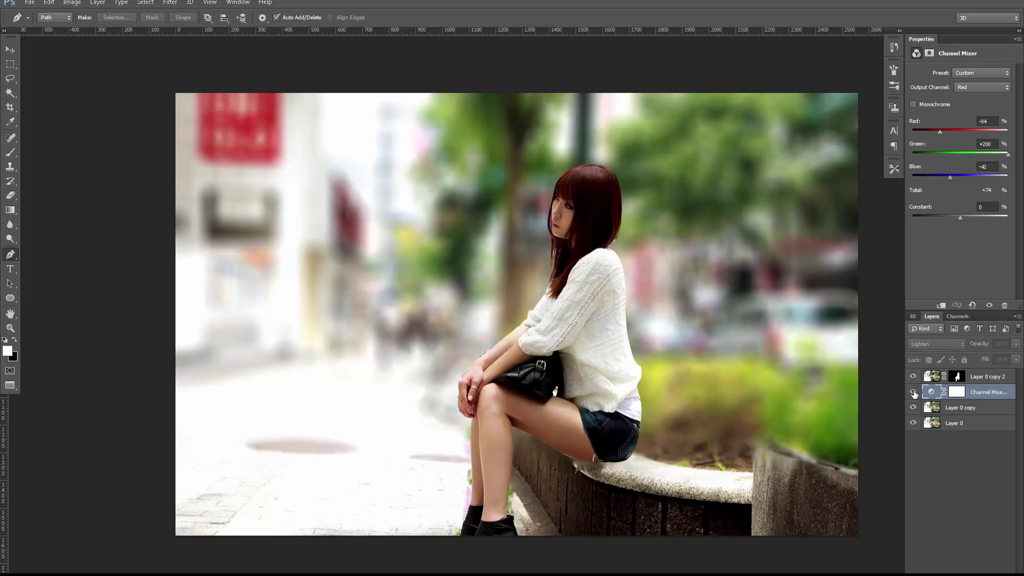
left_click(913, 392)
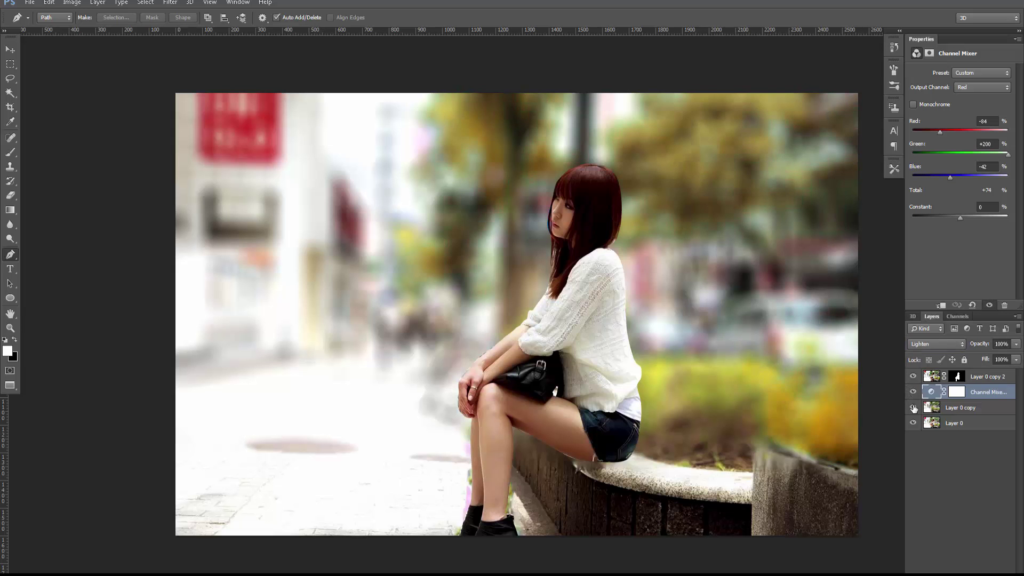
left_click(912, 408)
Add a black (#000000) Solid Color fill layer at 26% opacity
left_click(963, 570)
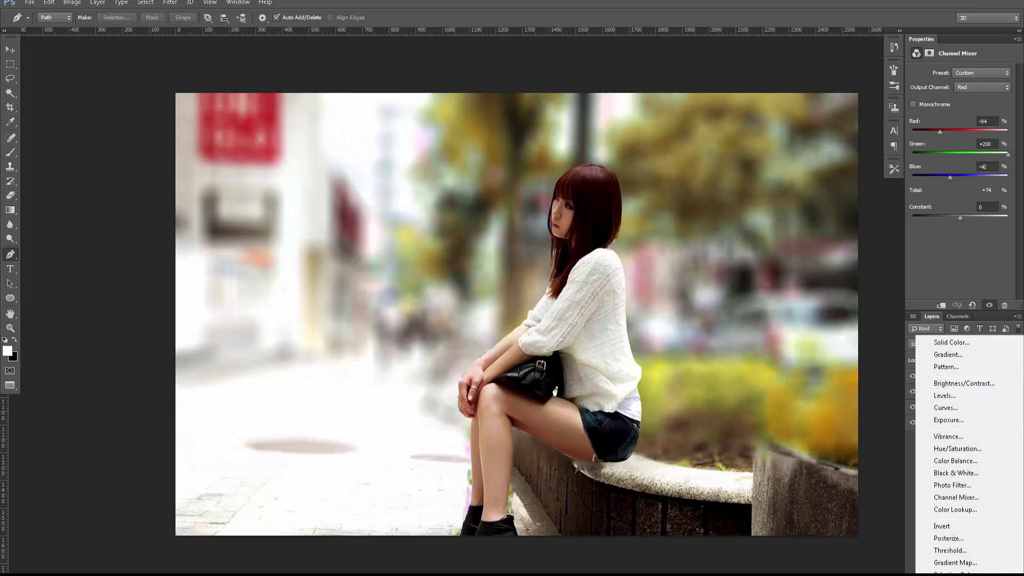
left_click(956, 344)
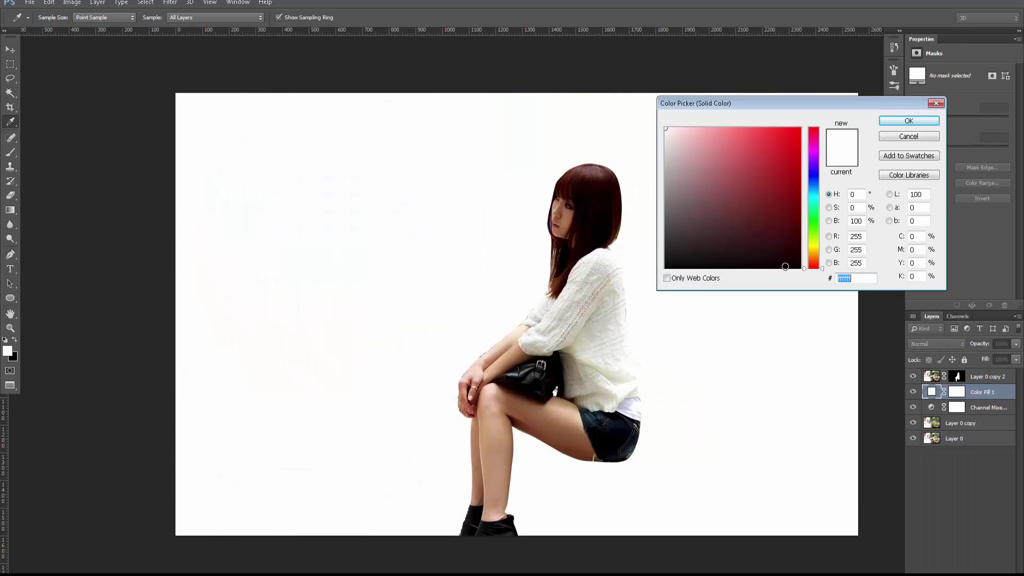
left_click(667, 269)
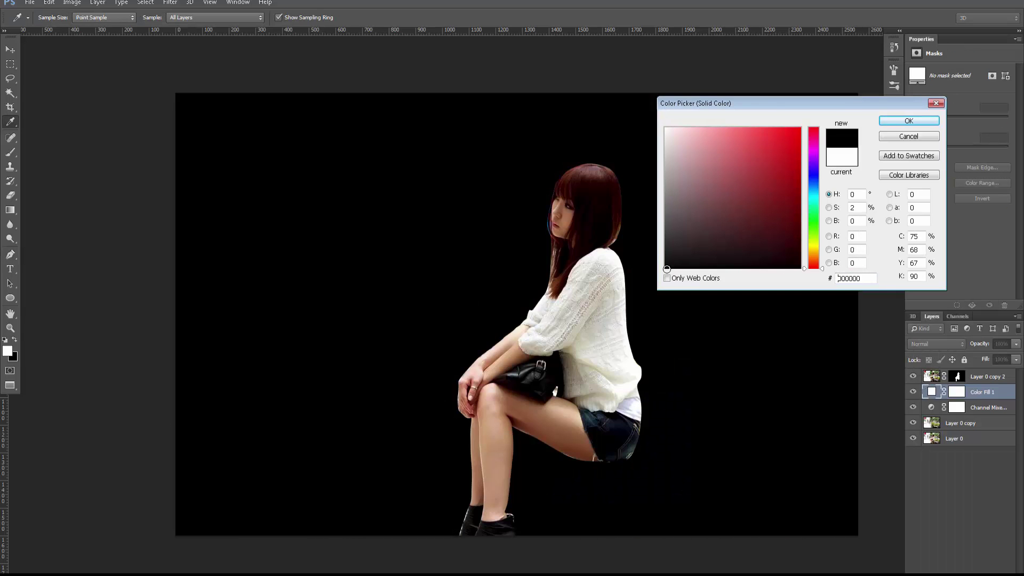
left_click(898, 121)
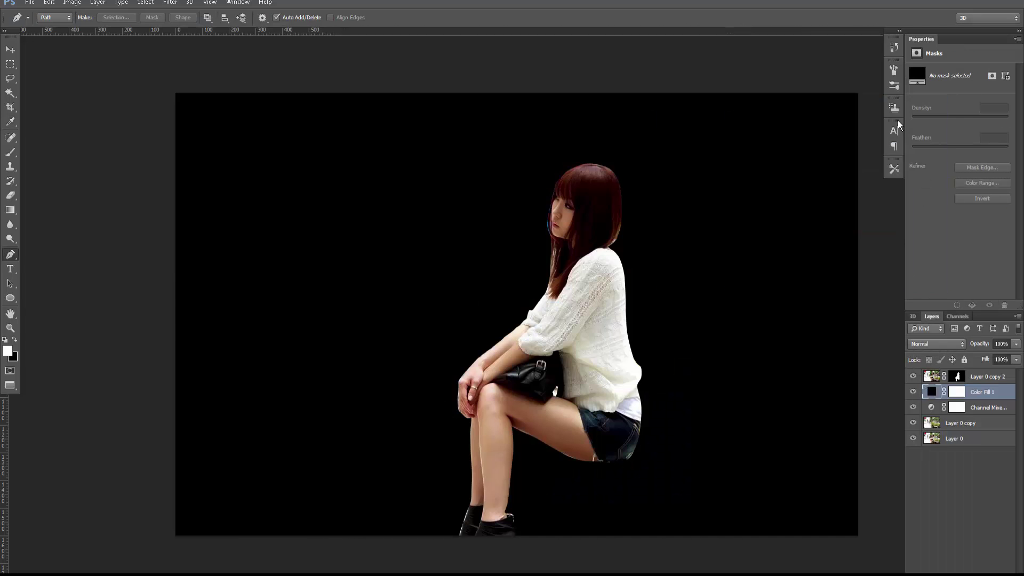
left_click(1014, 345)
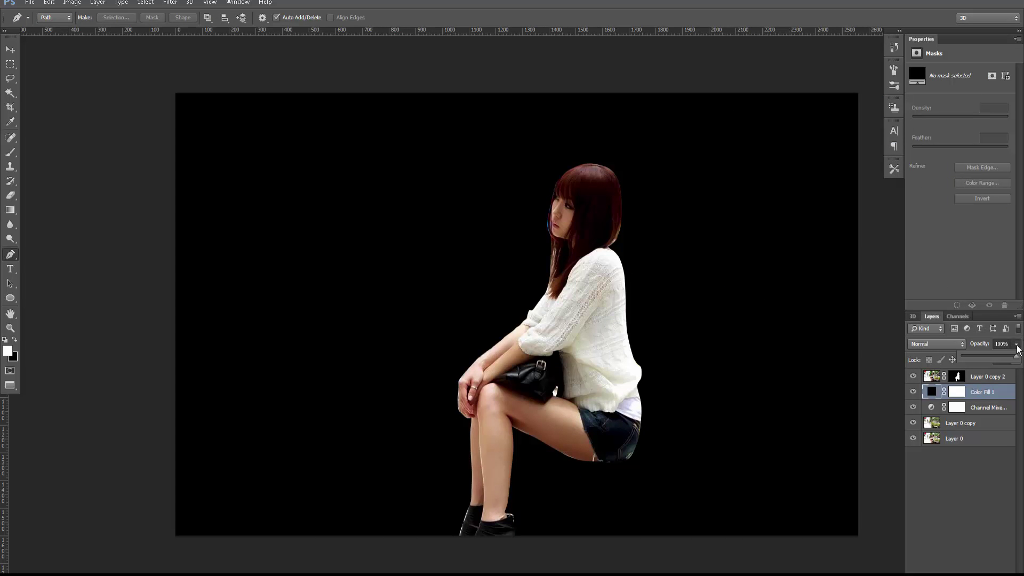
left_click_drag(1016, 356, 974, 365)
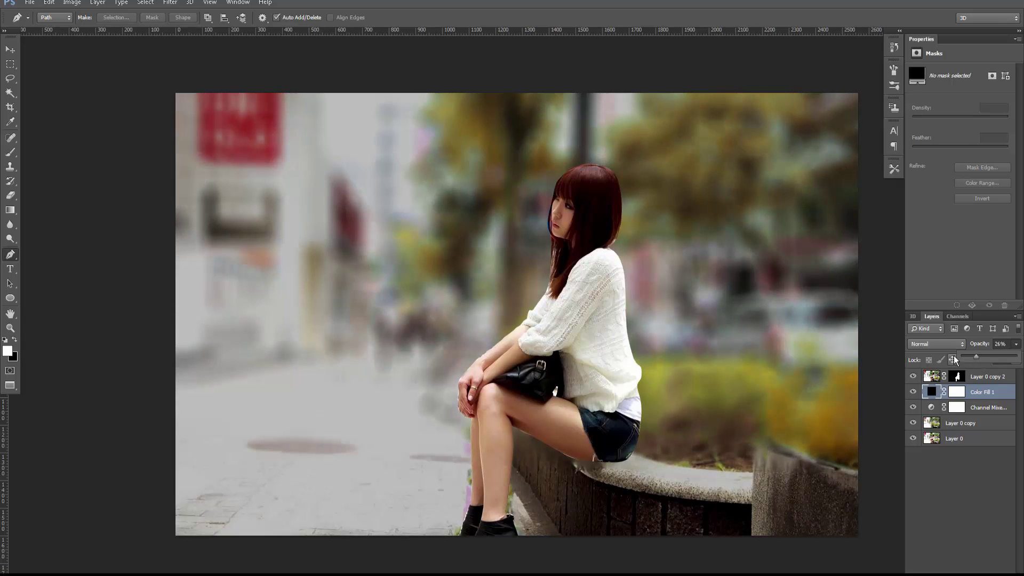
left_click(982, 395)
Set up the Brush tool at 58% opacity and 261 px size
left_click(11, 153)
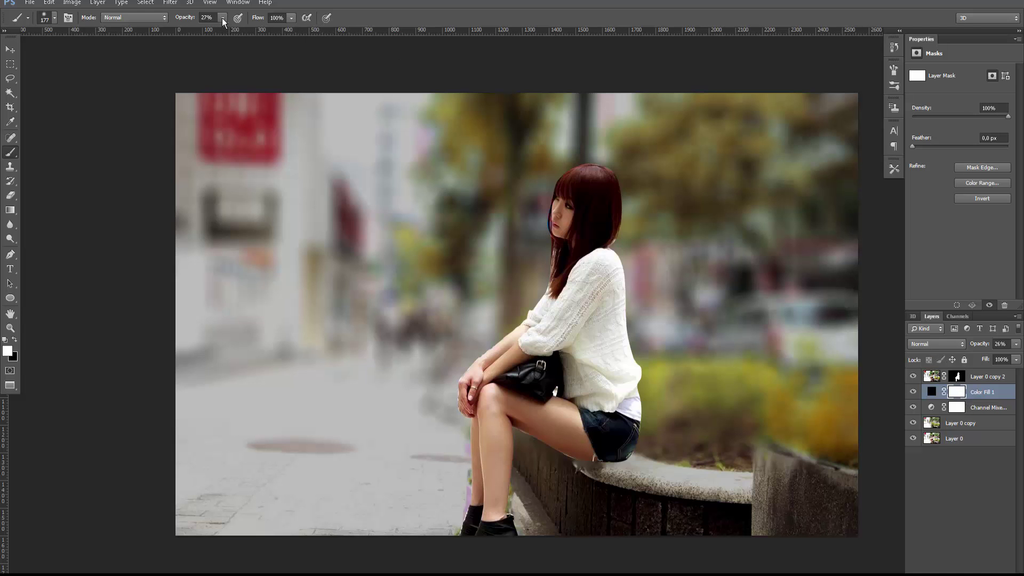
left_click(291, 18)
left_click(223, 18)
left_click_drag(232, 31, 238, 31)
left_click(493, 185)
right_click(492, 184)
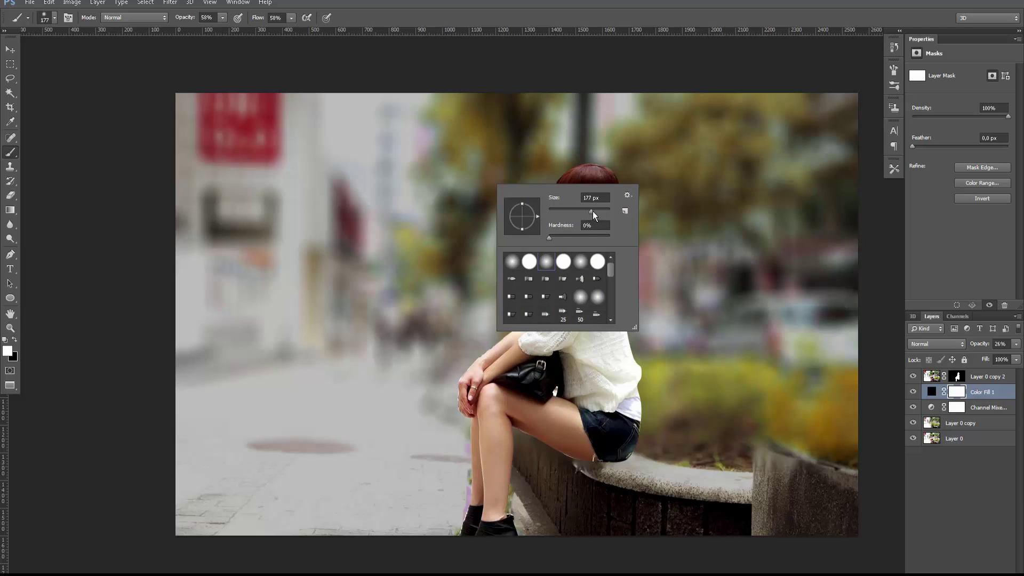
left_click_drag(592, 211, 598, 212)
left_click(501, 180)
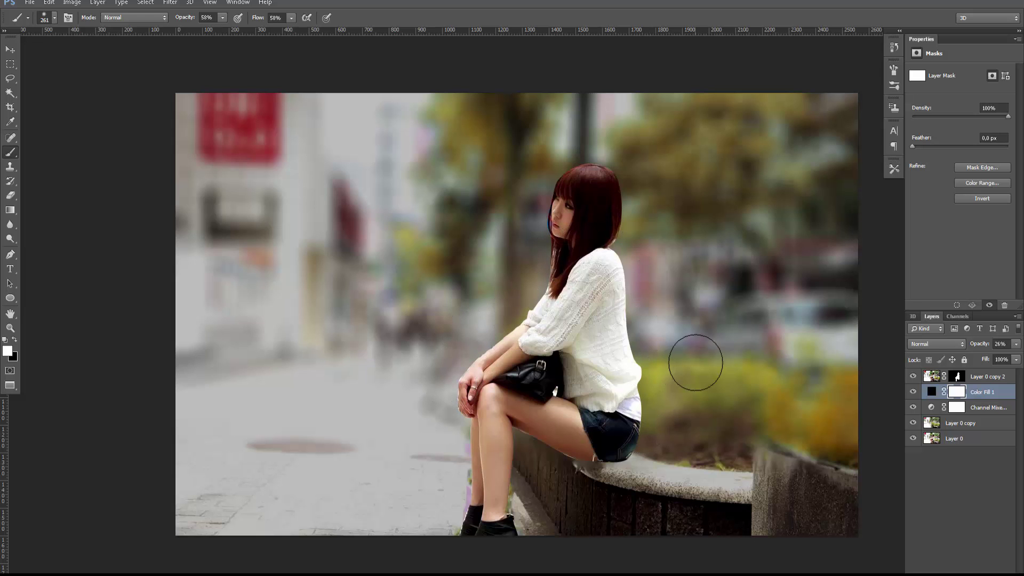
Paint black on the fill mask over the trees, yellow bush, red sign and greenery
left_click(14, 340)
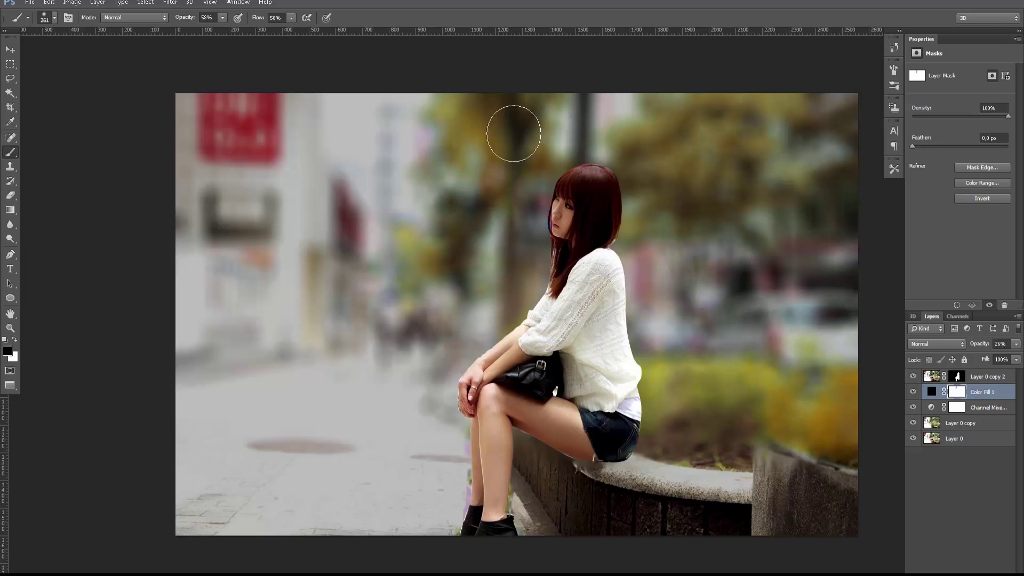
left_click_drag(651, 149, 763, 117)
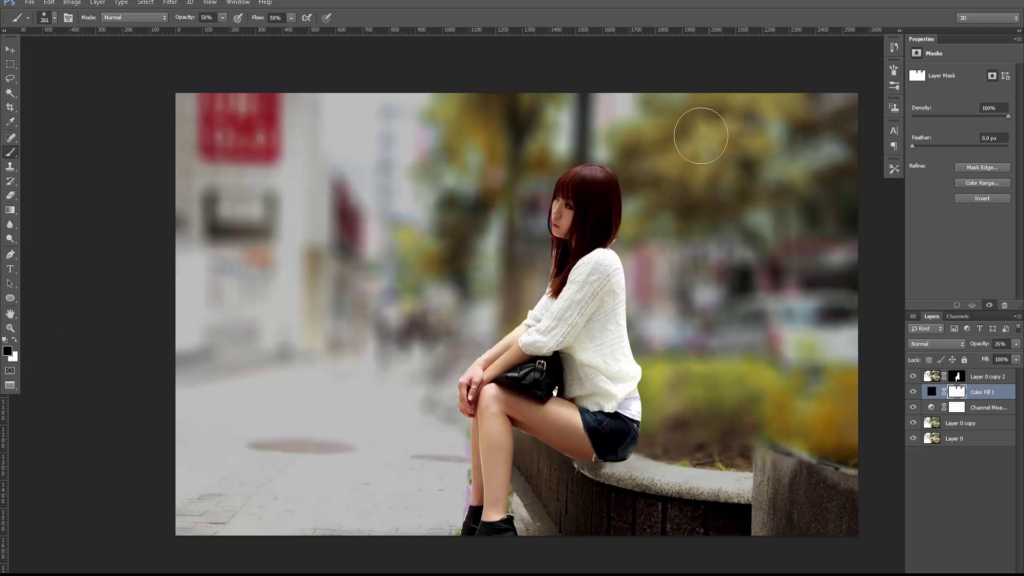
left_click_drag(699, 371, 794, 395)
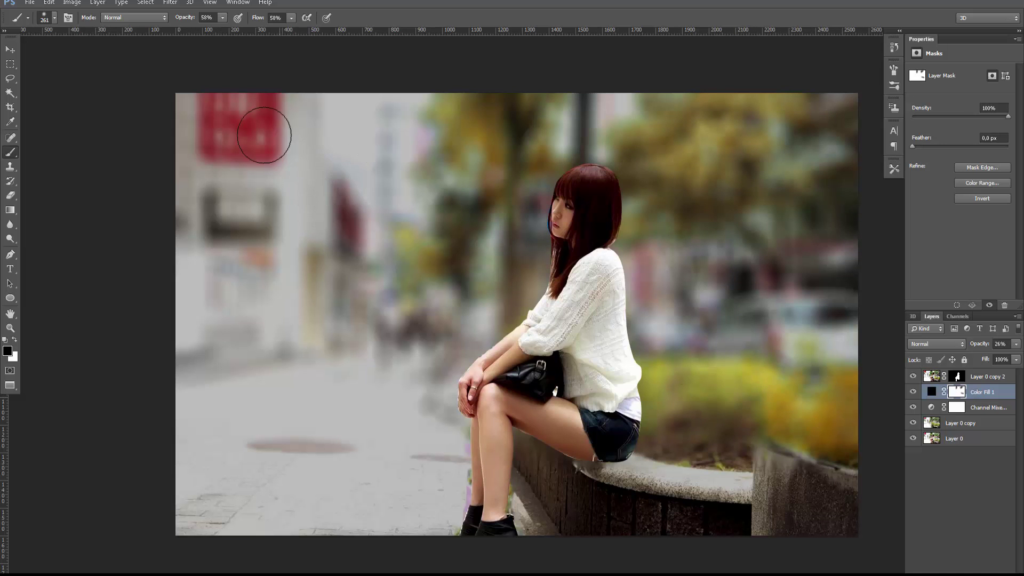
left_click_drag(264, 135, 242, 133)
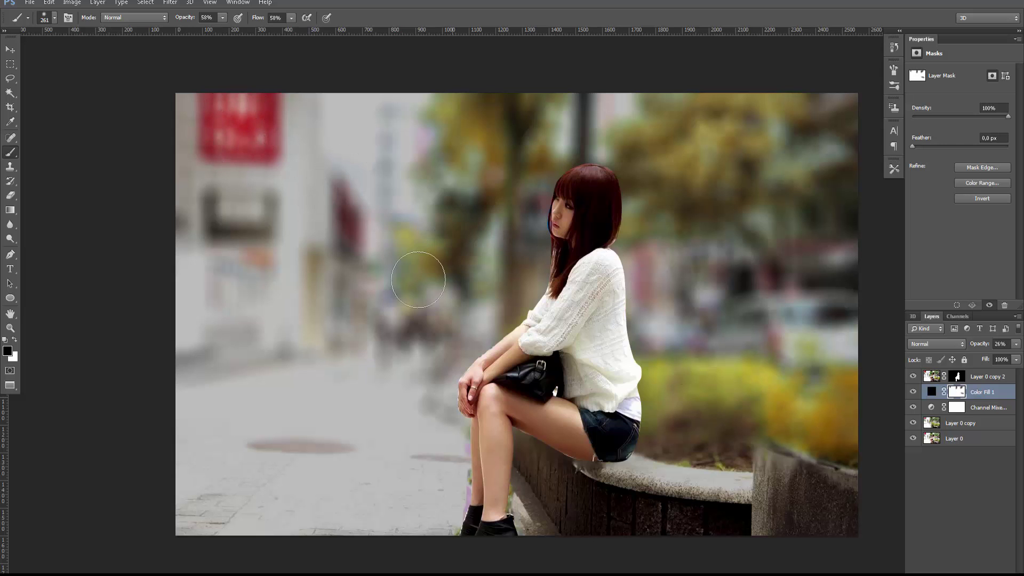
mouse_move(418, 279)
left_mouse_down()
mouse_move(434, 222)
mouse_move(486, 206)
left_mouse_up()
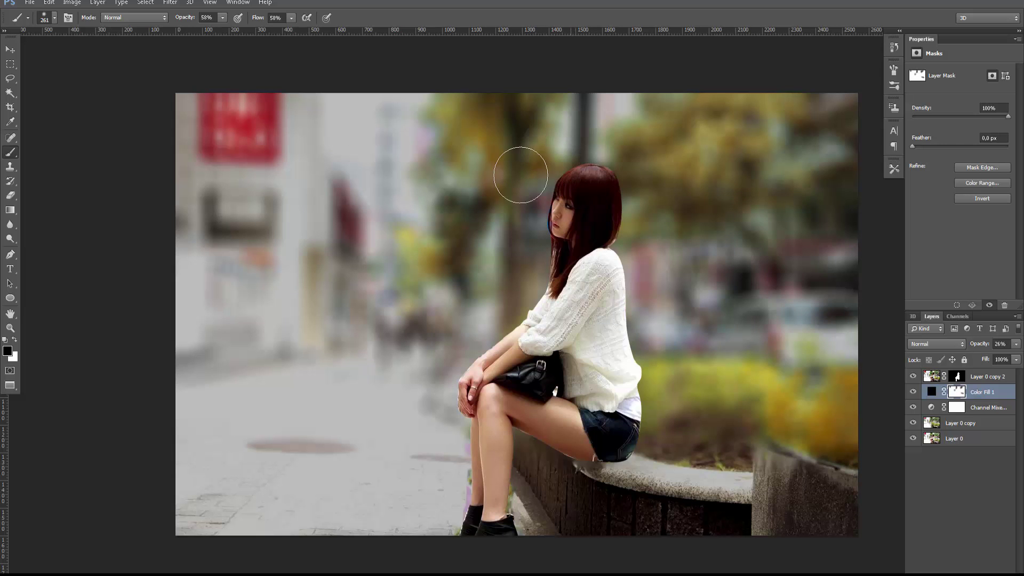
left_click_drag(635, 195, 653, 208)
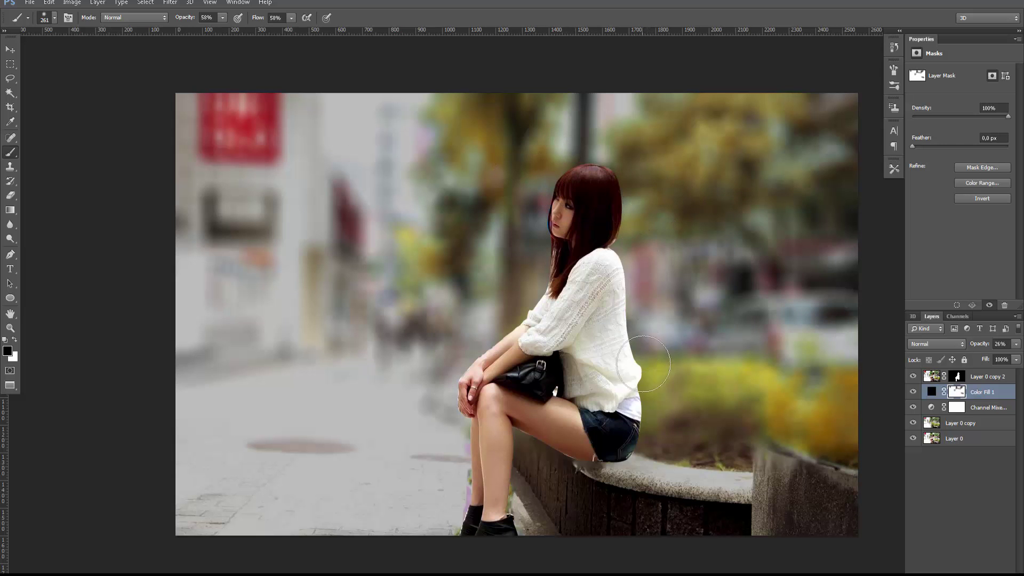
left_click_drag(643, 363, 654, 393)
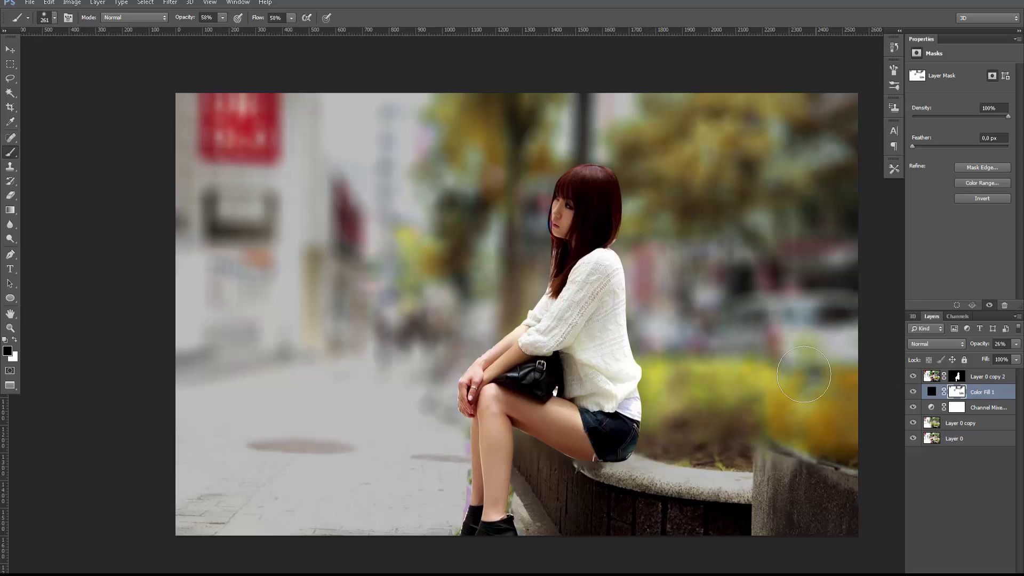
left_click(989, 377)
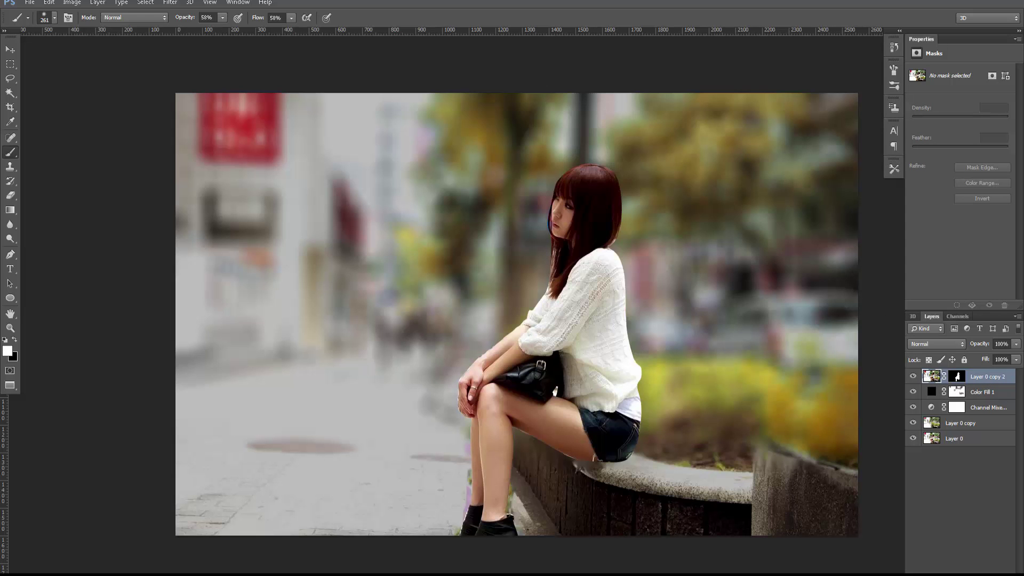
Add a Curves adjustment clipped to Layer 0 copy 2, lowering the white point to dim her highlights
left_click(972, 569)
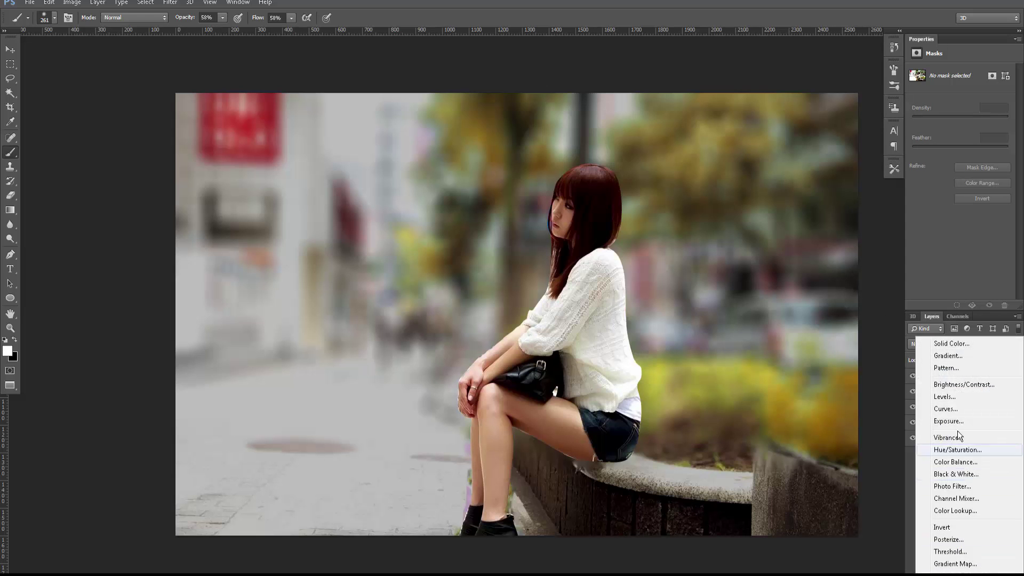
left_click(950, 410)
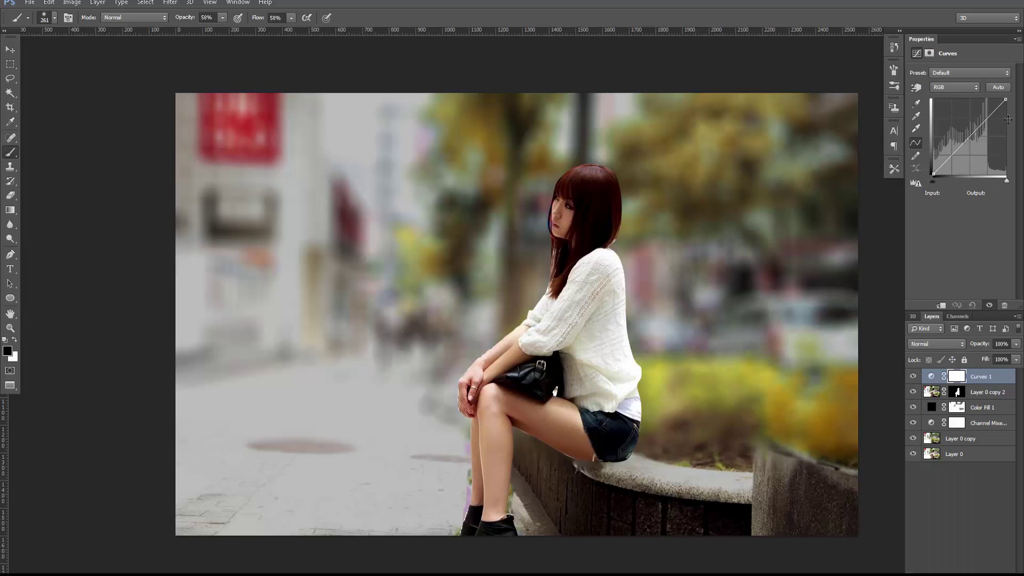
left_click(977, 138)
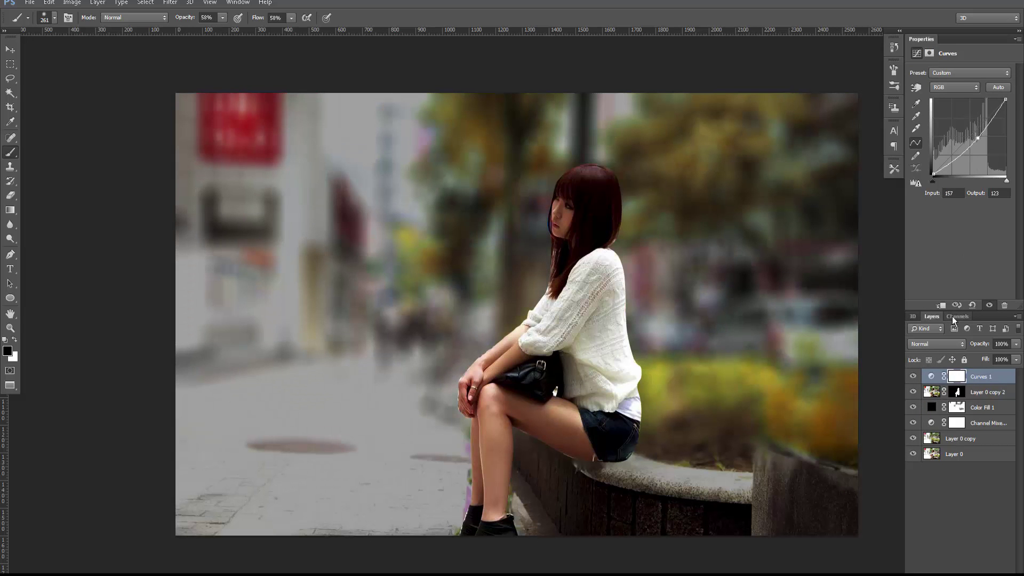
left_click(942, 306)
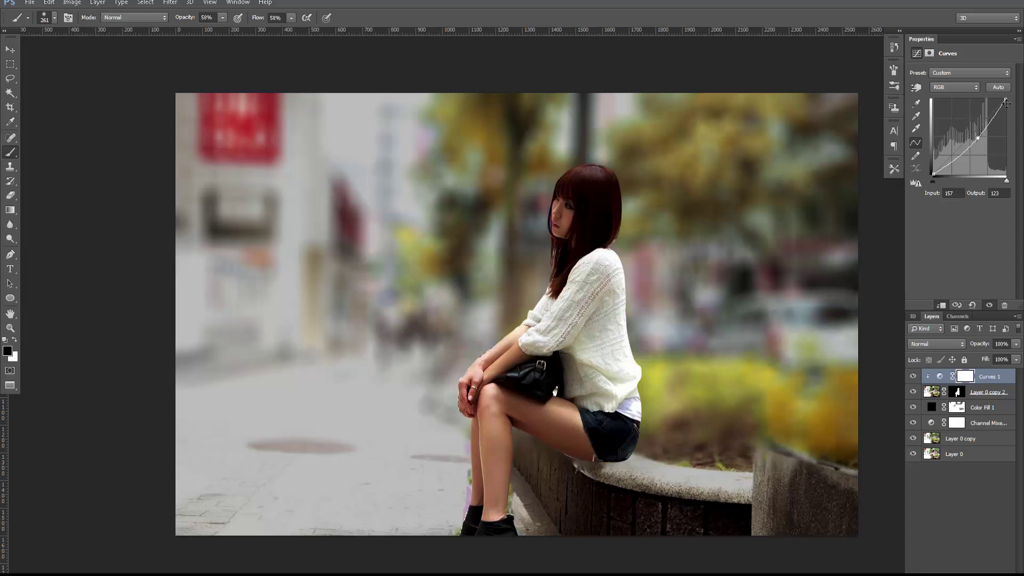
left_click_drag(1006, 100, 1005, 108)
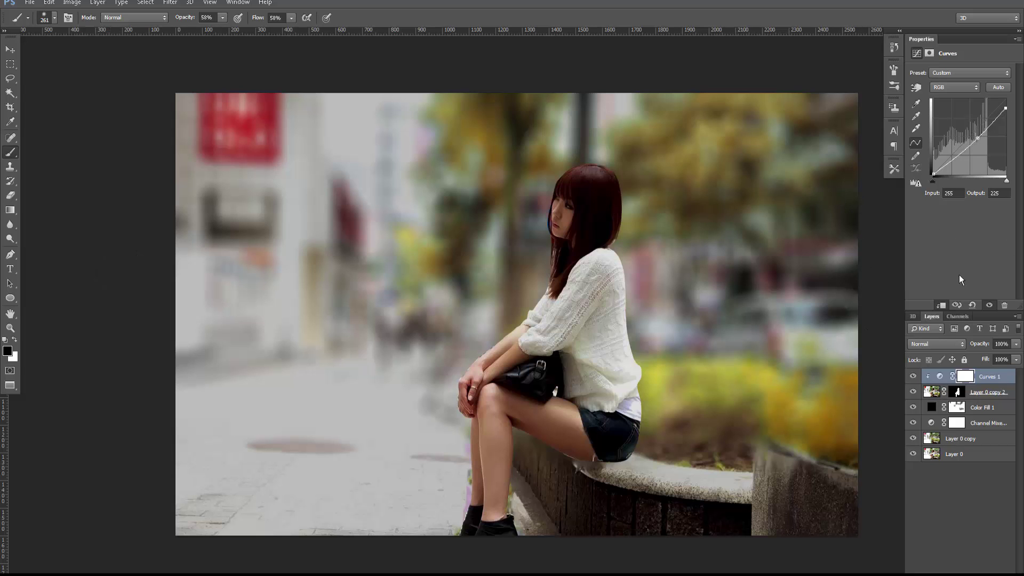
Paint the Curves mask black over the woman's head, hair and face
left_click(965, 376)
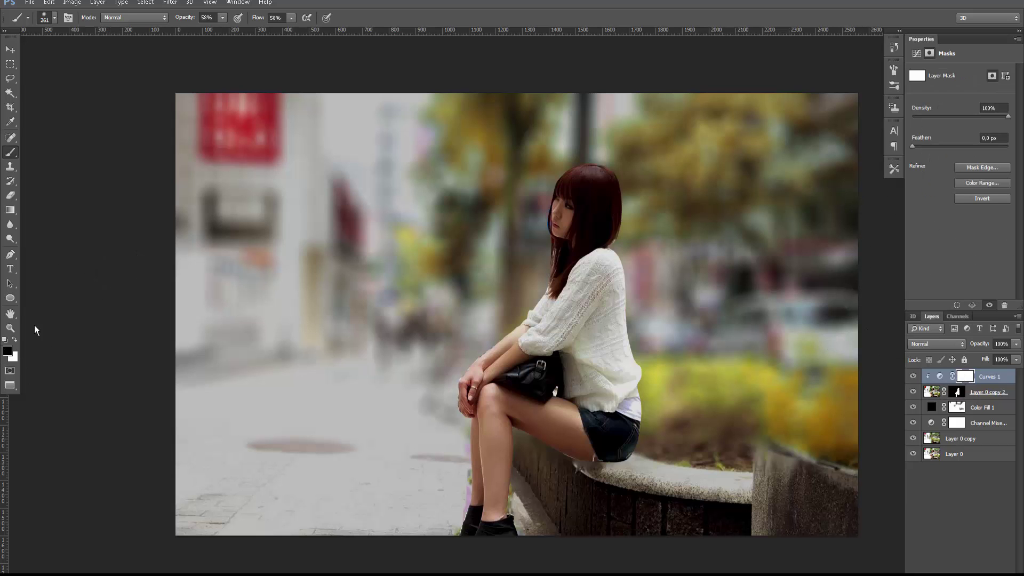
left_click(221, 19)
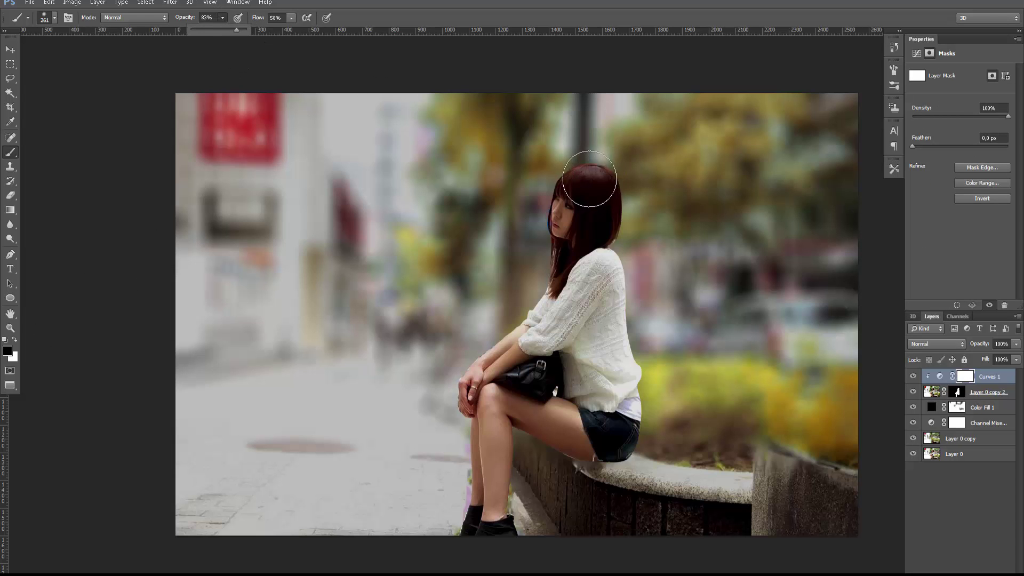
mouse_move(586, 179)
left_mouse_down()
mouse_move(576, 179)
mouse_move(599, 157)
left_mouse_up()
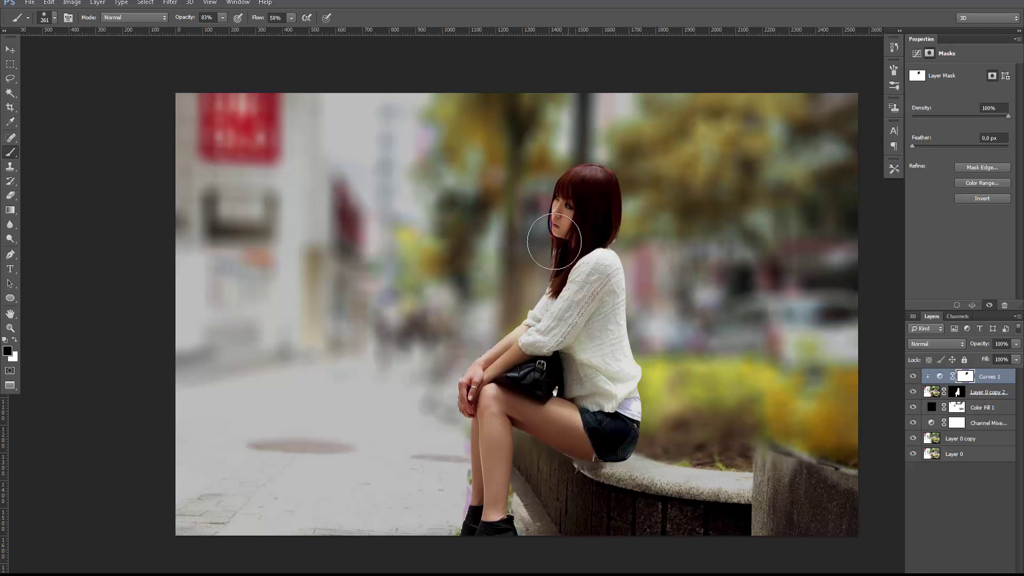
mouse_move(598, 157)
left_mouse_down()
mouse_move(539, 248)
mouse_move(597, 240)
mouse_move(587, 206)
mouse_move(571, 229)
mouse_move(576, 201)
mouse_move(550, 243)
left_mouse_up()
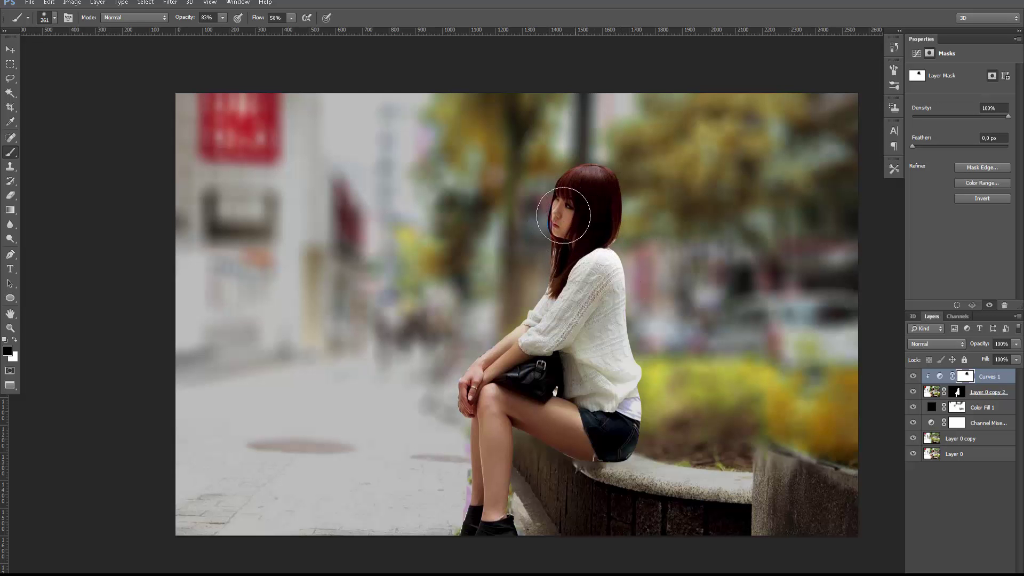
Shrink the brush to 94 px and move the view down to her legs and back to her head
key("ctrl+plus")
right_click(646, 119)
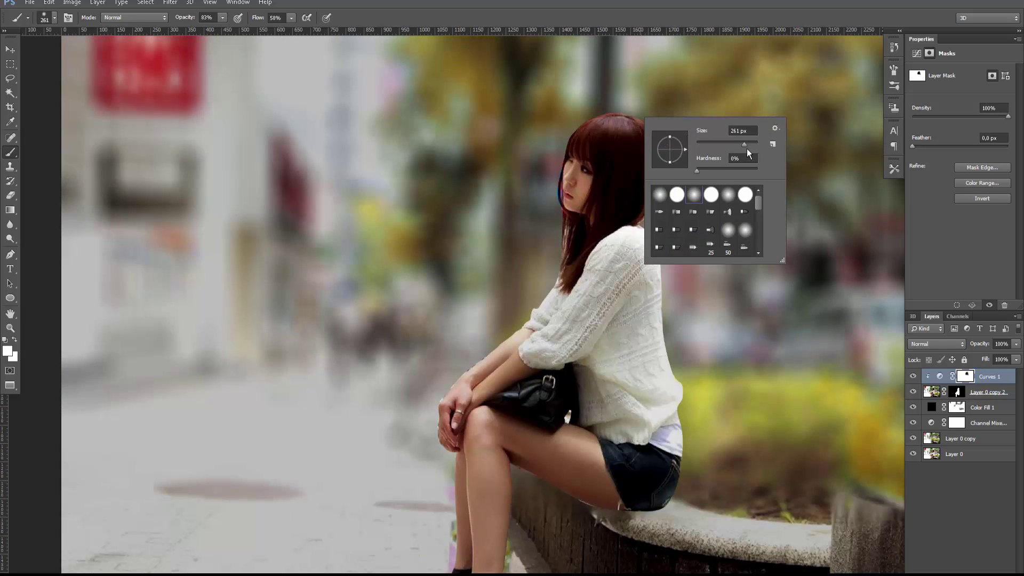
left_click_drag(729, 145, 724, 144)
key("Return")
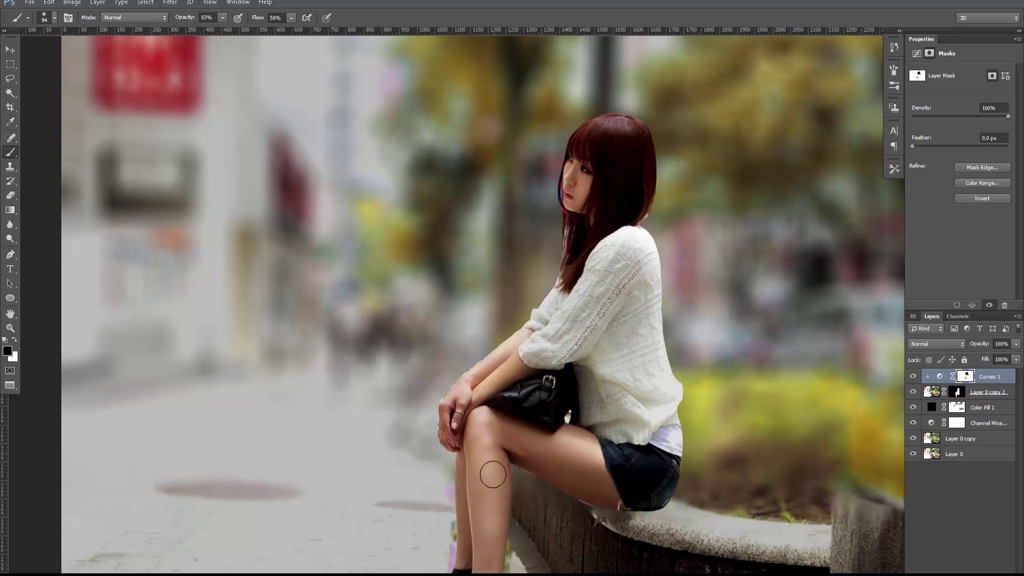
left_click_drag(485, 532, 494, 368)
key("ctrl+r")
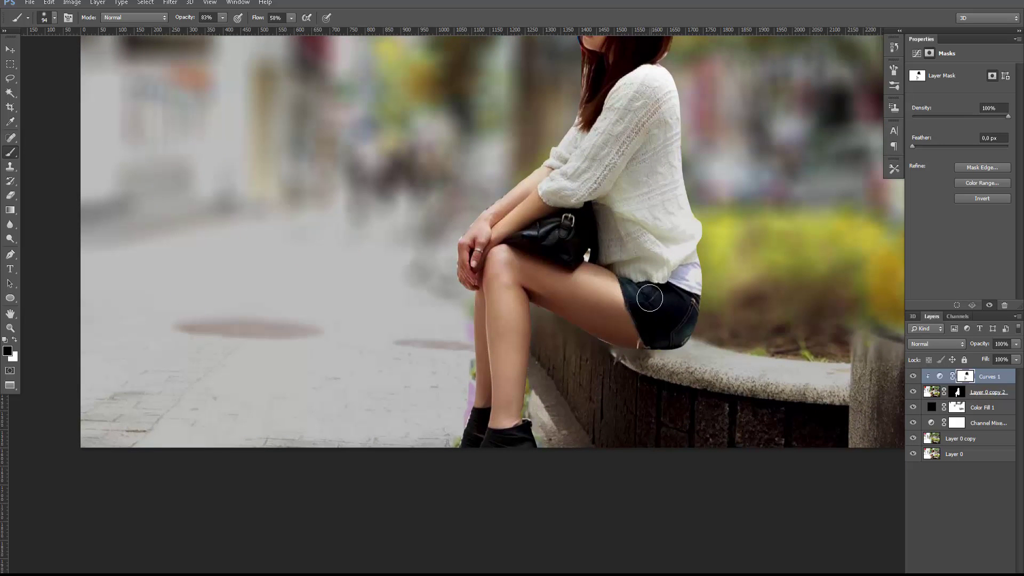
left_click_drag(667, 217, 674, 279)
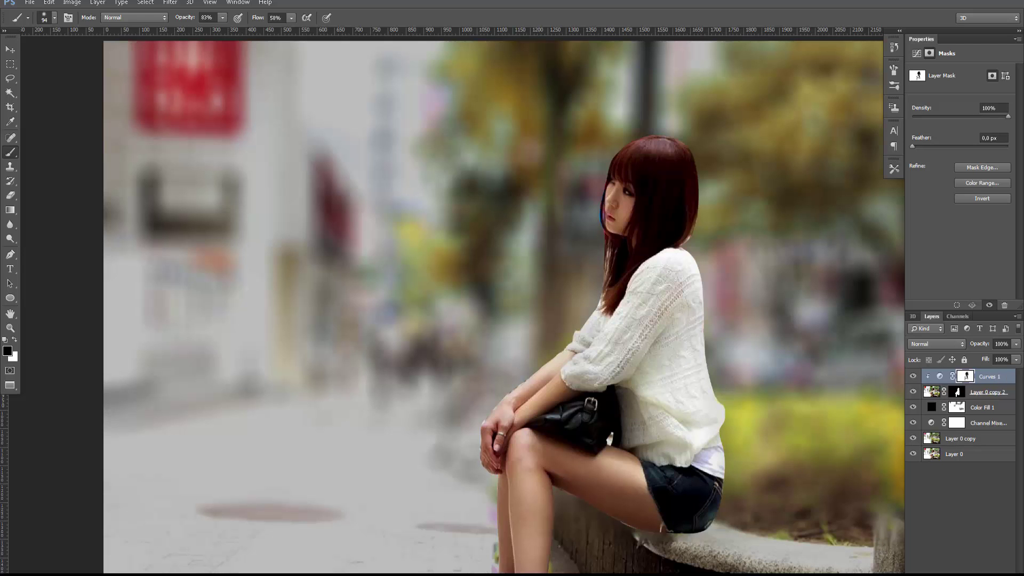
Add a #000000 Color Fill layer and lower its opacity to about 16%
left_click(966, 572)
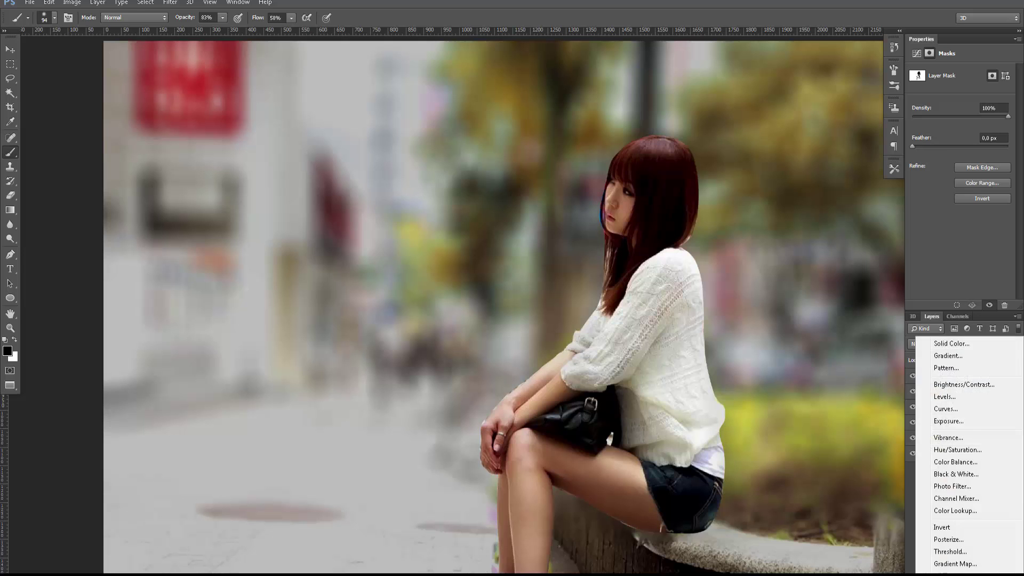
left_click(961, 345)
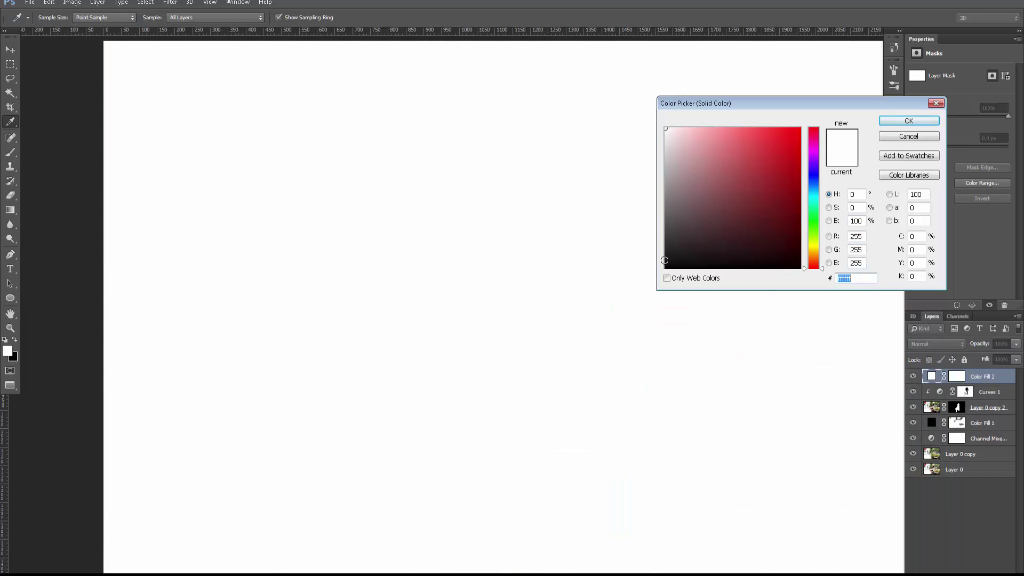
type("000000")
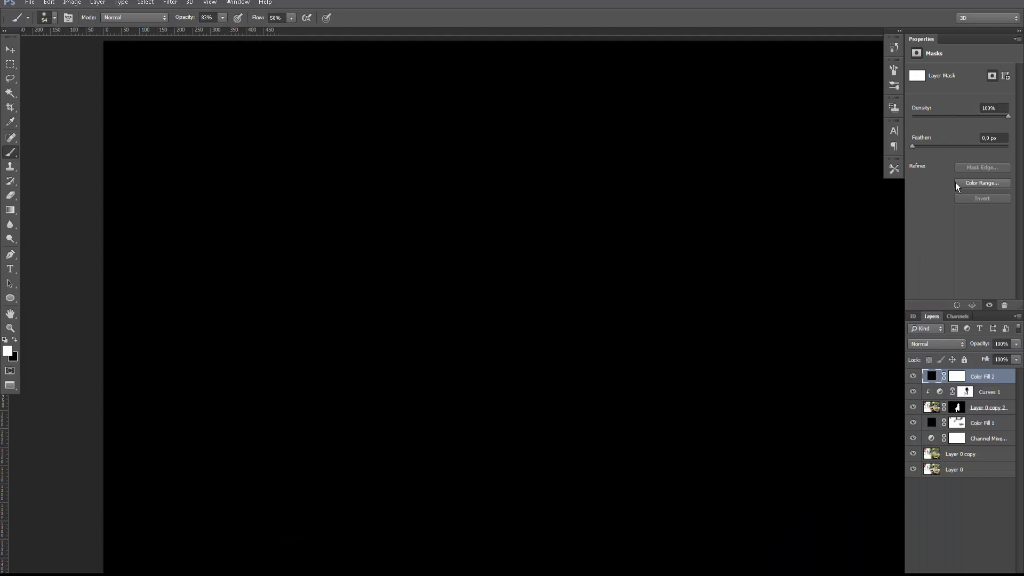
left_click(916, 120)
left_click(1017, 345)
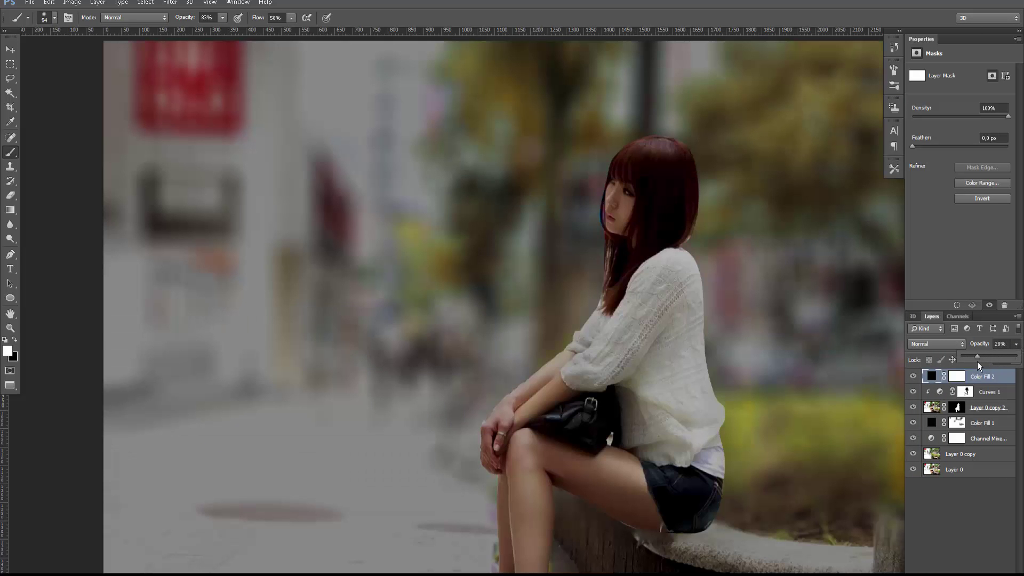
left_click_drag(977, 362, 969, 362)
key("ctrl+minus")
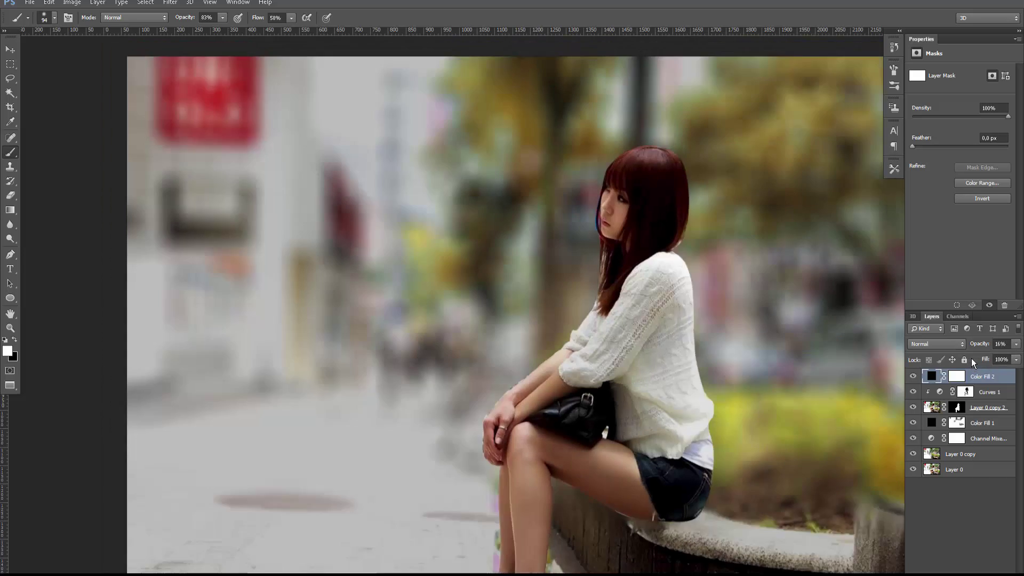
Draw a fade-to-transparent gradient on the Color Fill 2 mask, lifting the darkening off the pavement and ledge
left_click(8, 213)
left_click(78, 18)
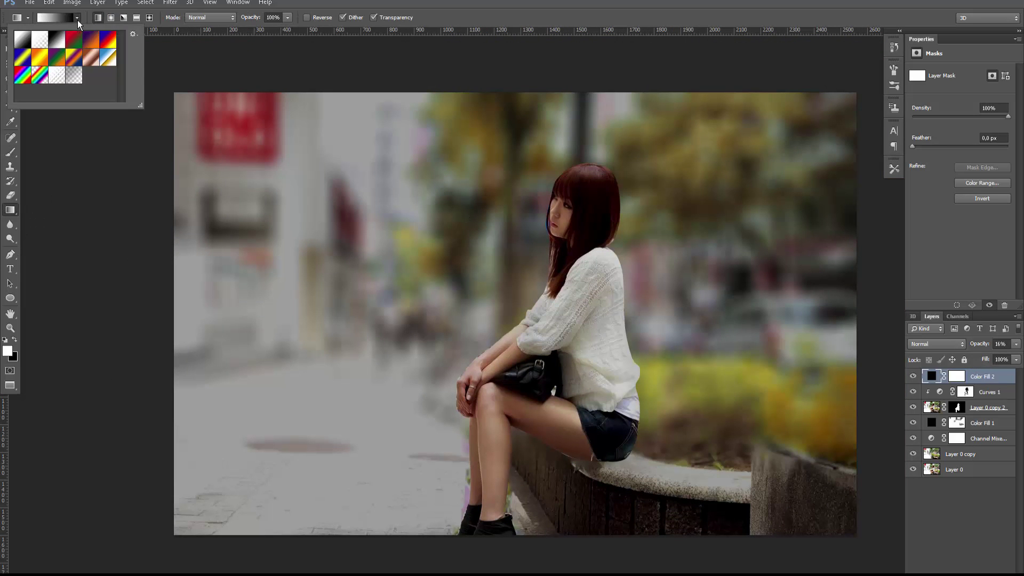
left_click(40, 47)
left_click(78, 18)
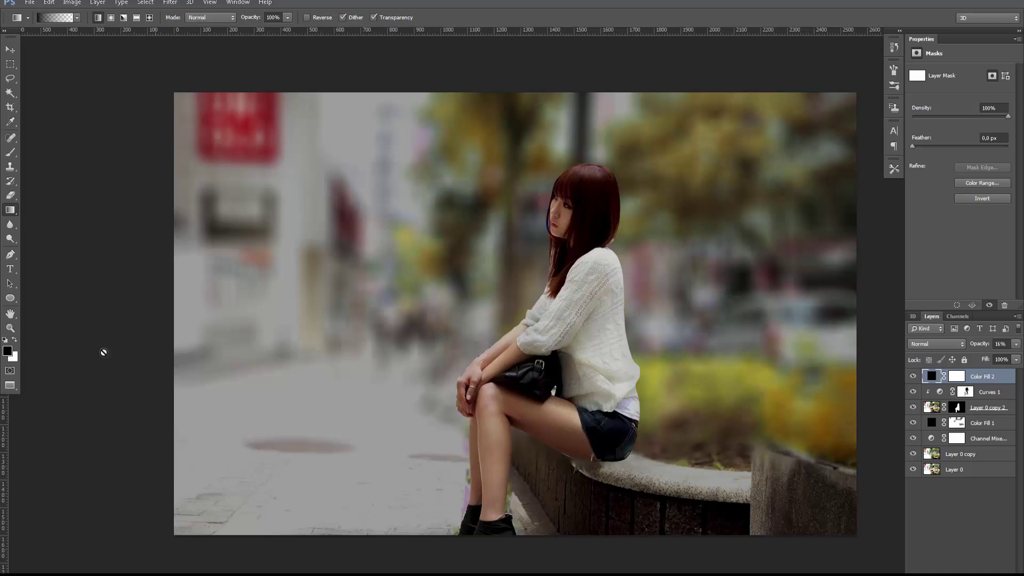
left_click(956, 375)
mouse_move(445, 356)
left_mouse_down()
mouse_move(452, 298)
mouse_move(510, 184)
left_mouse_up()
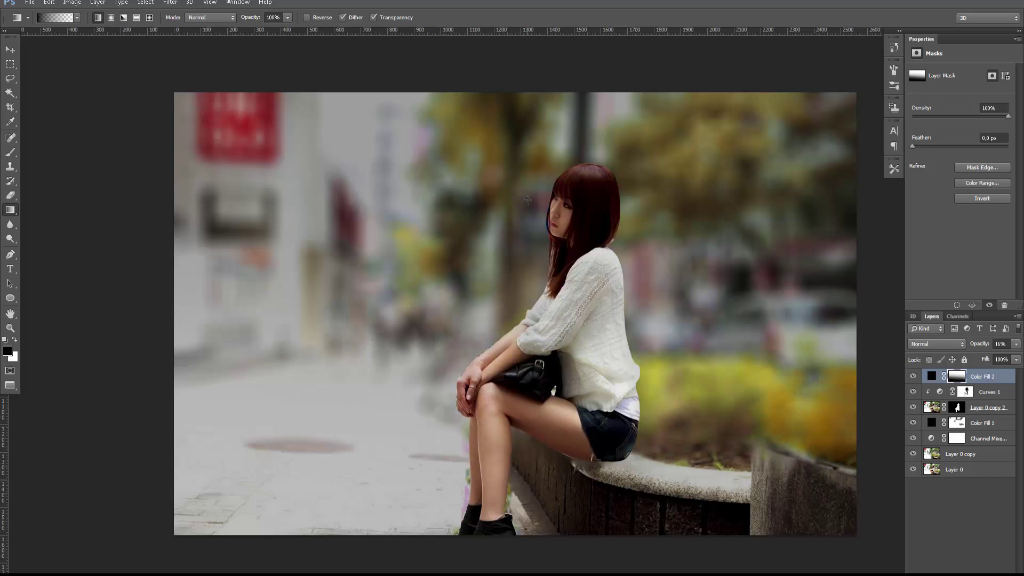
key("ctrl+minus")
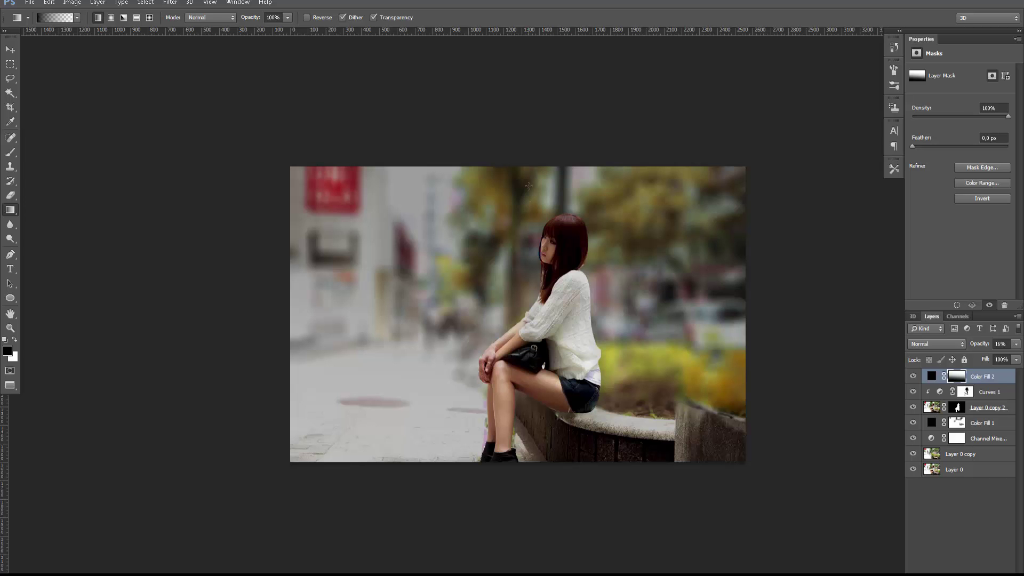
Scale the Color Fill 2 mask gradient up to about 168%
key("ctrl+t")
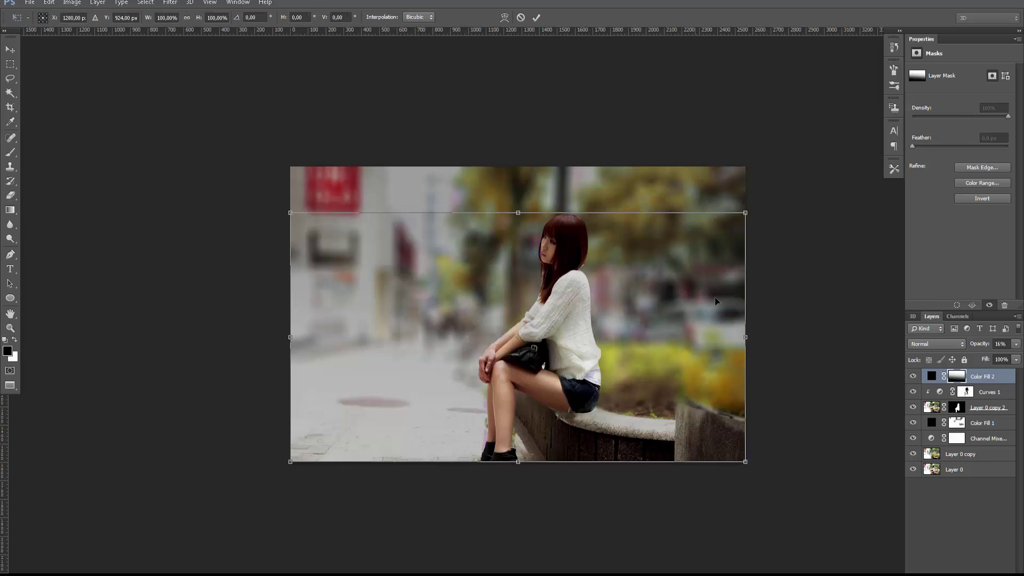
left_click_drag(758, 187, 813, 125)
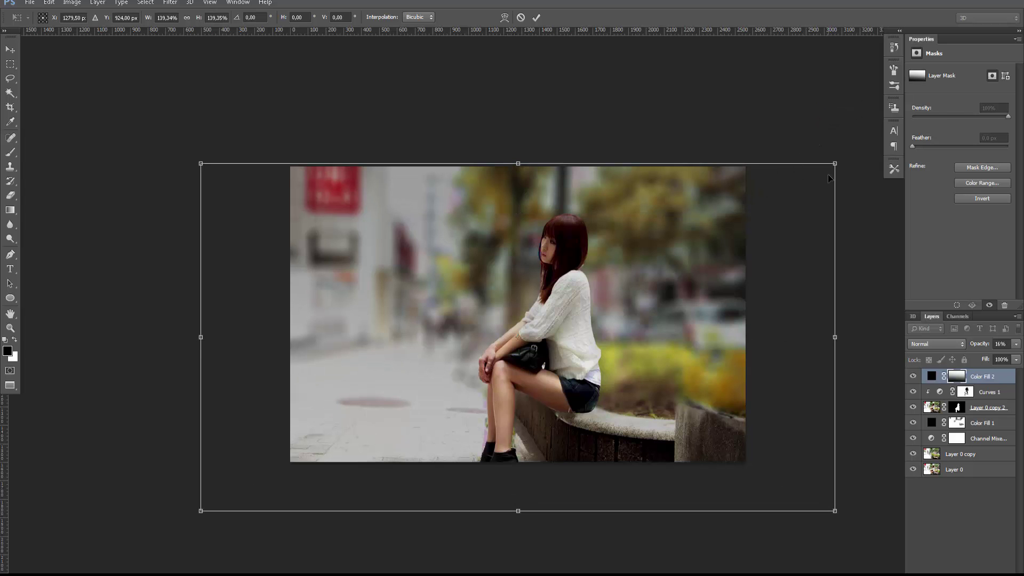
left_click_drag(833, 166, 897, 130)
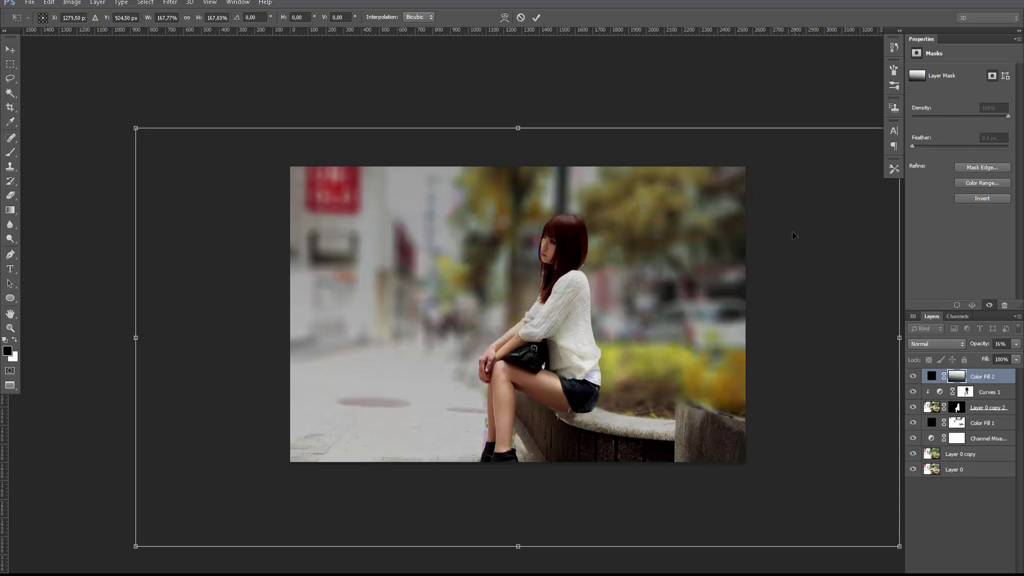
key("Return")
key("g")
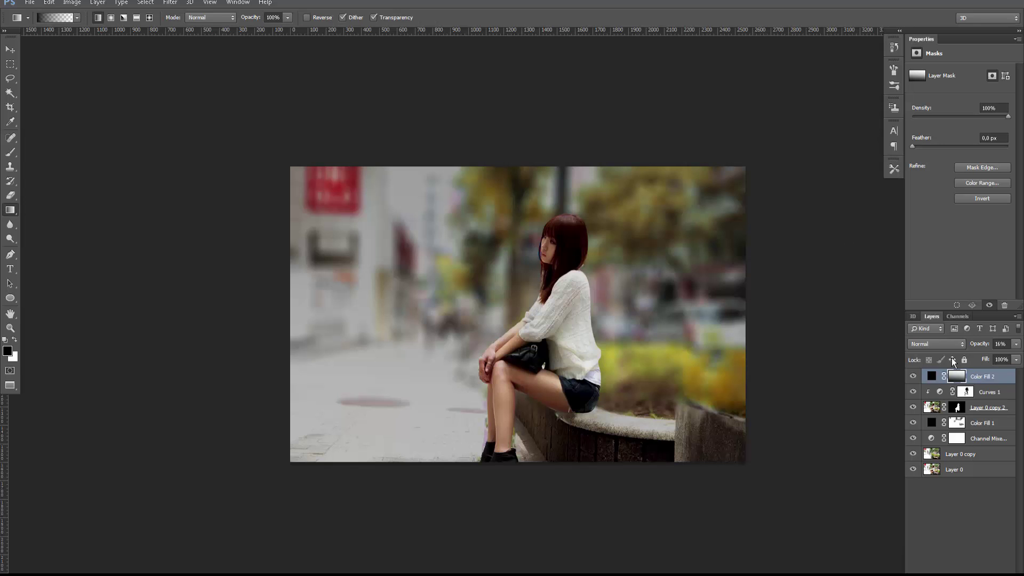
Reset the mask to white and redraw a top-to-bottom gradient on it
left_click(912, 377)
left_click(913, 376)
key("ctrl+BackSpace")
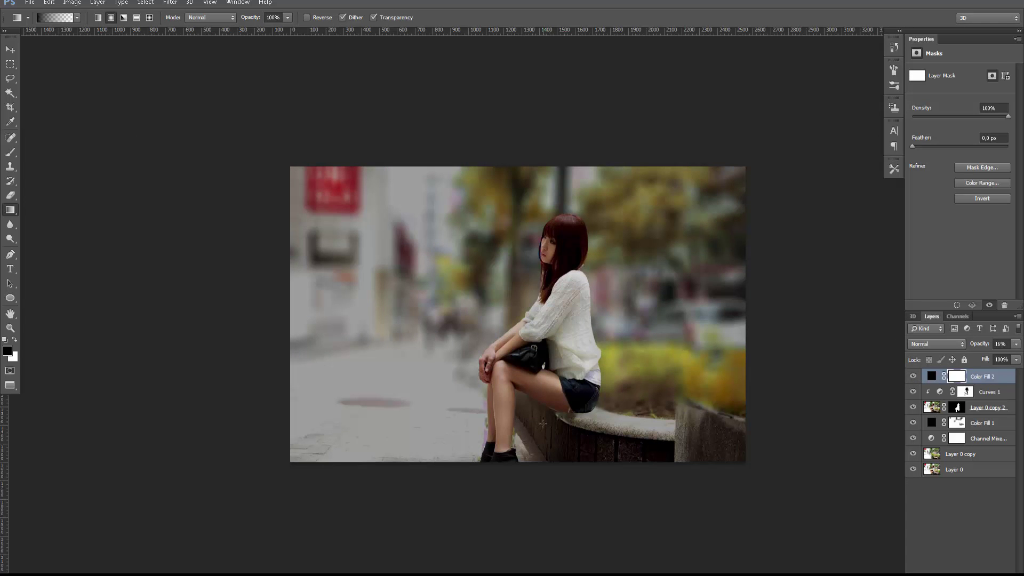
left_click_drag(544, 454, 546, 235)
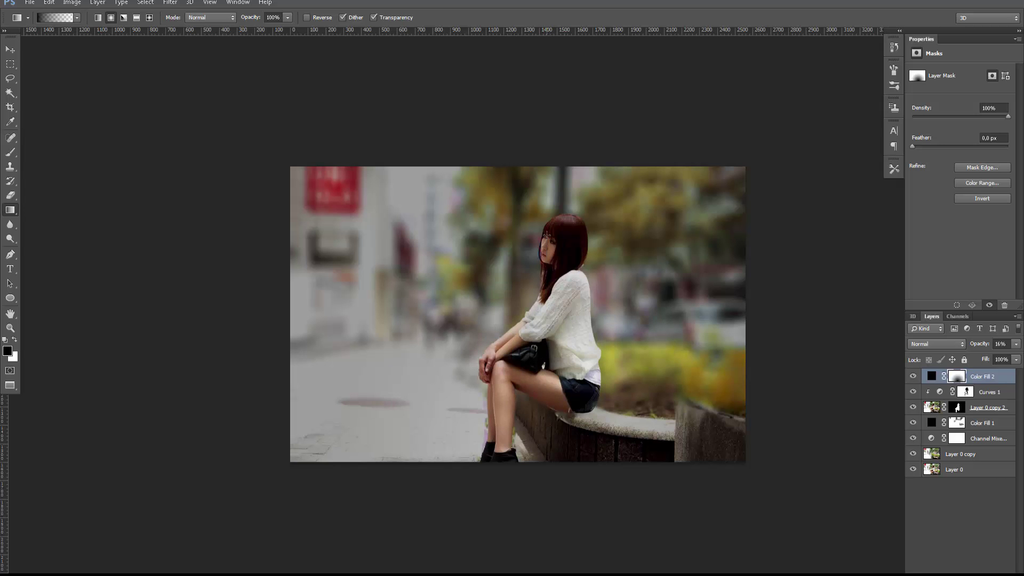
key("ctrl+z")
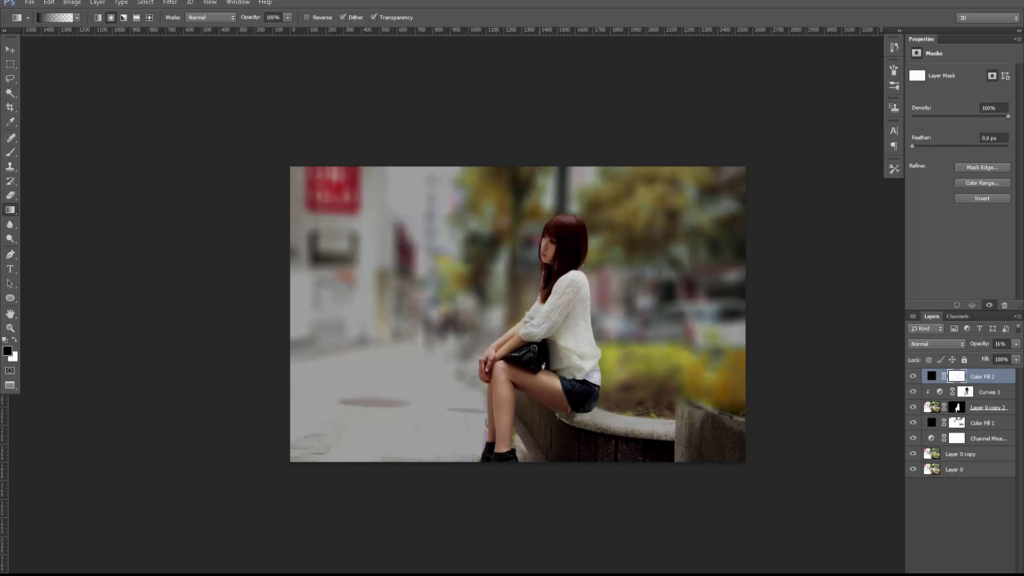
left_click_drag(549, 351, 539, 332)
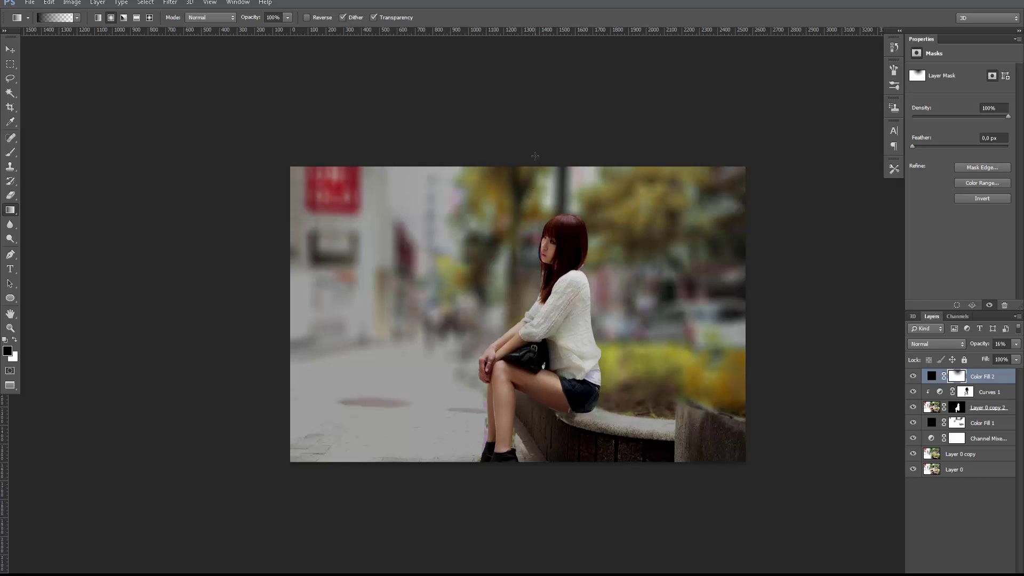
left_click_drag(535, 156, 531, 399)
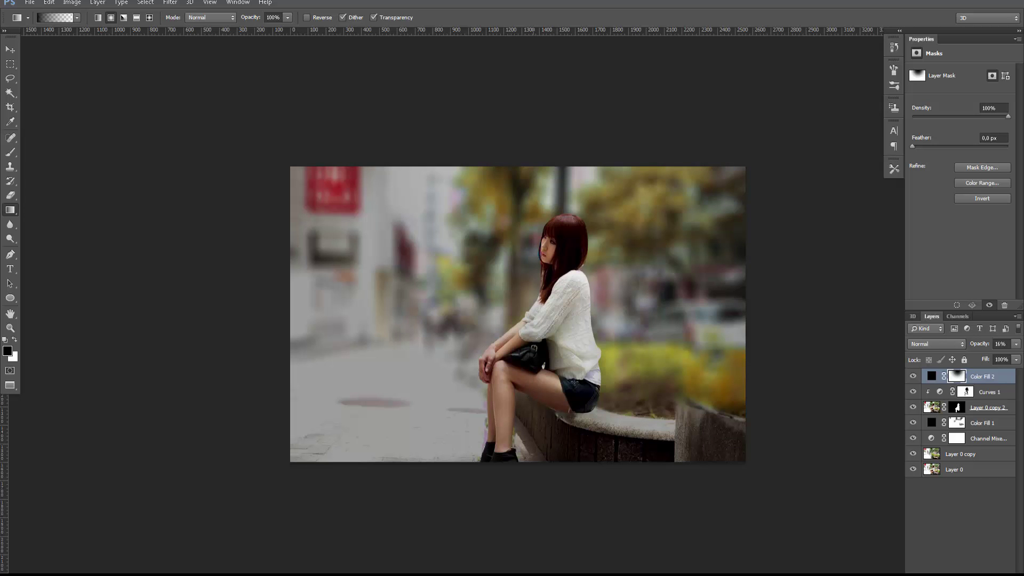
Enlarge the mask gradient to about 141%, add an upward gradient over her area, and create a new layer
key("ctrl+t")
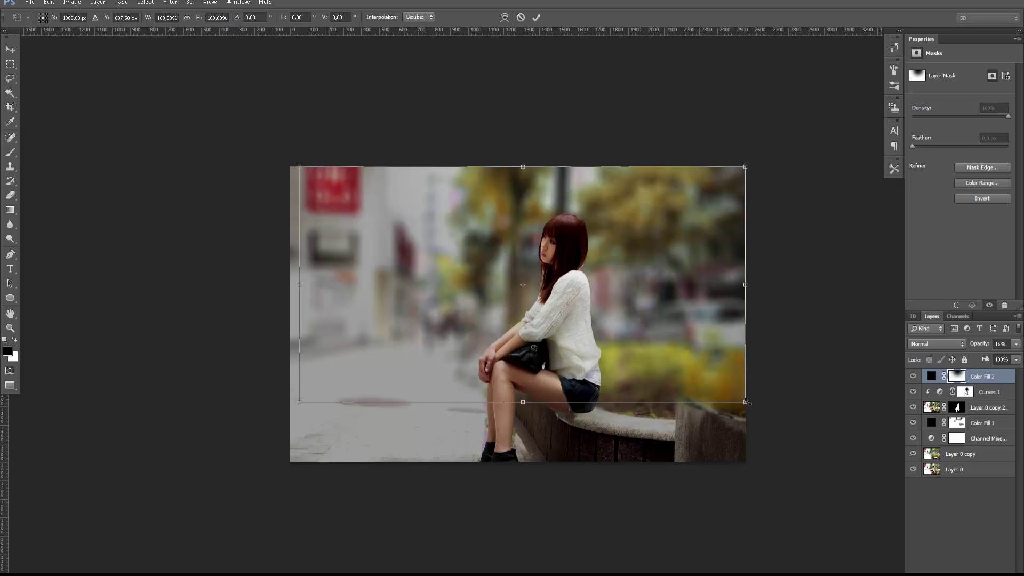
left_click_drag(746, 401, 813, 436)
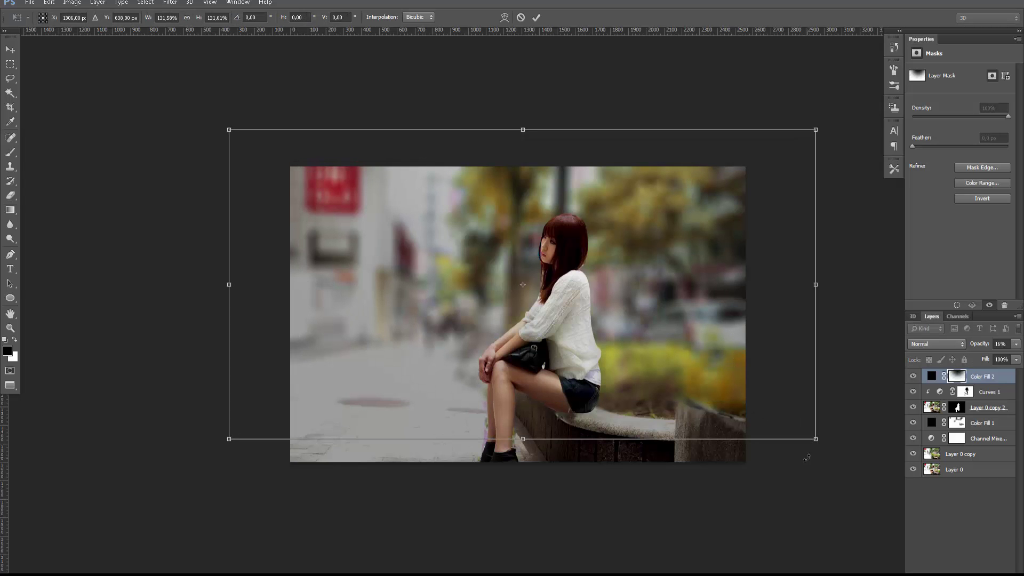
left_click_drag(832, 452, 872, 473)
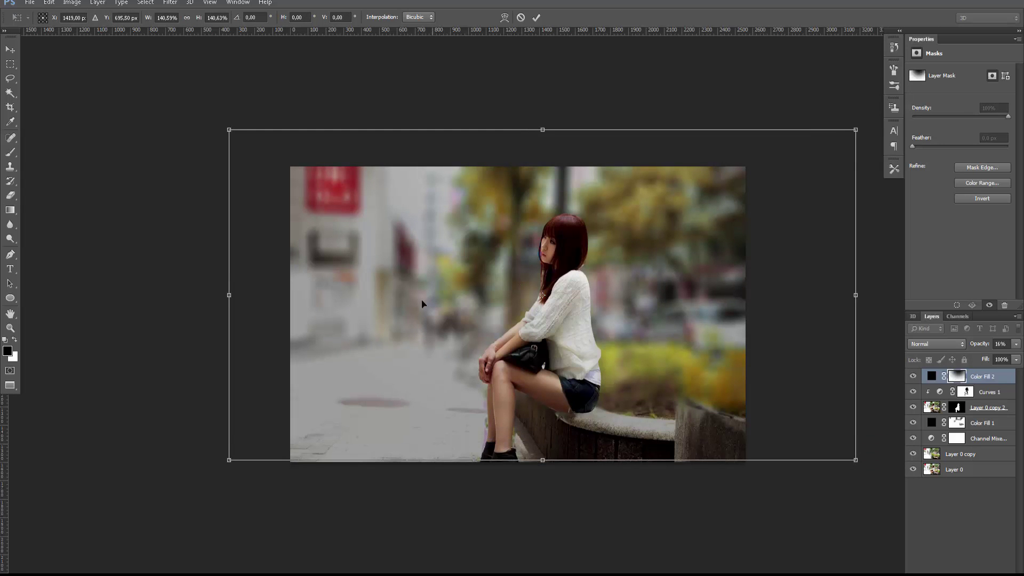
left_click_drag(593, 399, 586, 392)
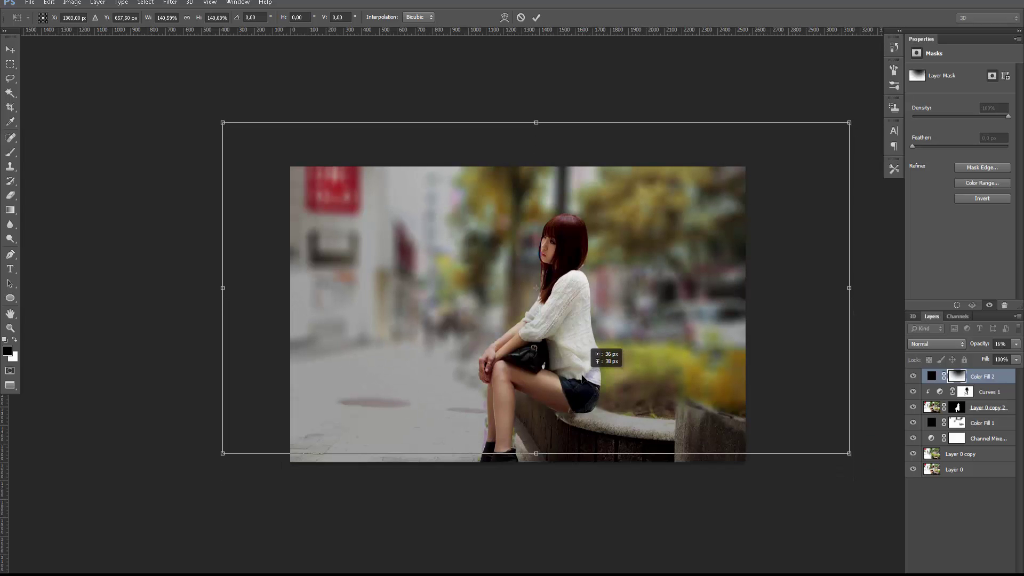
key("Return")
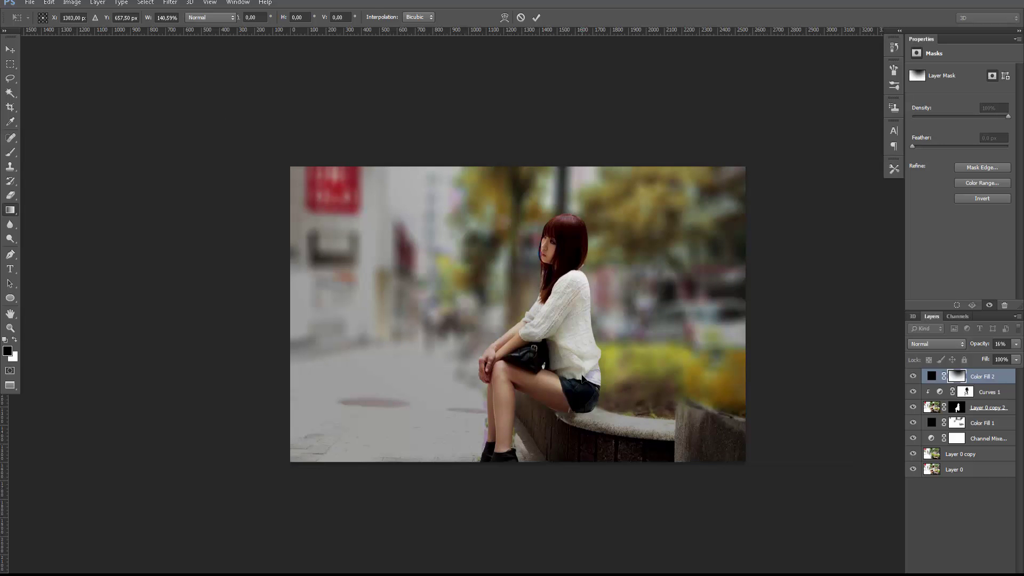
key("g")
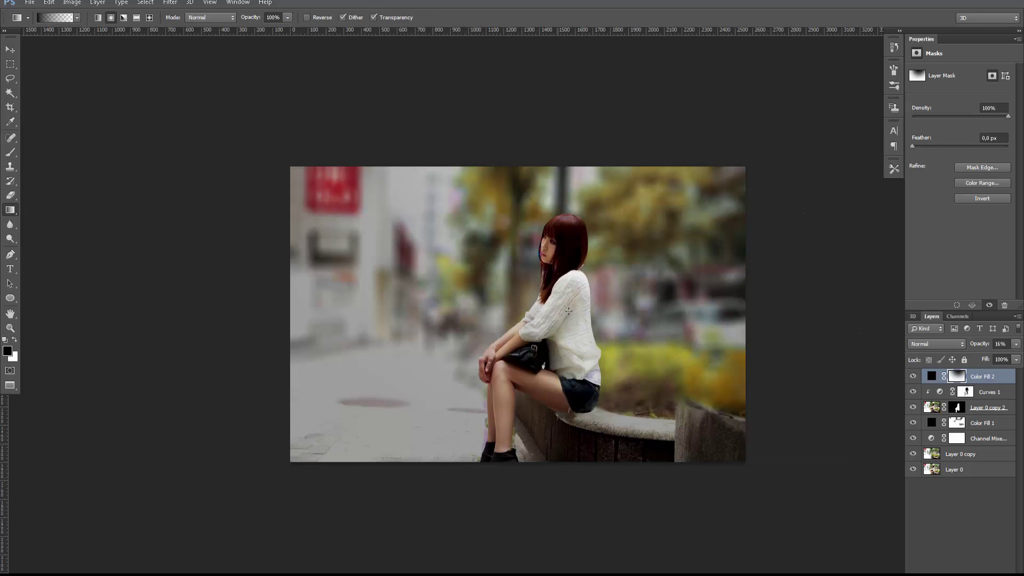
left_click_drag(563, 299, 559, 172)
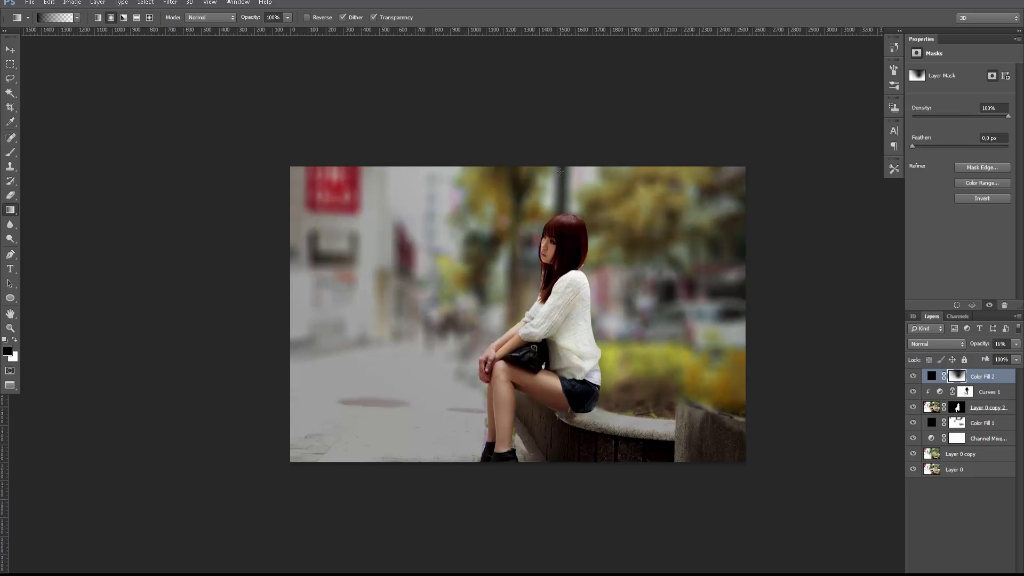
key("ctrl+shift+alt+n")
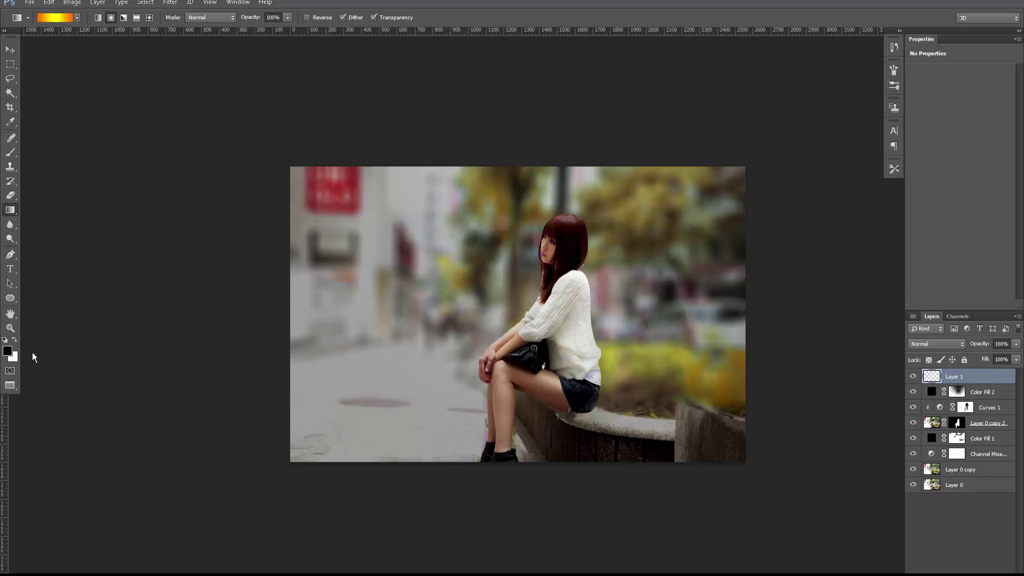
Adjust hue and shade in the Color Picker to a muted golden yellow foreground colour
left_click(9, 350)
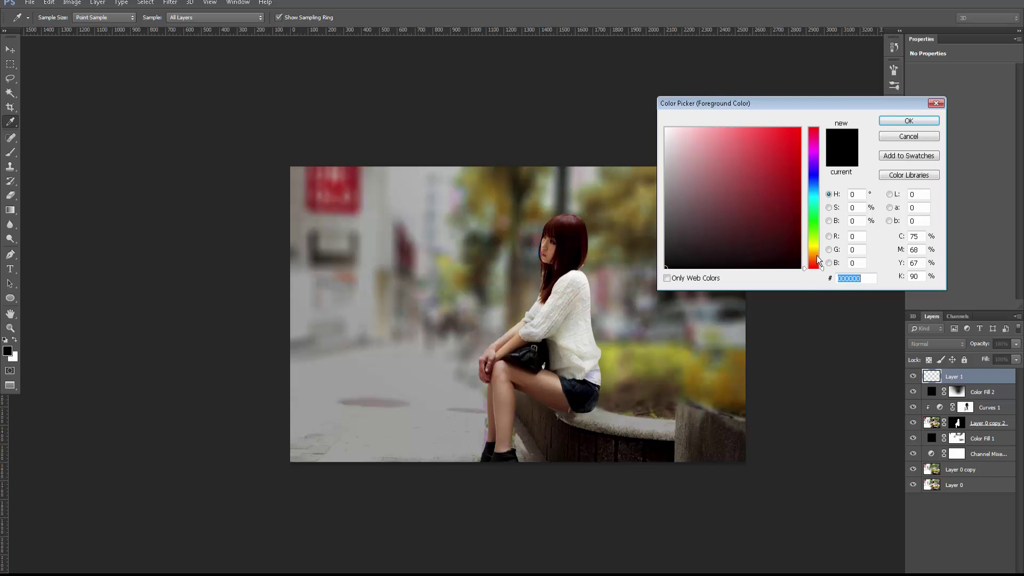
left_click_drag(817, 255, 809, 244)
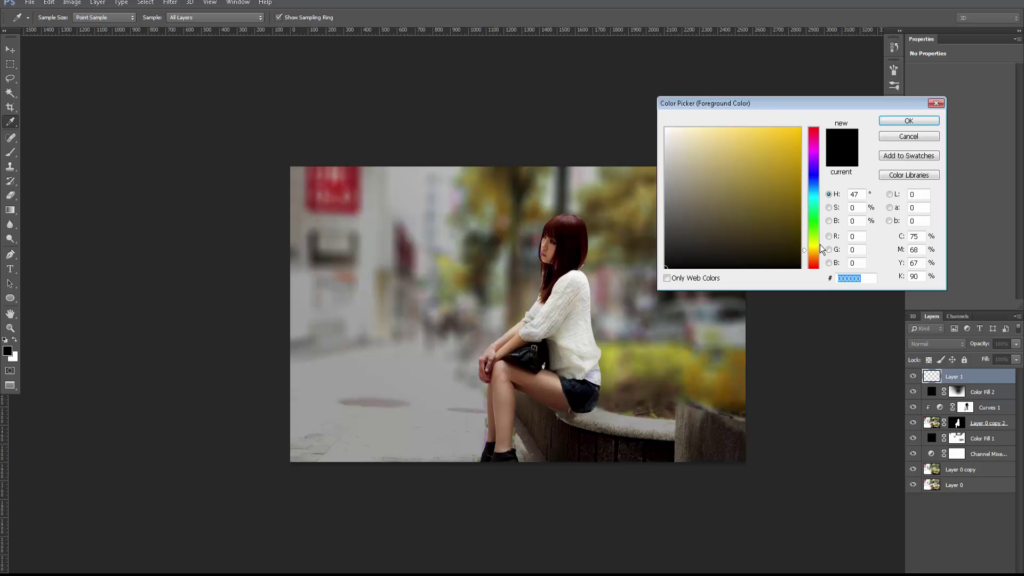
left_click(778, 171)
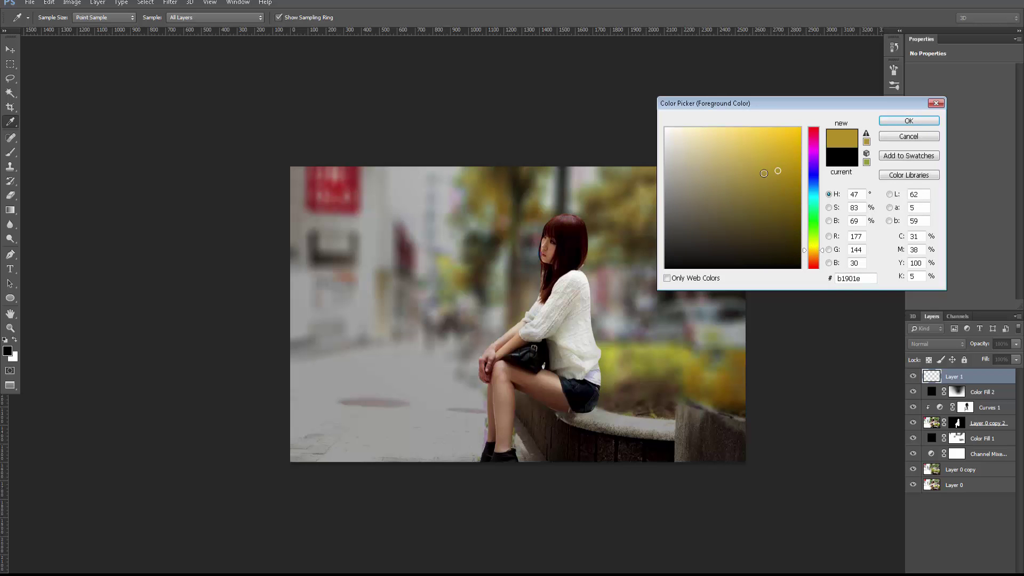
left_click(758, 175)
left_click(814, 256)
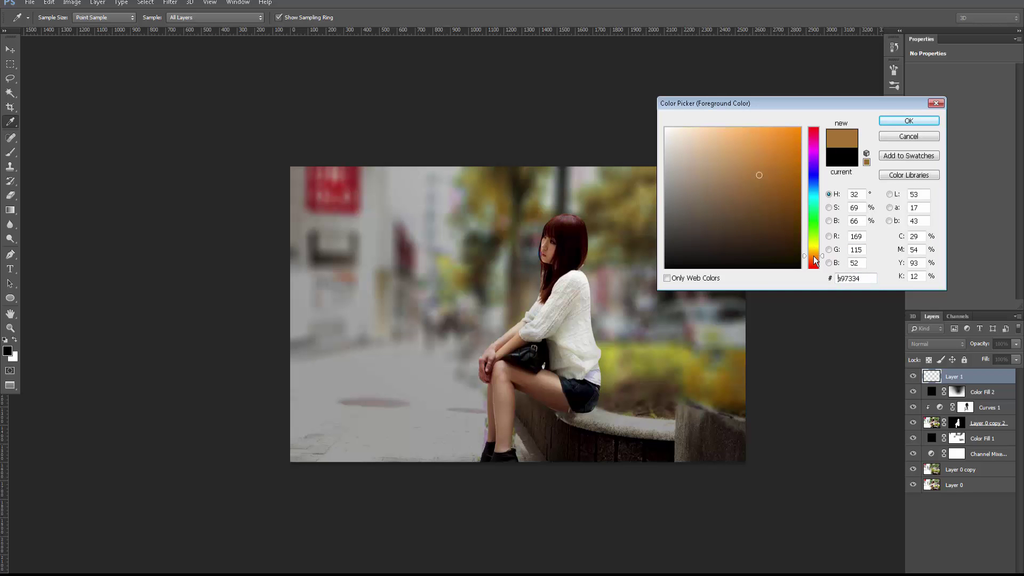
left_click(761, 146)
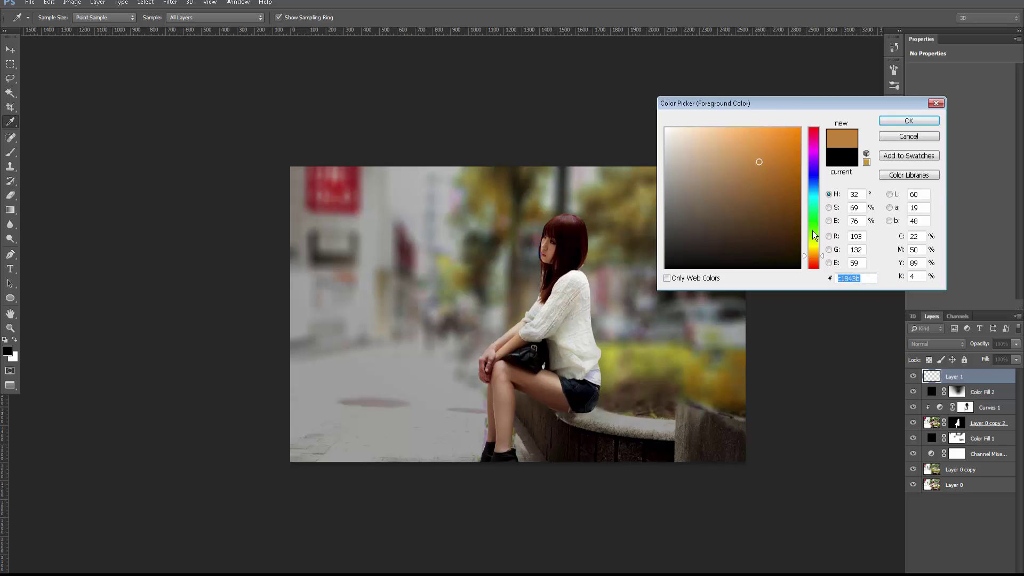
mouse_move(813, 232)
left_mouse_down()
mouse_move(816, 219)
mouse_move(819, 265)
mouse_move(819, 249)
left_mouse_up()
left_click(781, 162)
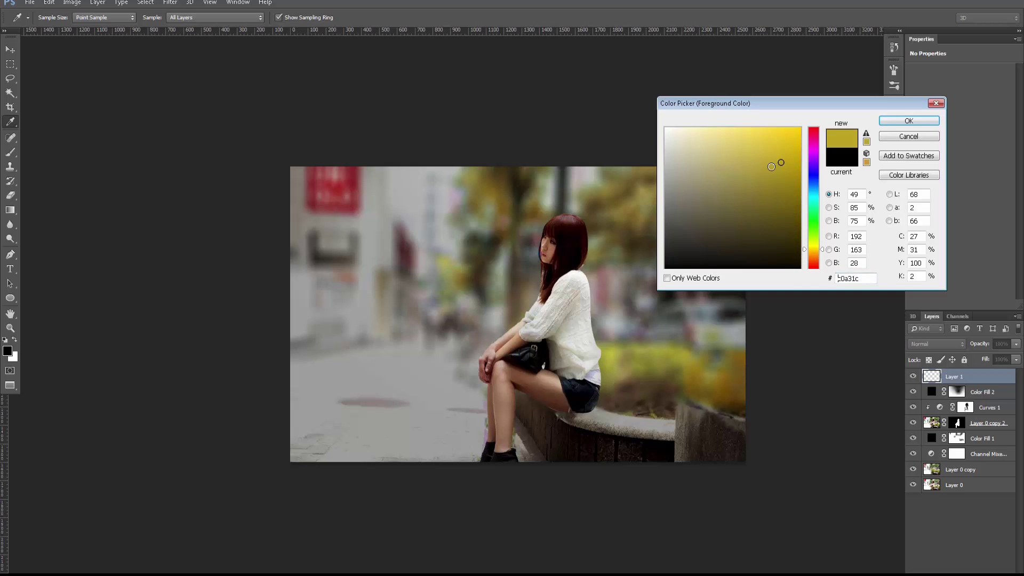
left_click(771, 167)
left_click(908, 121)
Draw a yellow-to-transparent gradient down from the top of the photo on Layer 1
key("g")
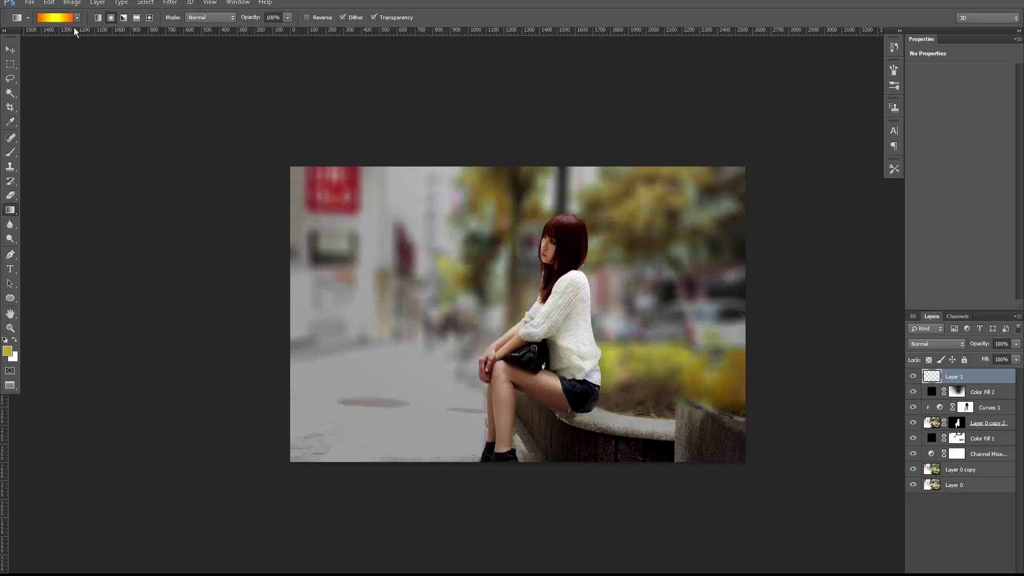
left_click(77, 18)
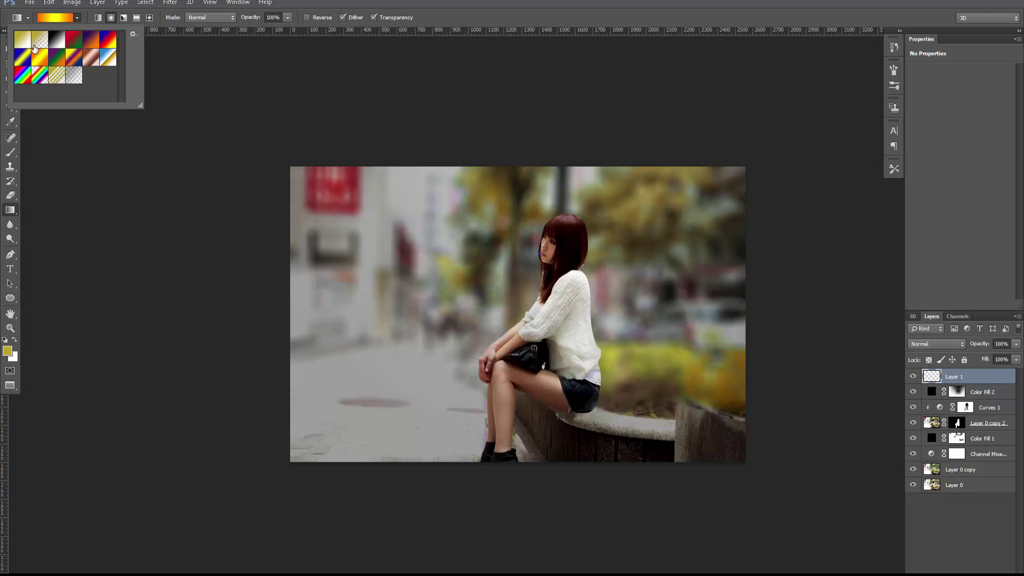
left_click(37, 44)
left_click_drag(536, 160, 533, 298)
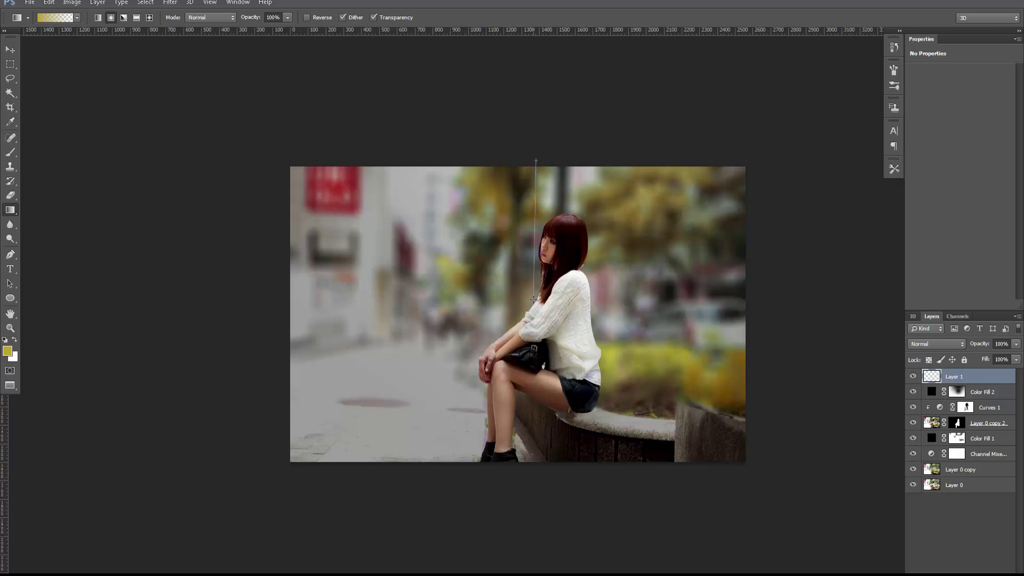
left_click_drag(533, 298, 533, 299)
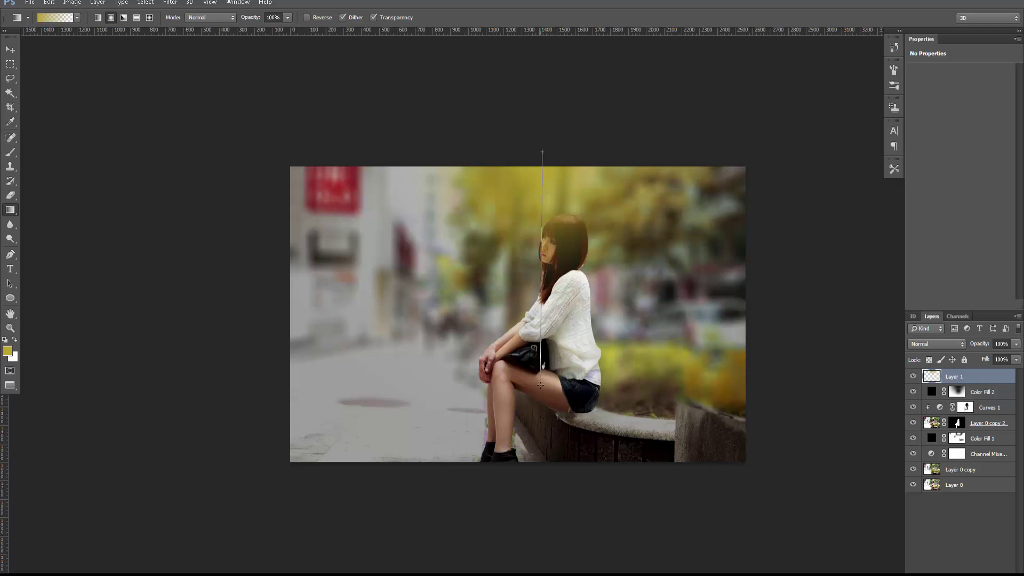
left_click_drag(553, 375, 541, 383)
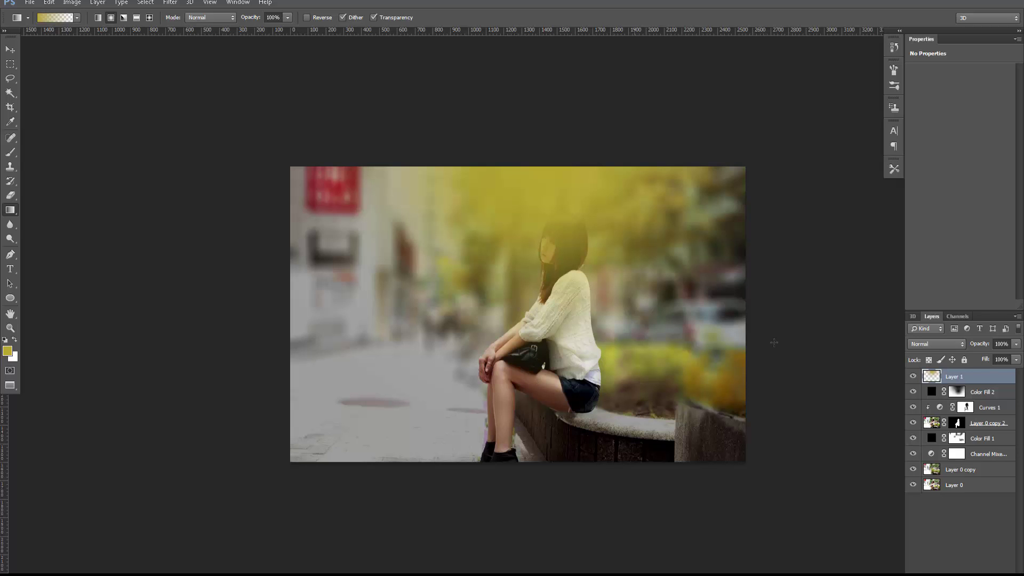
Move Layer 1 lower in the stack, blend it as Soft Light, and enlarge it to about 126%
left_click_drag(941, 377, 953, 444)
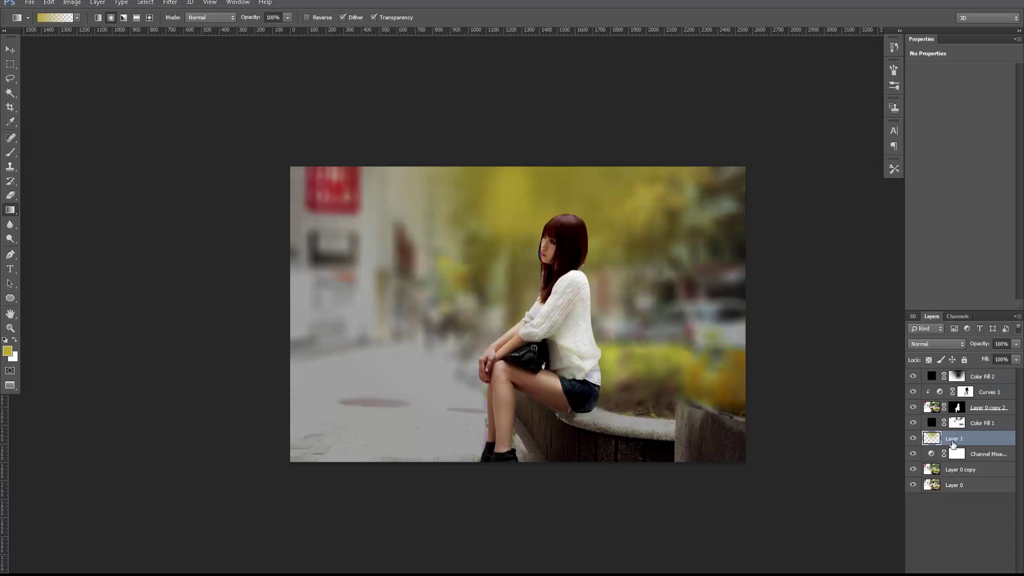
left_click(935, 344)
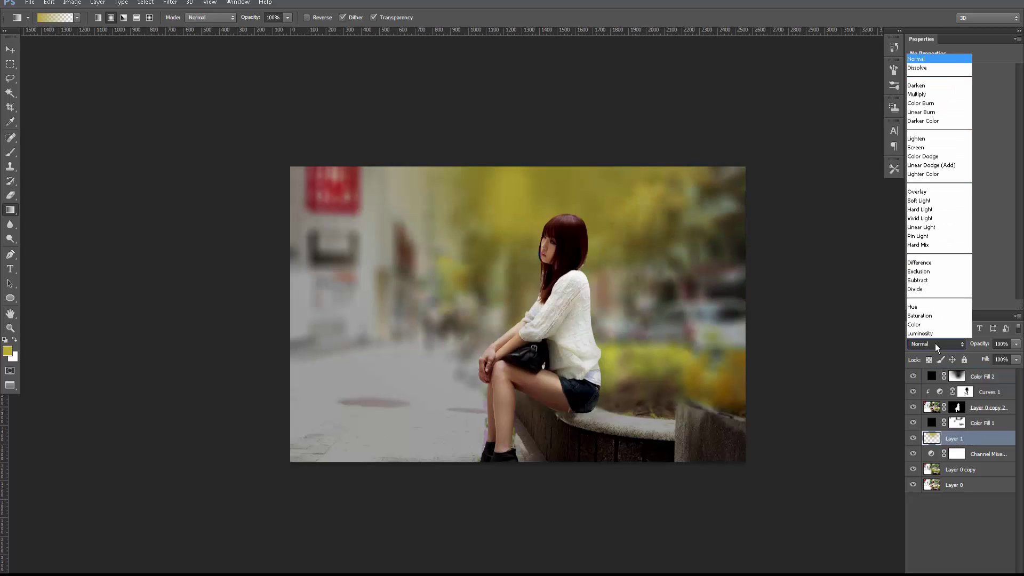
left_click(929, 201)
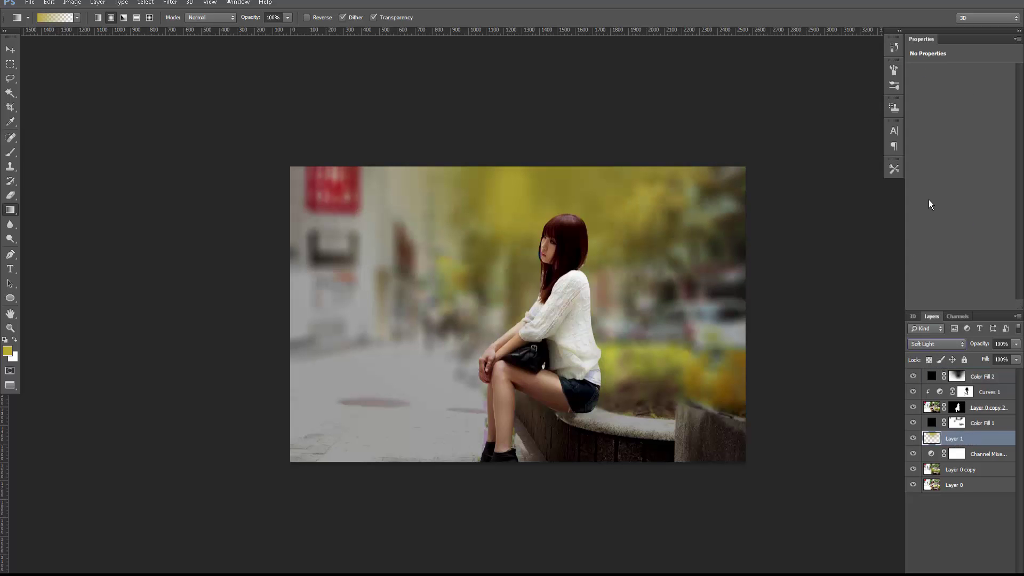
left_click(912, 438)
left_click(912, 438)
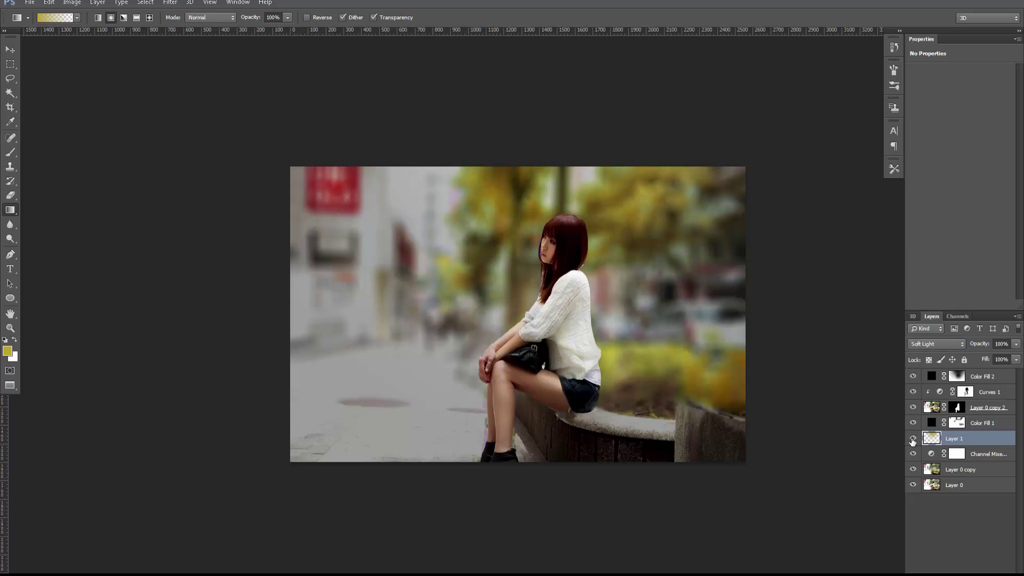
key("ctrl+t")
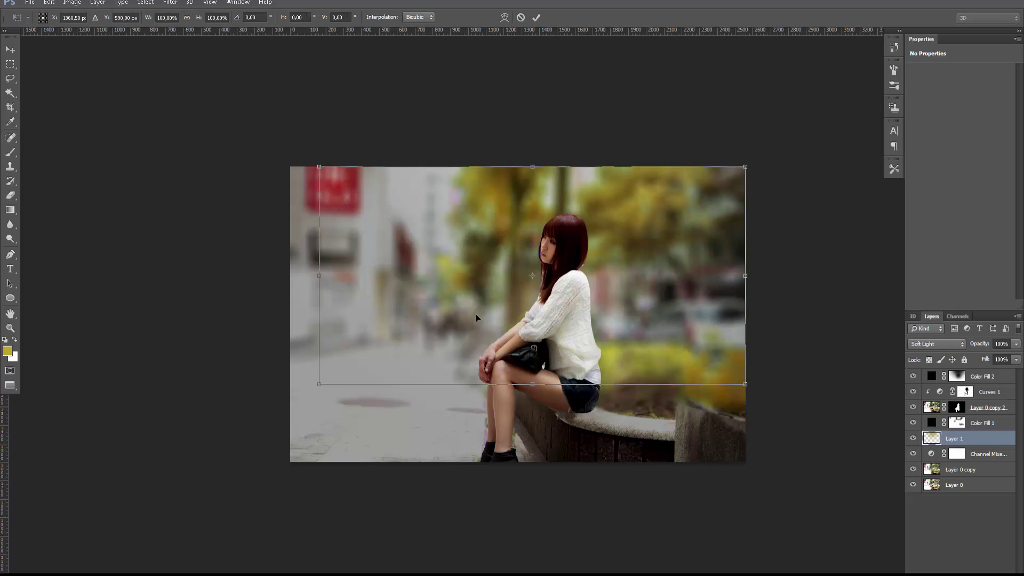
left_click_drag(319, 382, 208, 441)
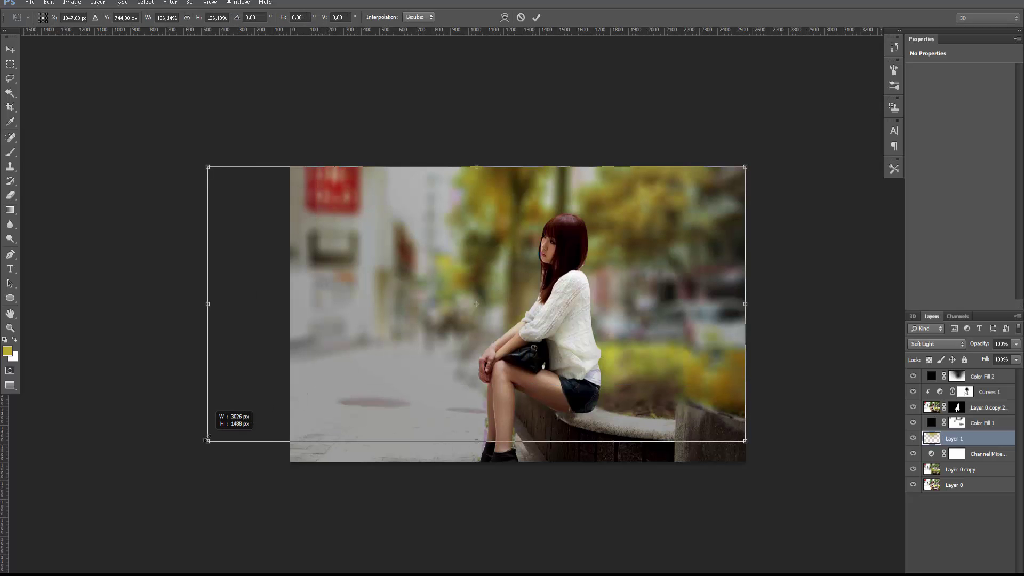
key("Return")
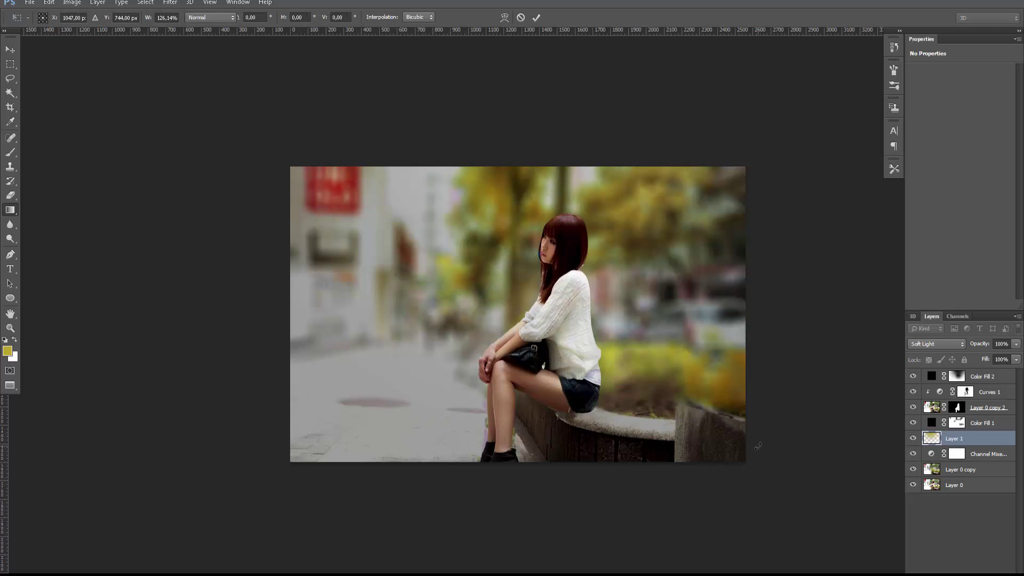
On a new layer, paint a brighter yellow gradient into the upper-left area
key("g")
key("ctrl+shift+alt+n")
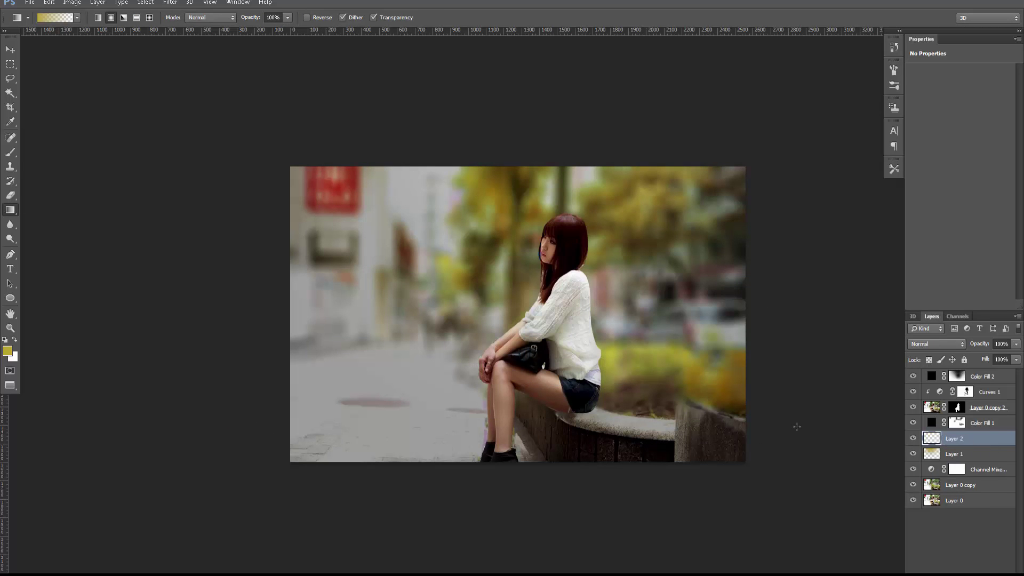
left_click(7, 350)
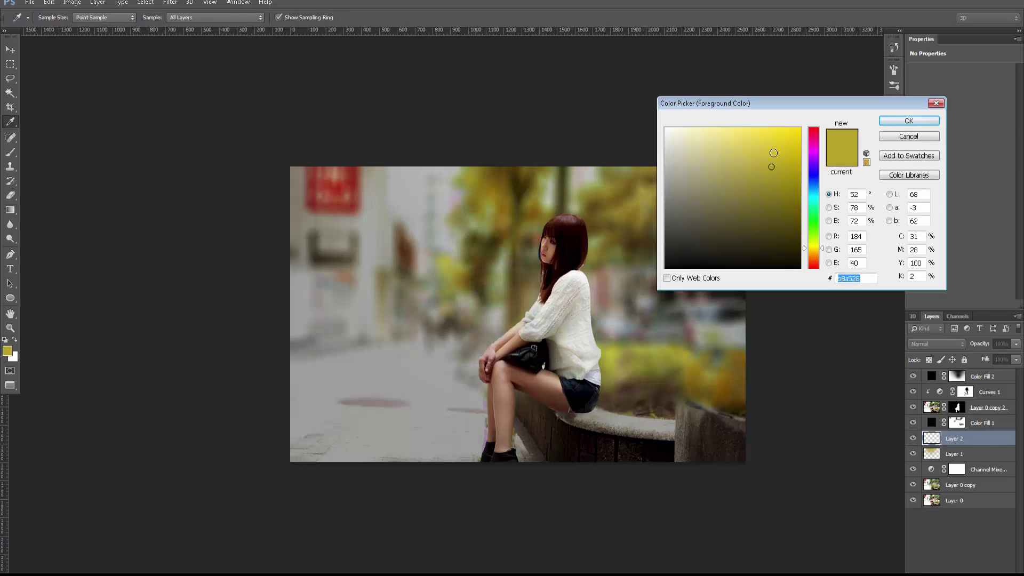
left_click(785, 140)
left_click(907, 120)
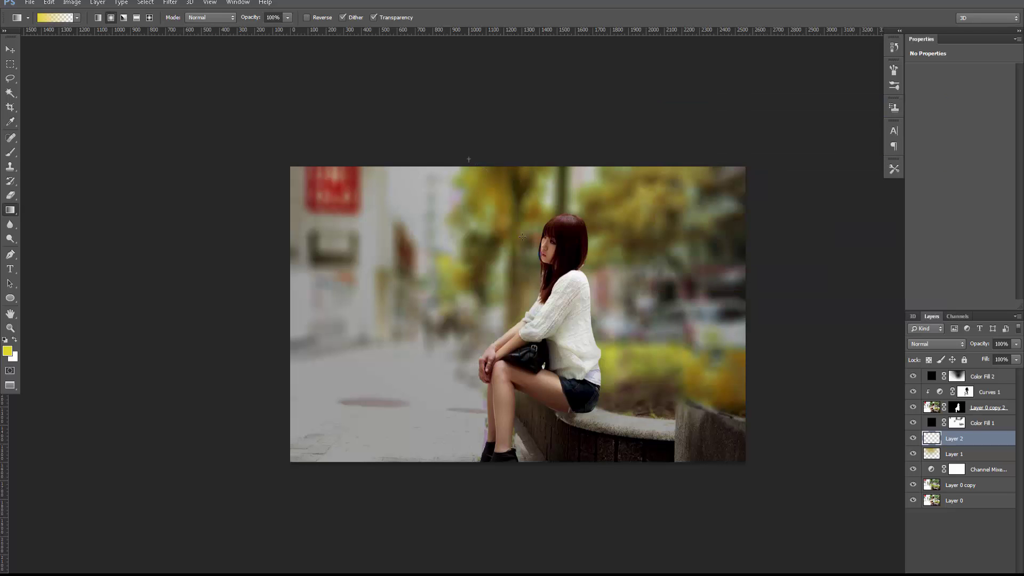
left_click_drag(543, 257, 544, 258)
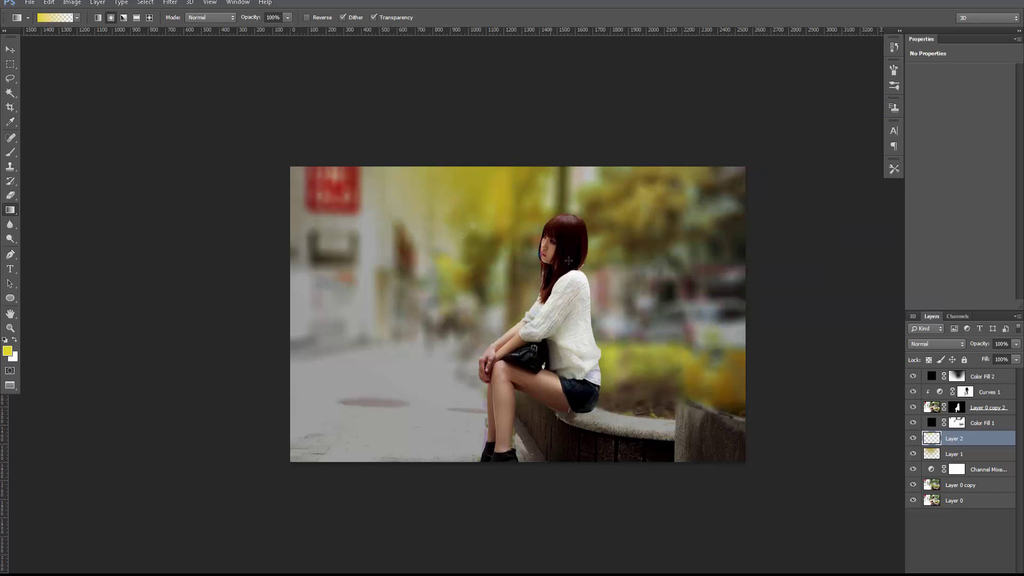
Blend Layer 2 in Screen mode, reposition the glow, and move Layer 2 to the top of the stack
left_click(934, 344)
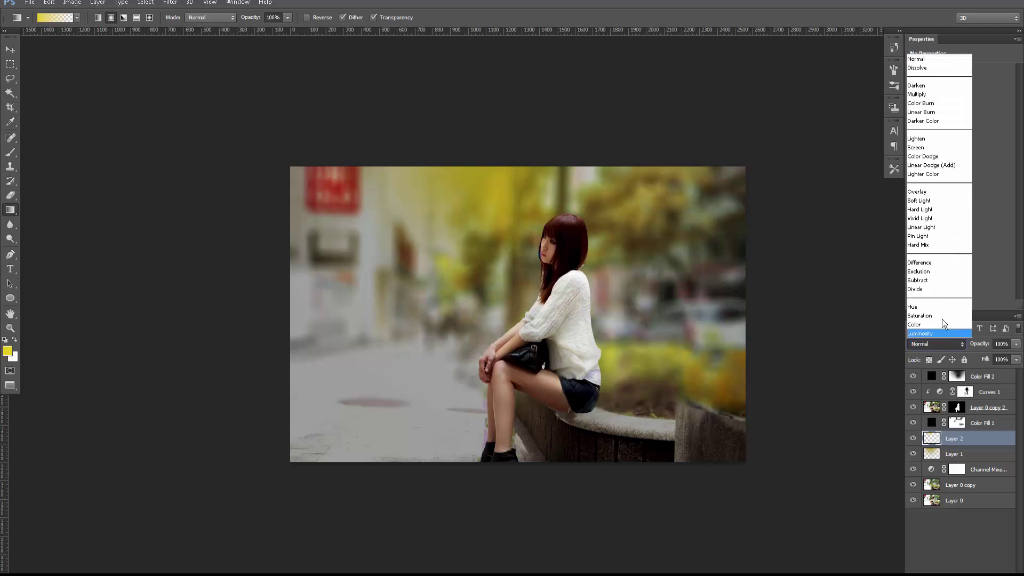
left_click(917, 147)
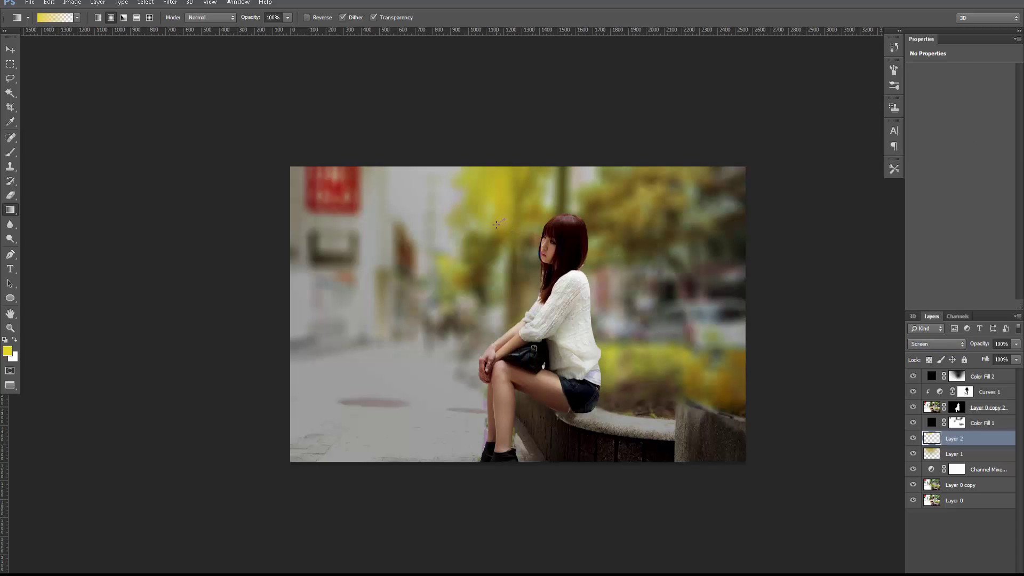
key("v")
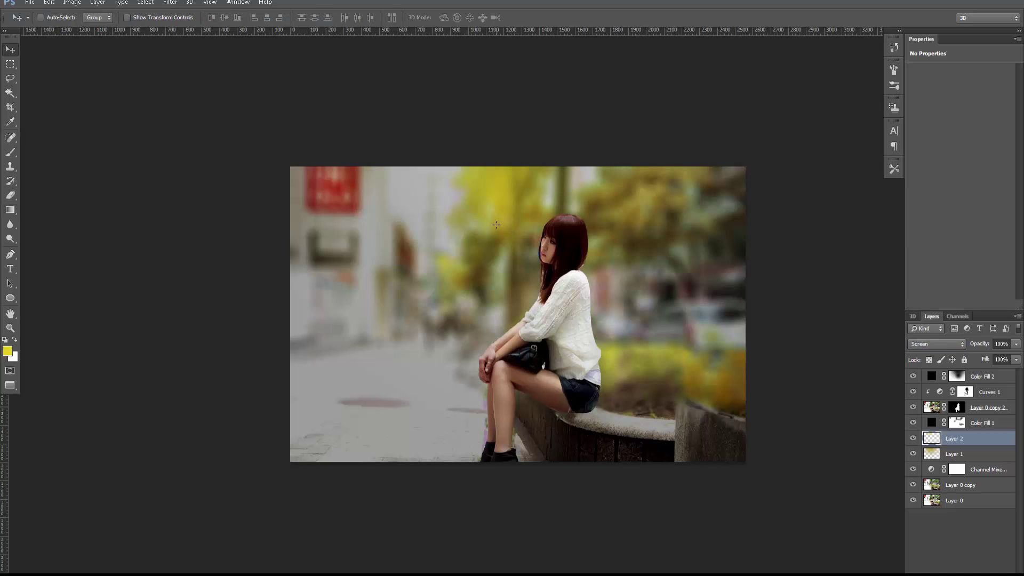
mouse_move(496, 224)
left_mouse_down()
mouse_move(510, 214)
mouse_move(479, 213)
left_mouse_up()
left_click(957, 423)
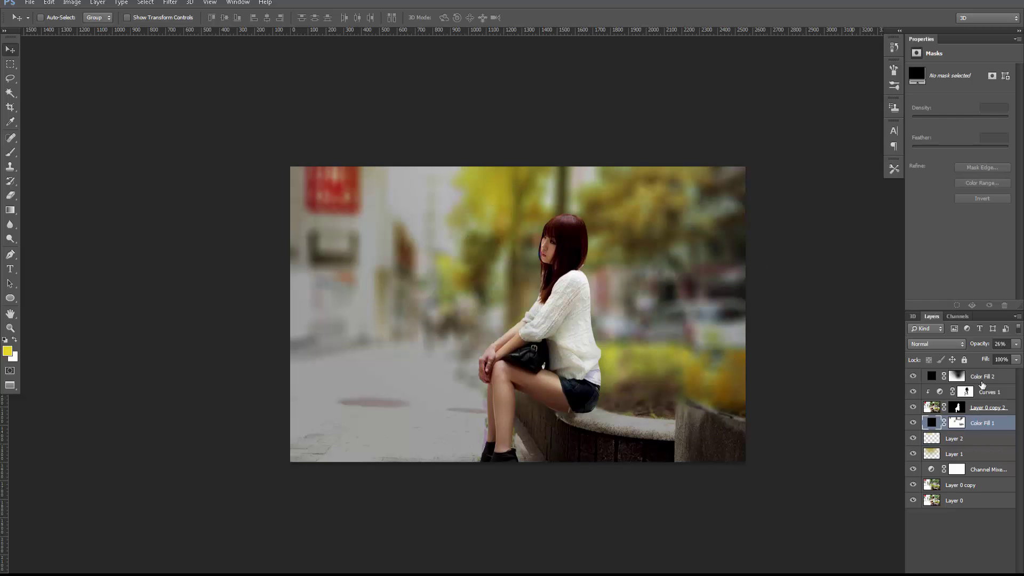
left_click_drag(955, 440, 960, 373)
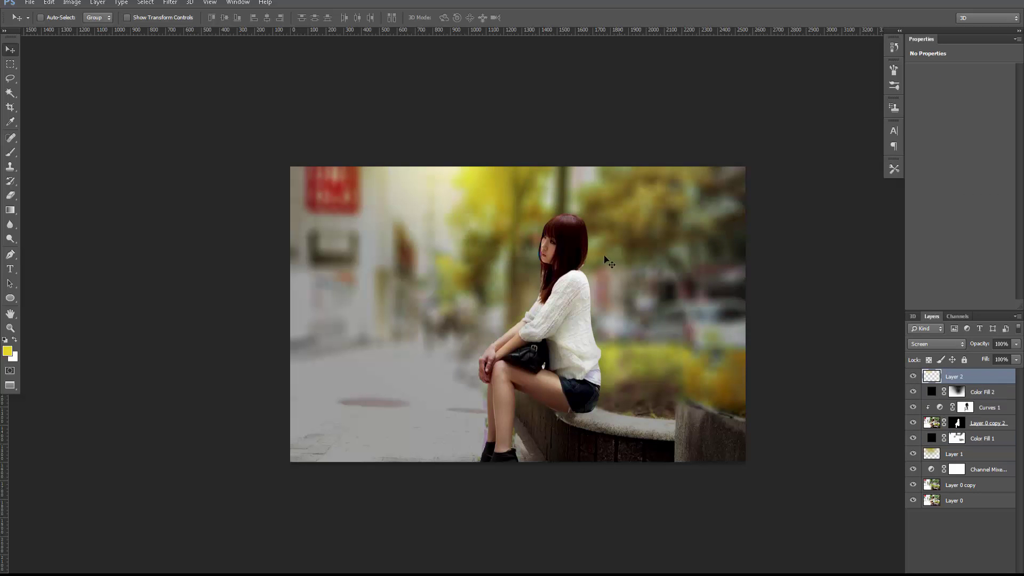
Scale Layer 2's glow to about 138% over the treetops behind her head, then add Layer 3
left_click_drag(507, 216, 582, 221)
key("ctrl+plus")
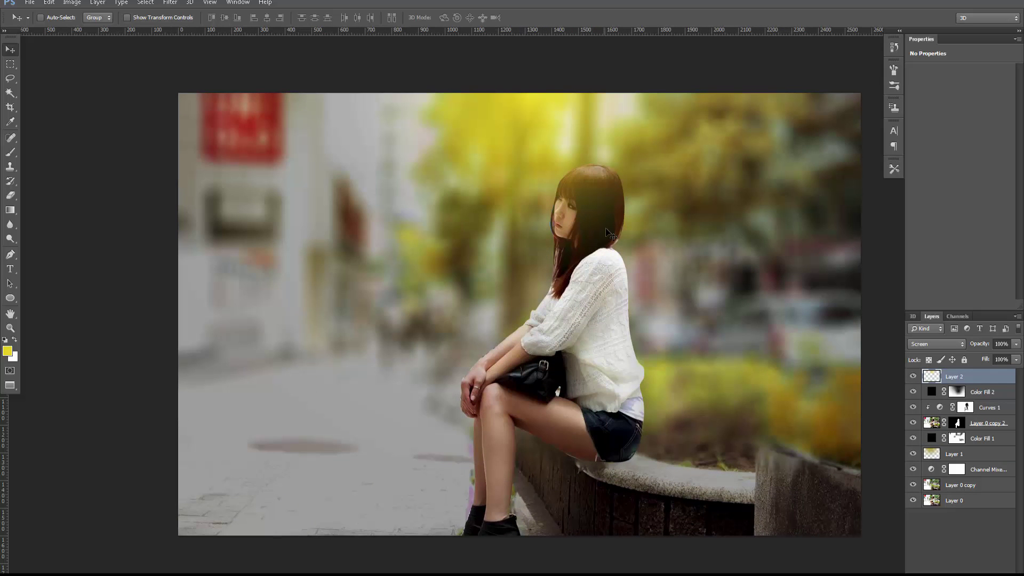
key("ctrl+t")
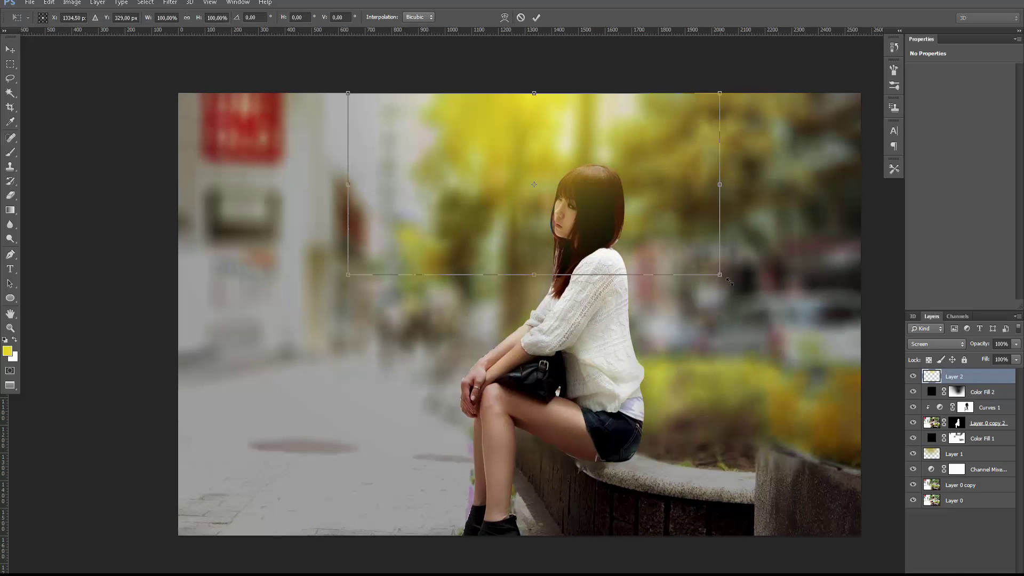
left_click_drag(729, 281, 768, 294)
mouse_move(627, 236)
left_mouse_down()
mouse_move(632, 254)
mouse_move(650, 253)
mouse_move(650, 242)
left_mouse_up()
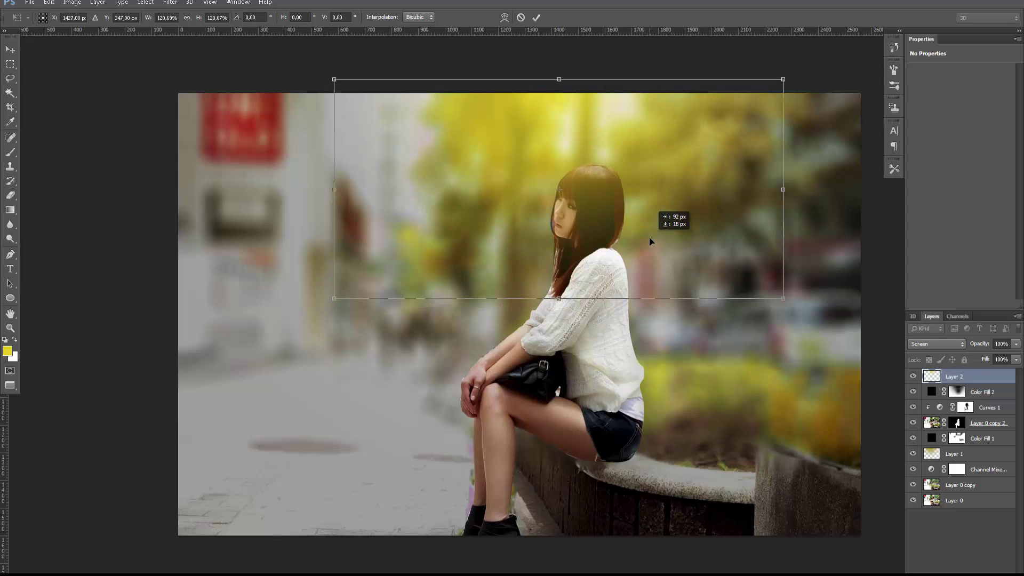
left_click_drag(783, 300, 817, 304)
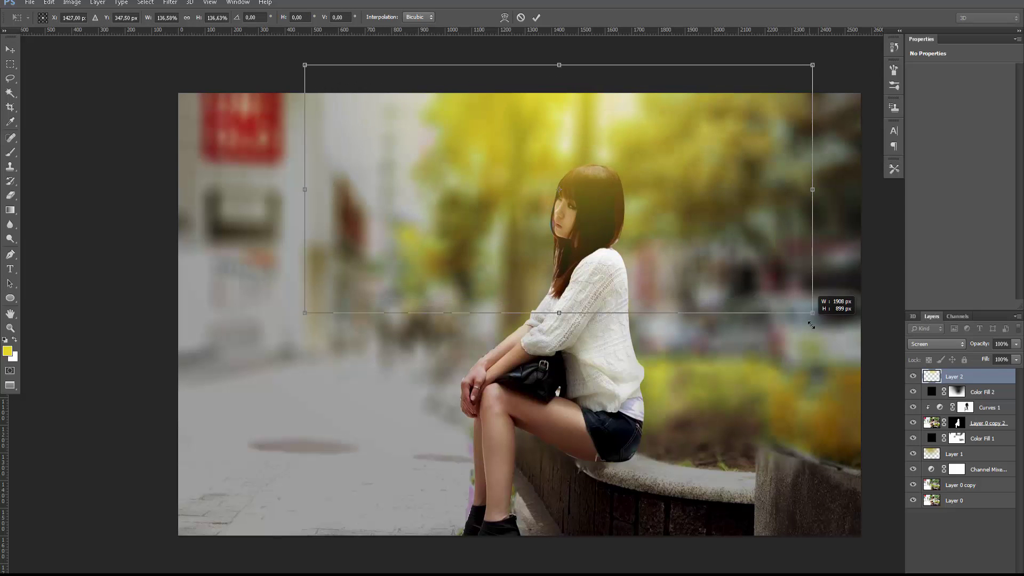
left_click_drag(665, 276, 665, 265)
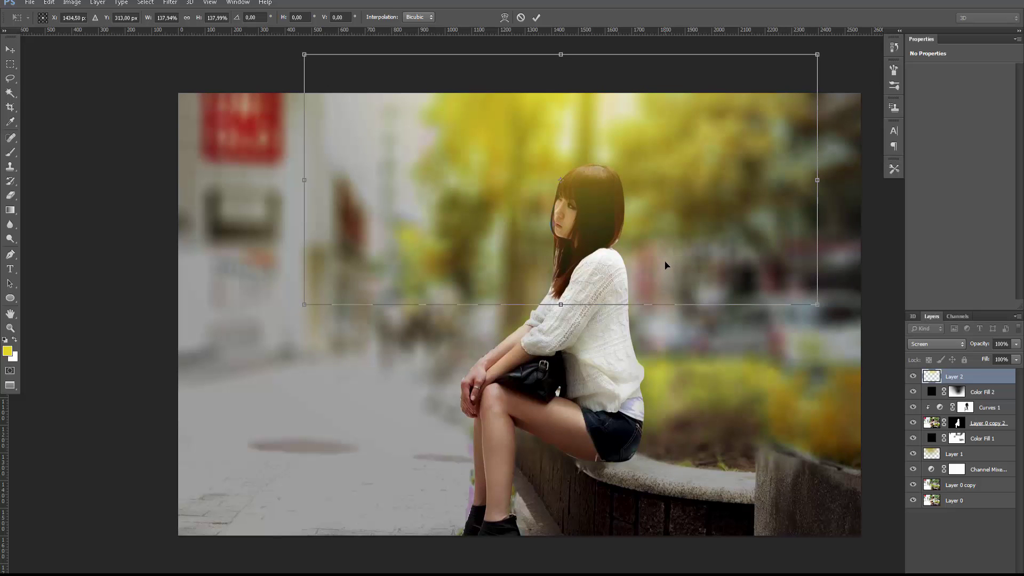
key("Return")
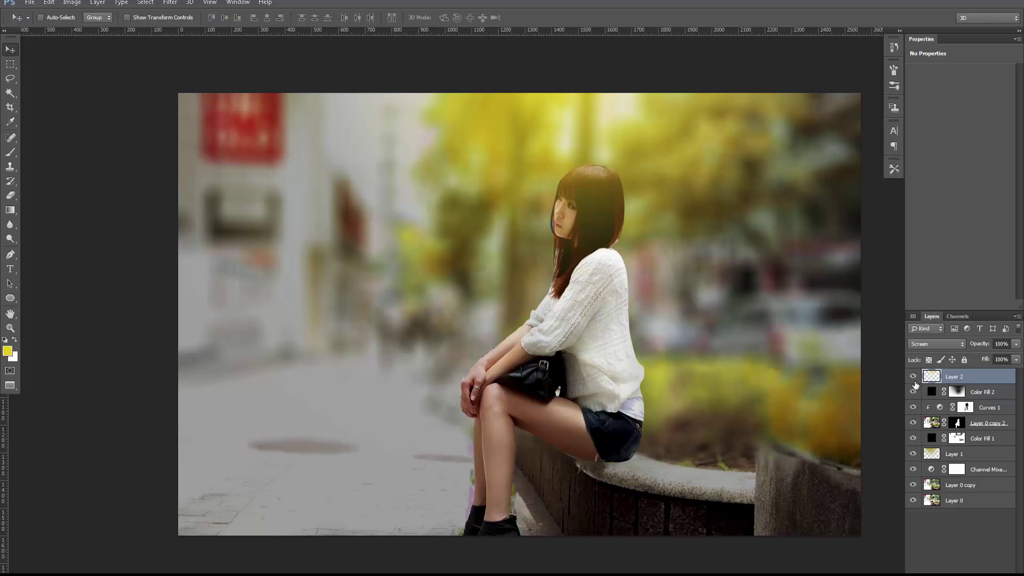
left_click(913, 376)
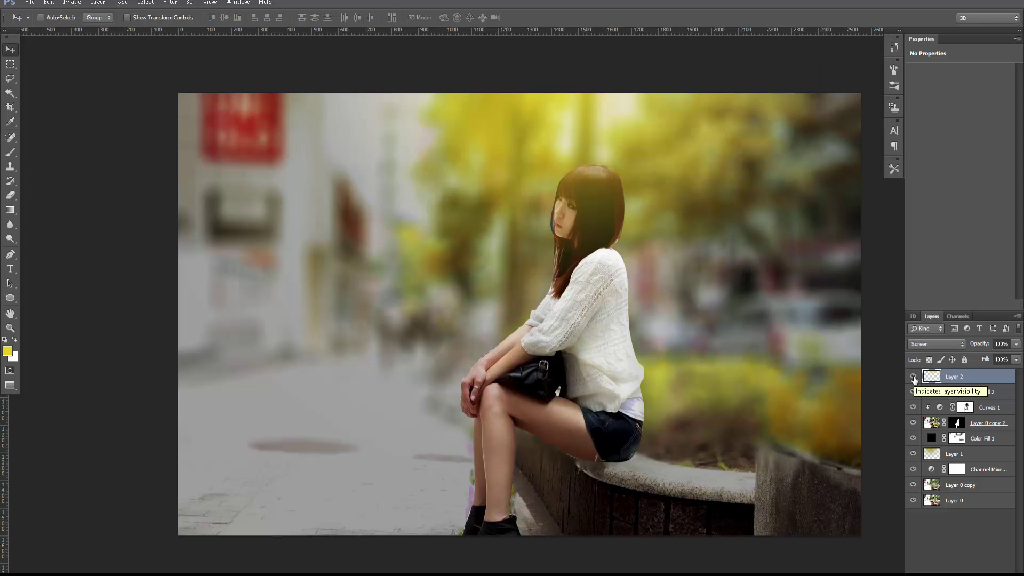
left_click_drag(687, 281, 690, 246)
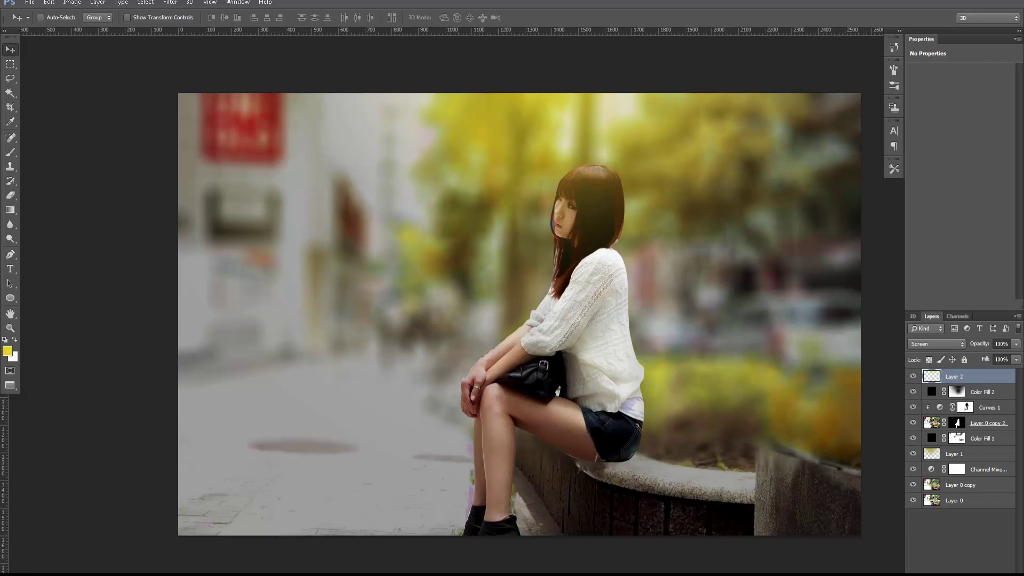
key("ctrl+shift+alt+n")
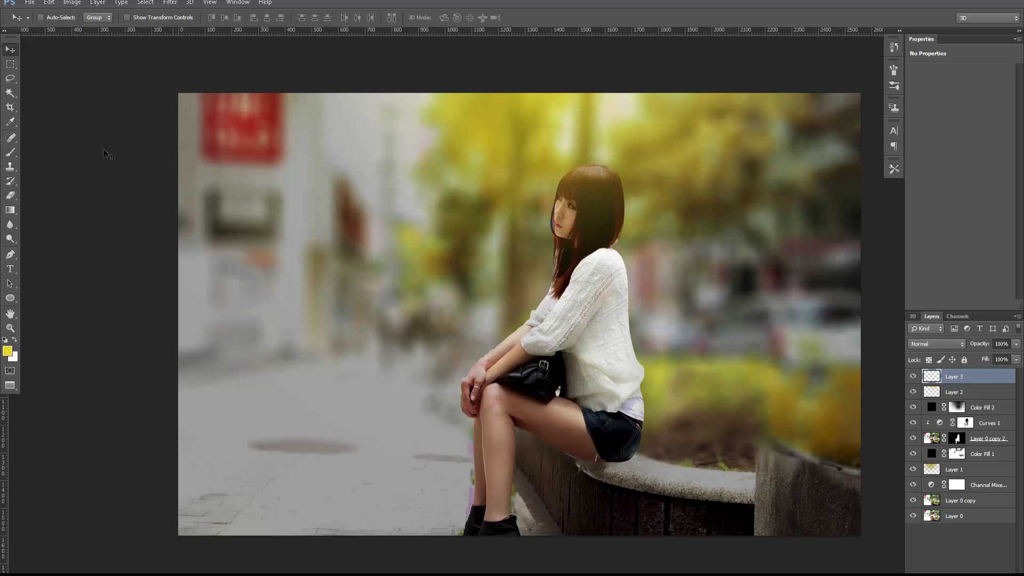
Draw a yellow gradient on Layer 3 and stretch it wider and flatter over the lower-left pavement
left_click(11, 209)
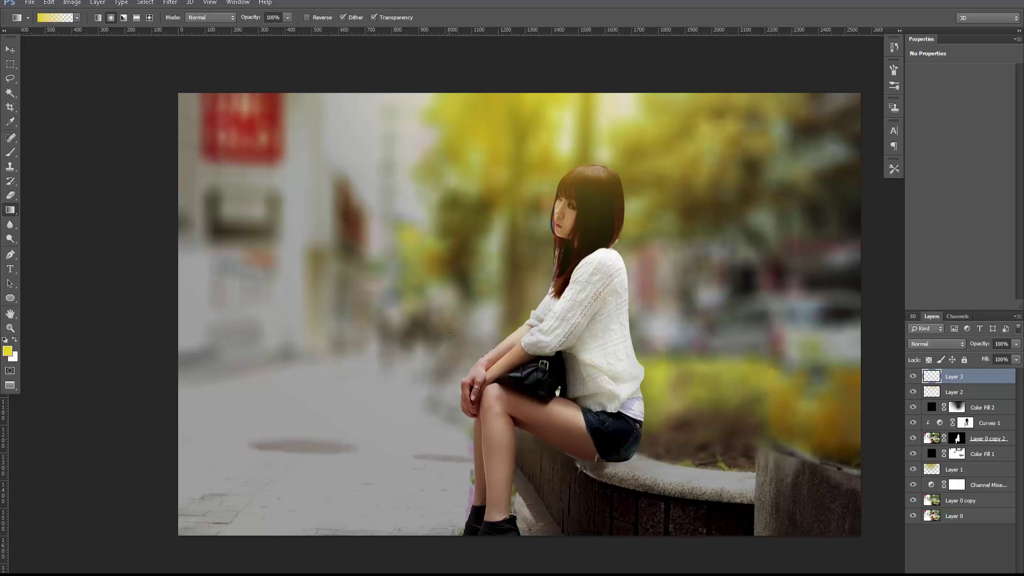
left_click_drag(490, 385, 562, 430)
key("v")
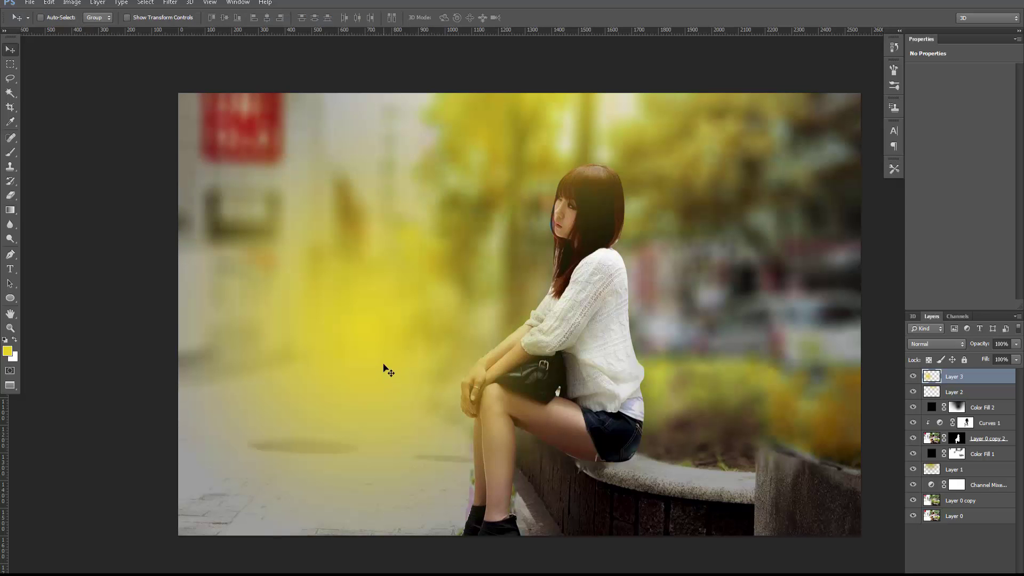
left_click_drag(383, 367, 449, 380)
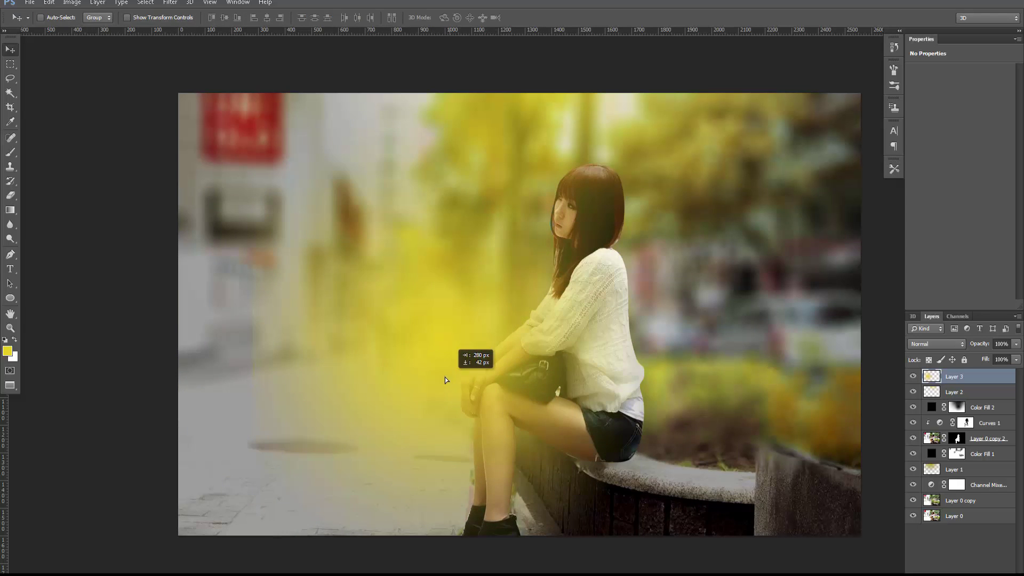
left_click_drag(447, 379, 371, 376)
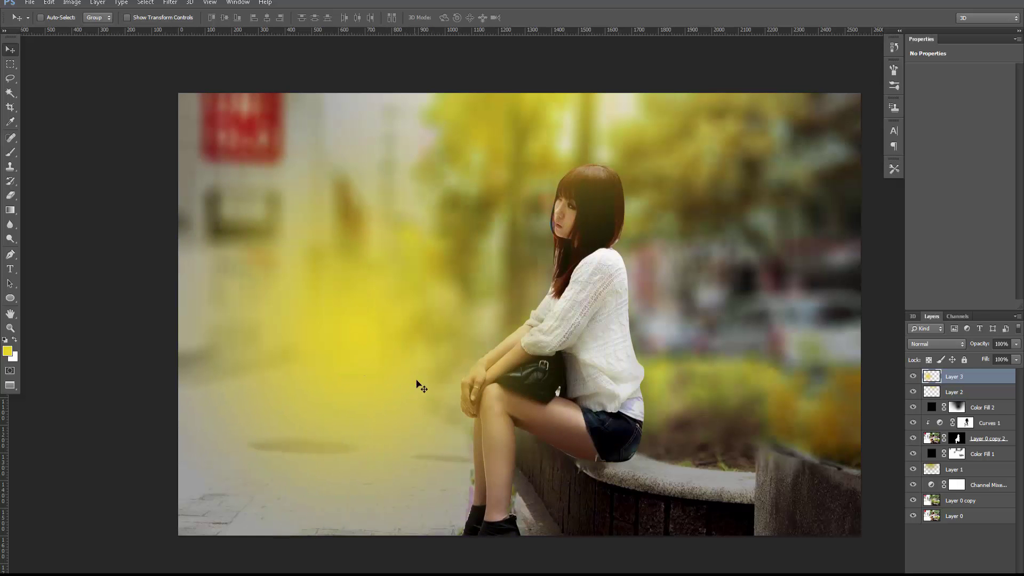
key("ctrl+t")
left_click_drag(587, 318, 658, 320)
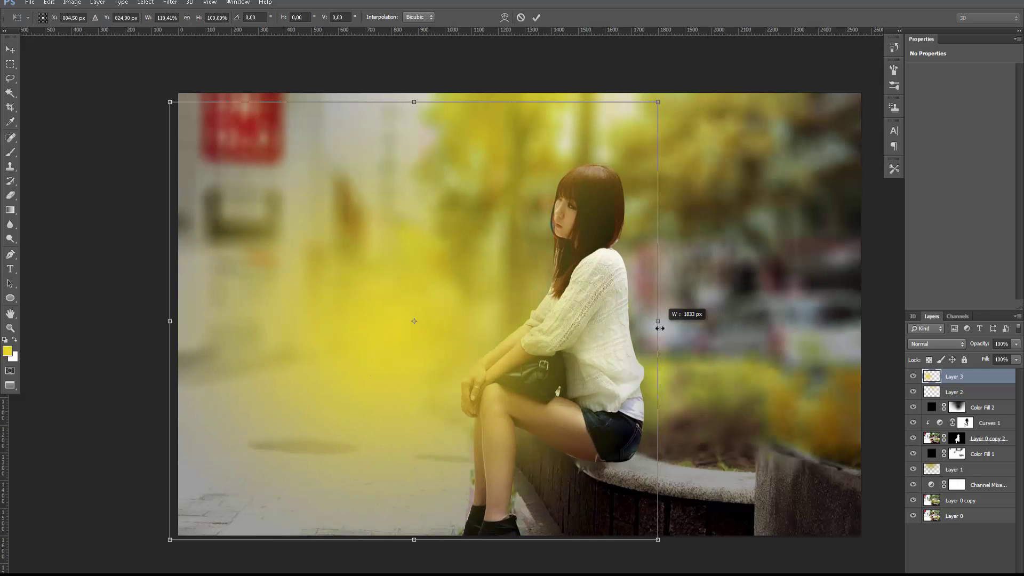
left_click_drag(415, 103, 415, 198)
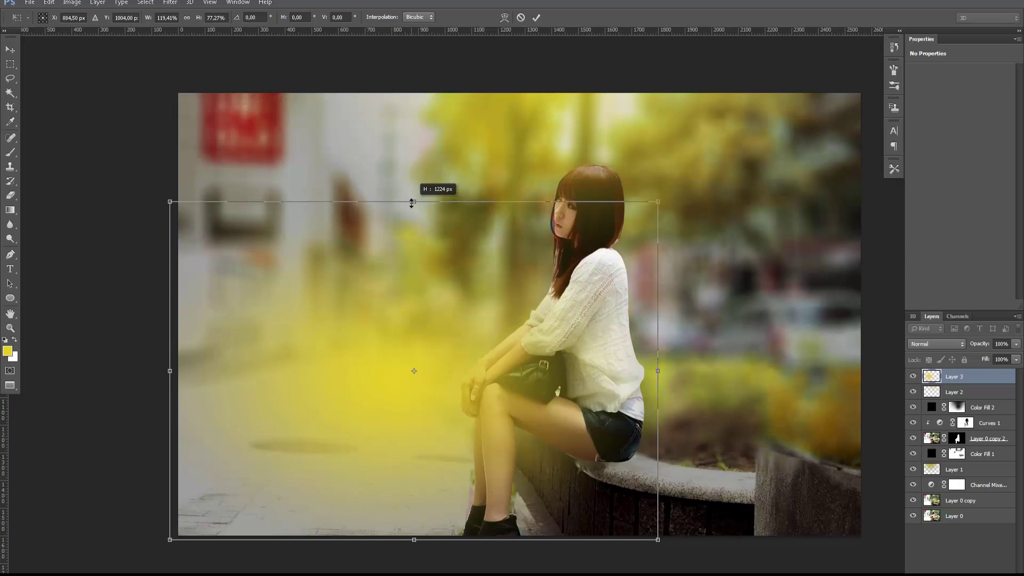
left_click_drag(502, 316, 519, 325)
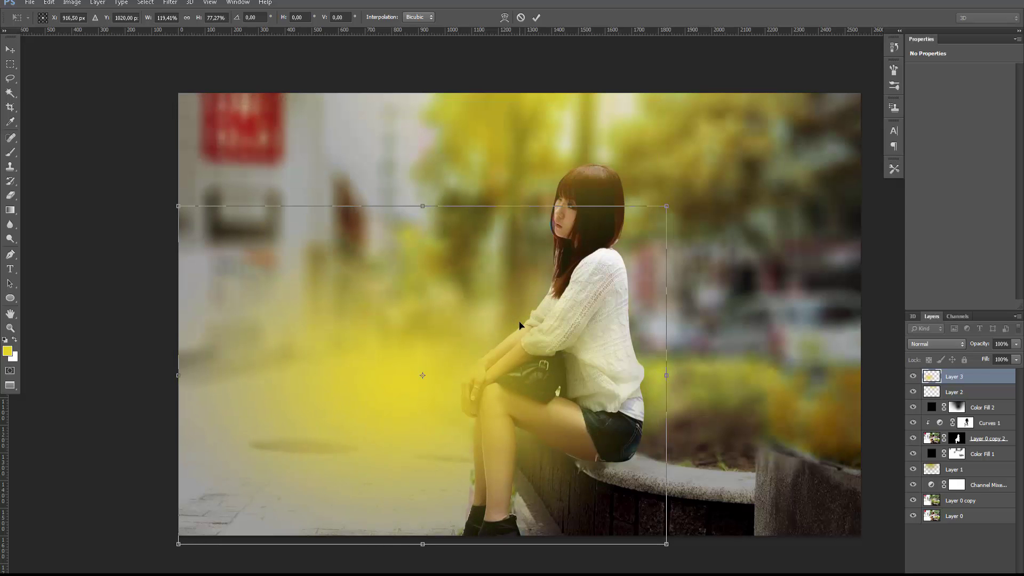
key("Return")
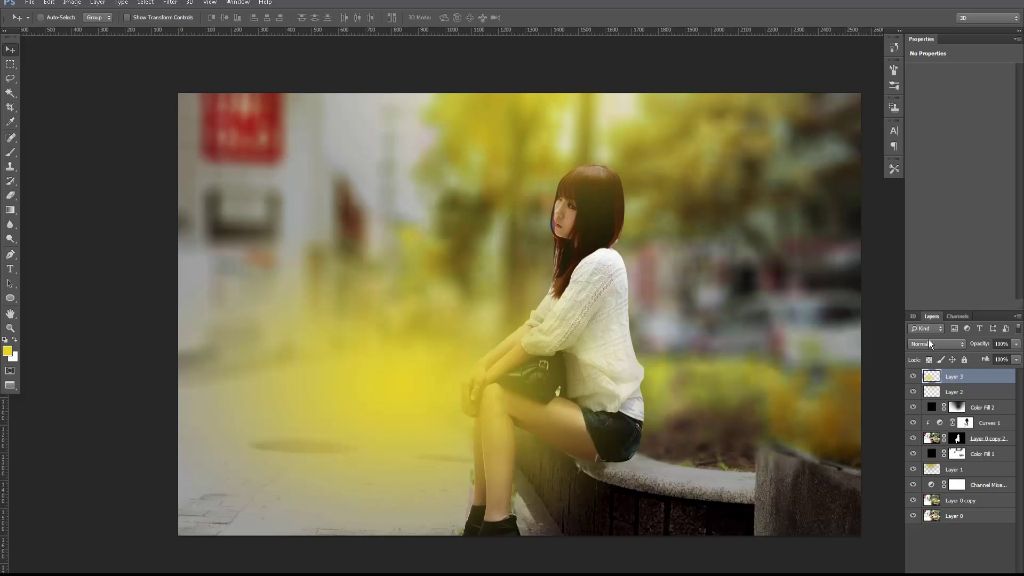
Blend the Layer 3 glow as Soft Light, nudge it into place, and lower opacity to 51%
left_click(930, 346)
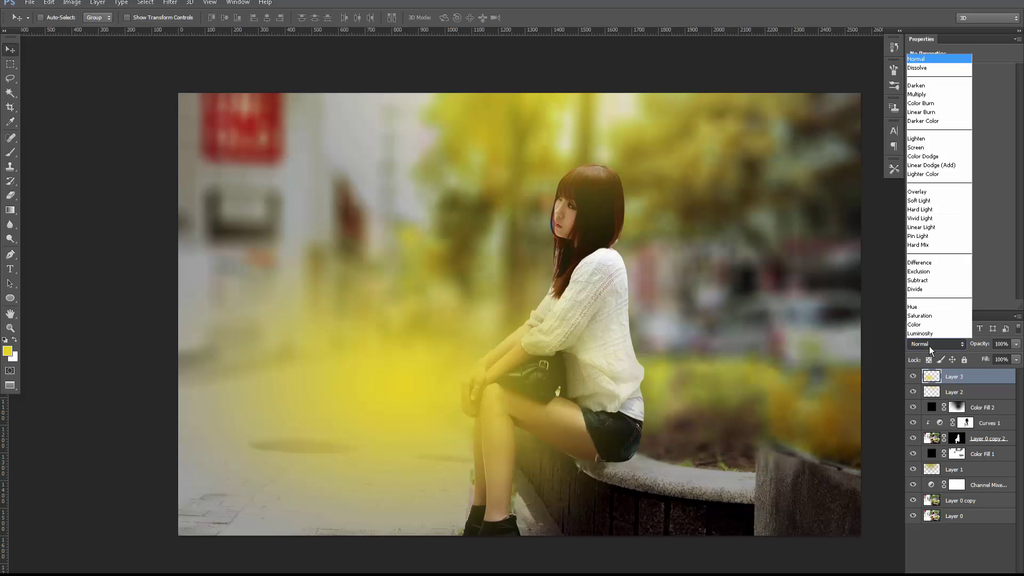
left_click(915, 203)
left_click_drag(501, 370, 500, 378)
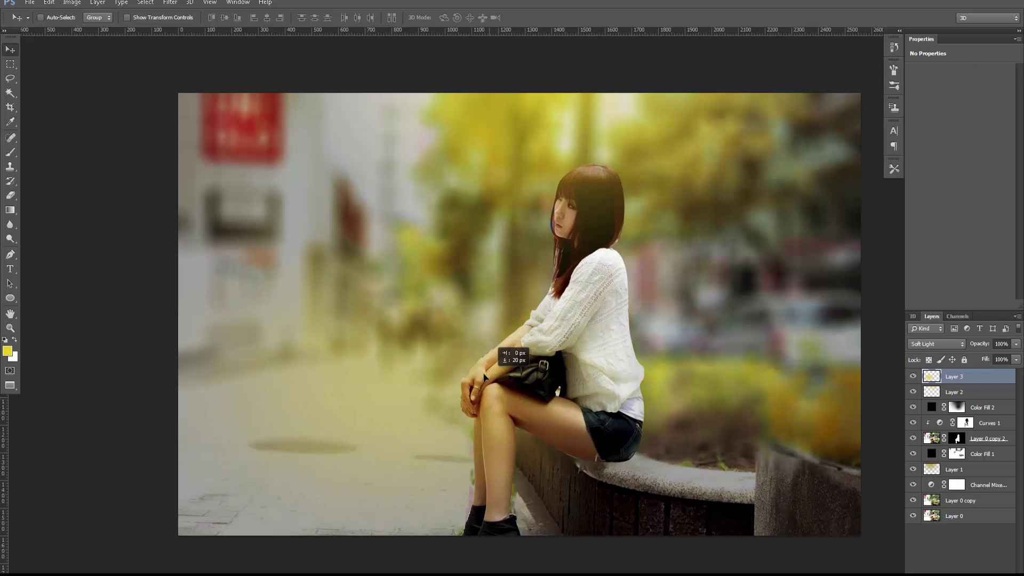
left_click_drag(500, 377, 490, 372)
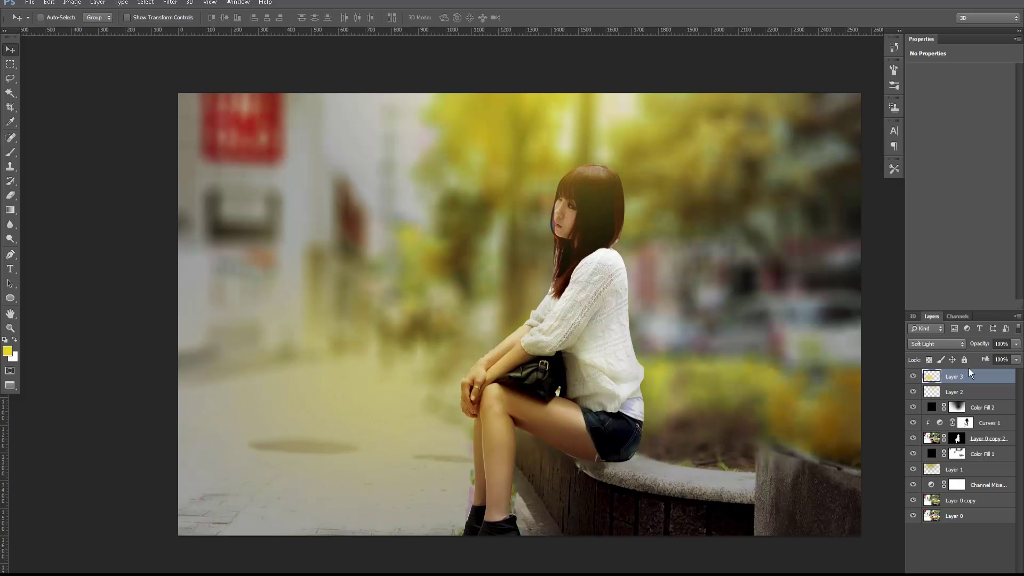
left_click(1016, 360)
left_click_drag(988, 356, 987, 355)
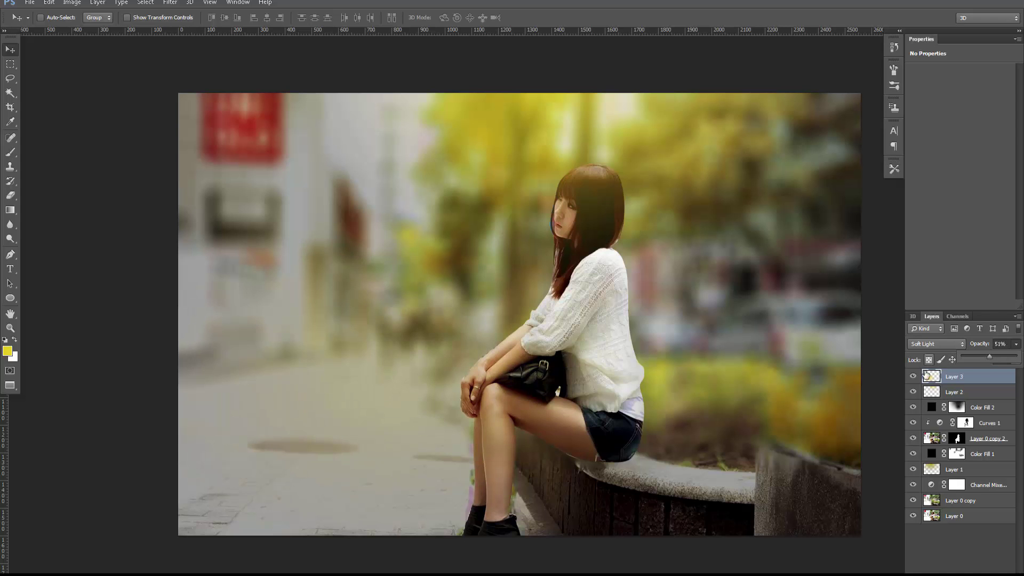
left_click(912, 377)
left_click(913, 378)
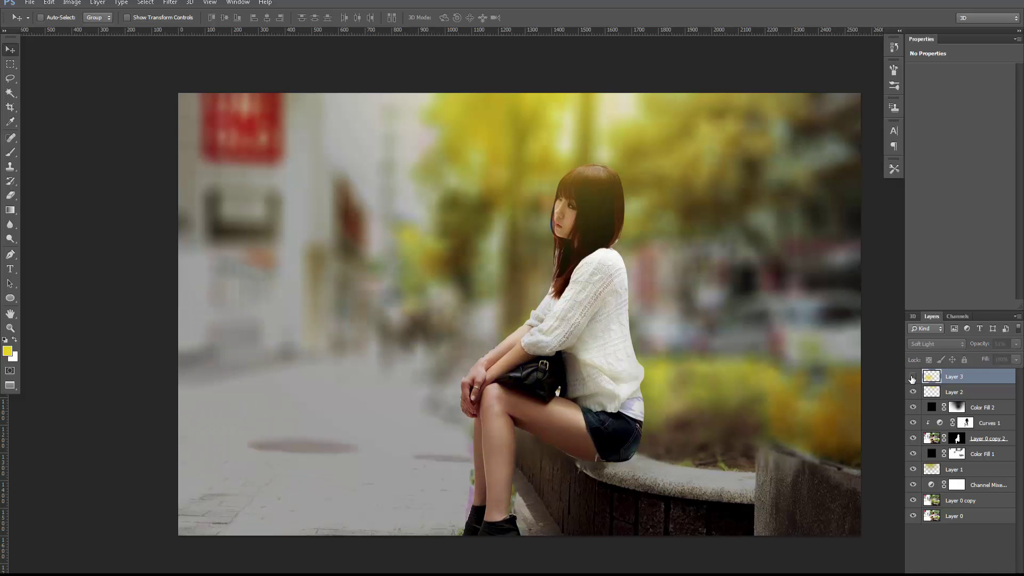
Add yellow gradient washes on Layer 3 over the upper right, left background and planter by her legs
left_click(10, 211)
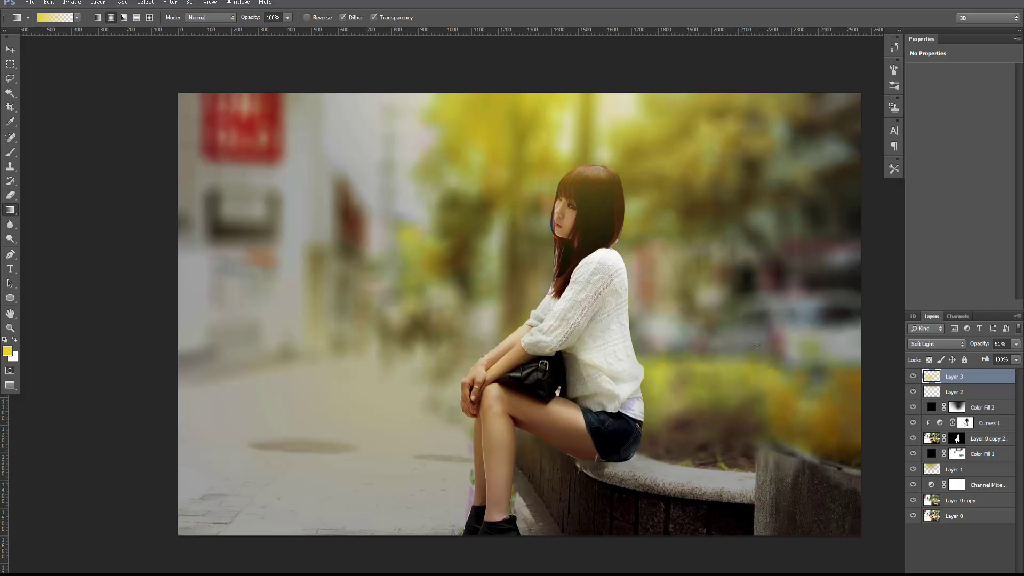
left_click_drag(795, 272, 854, 372)
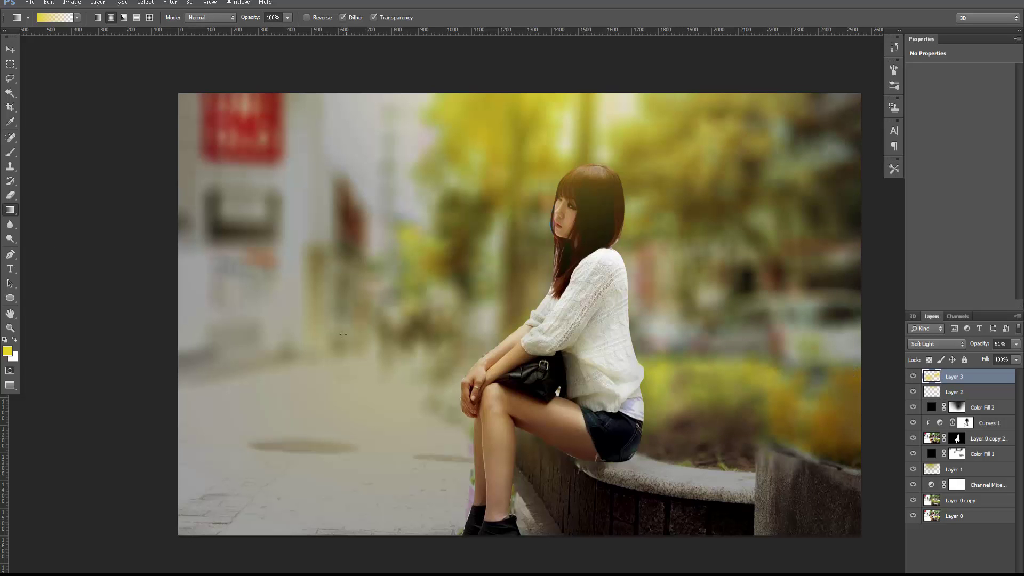
left_click_drag(375, 153, 316, 192)
left_click_drag(241, 291, 240, 409)
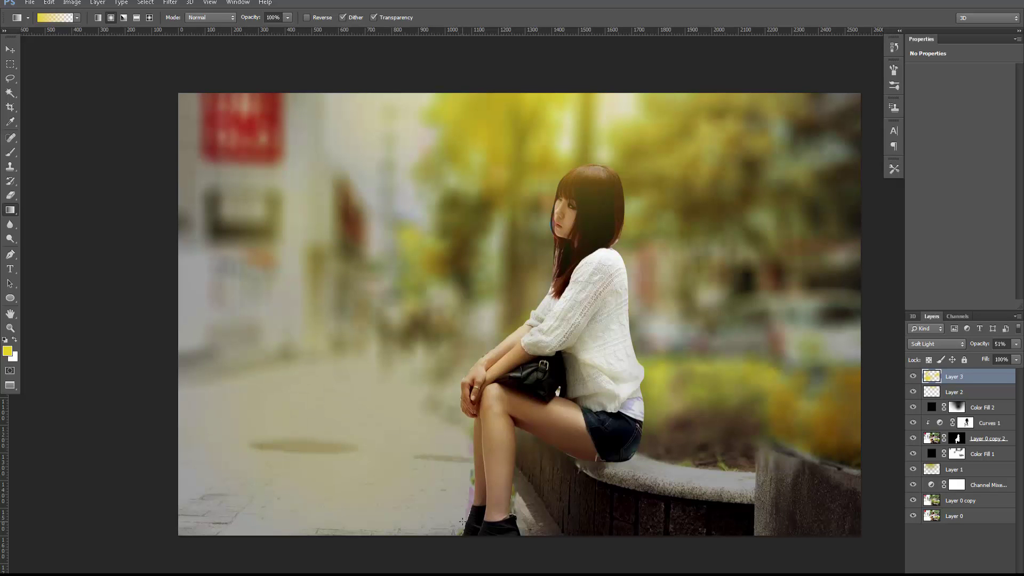
left_click_drag(668, 516, 667, 530)
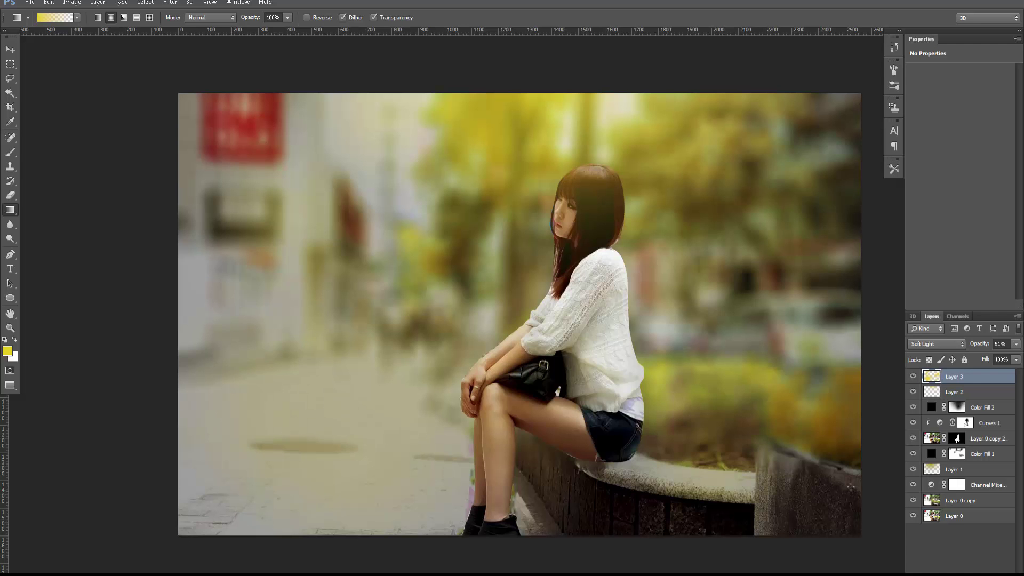
left_click_drag(539, 485, 606, 535)
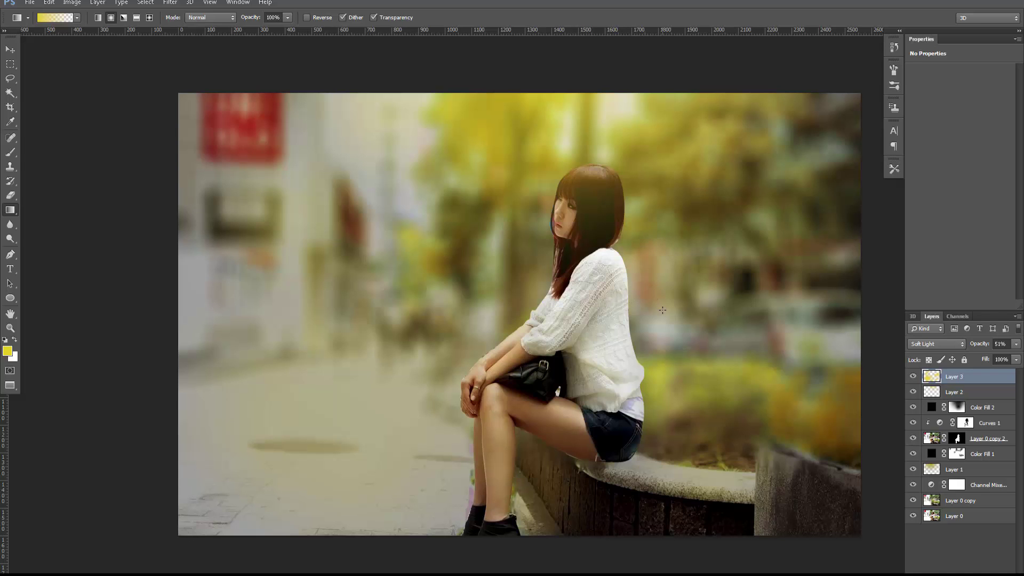
left_click_drag(672, 340, 704, 374)
Add a Curves 2 layer with two curve points, raising the upper one to brighten midtones
left_click(954, 572)
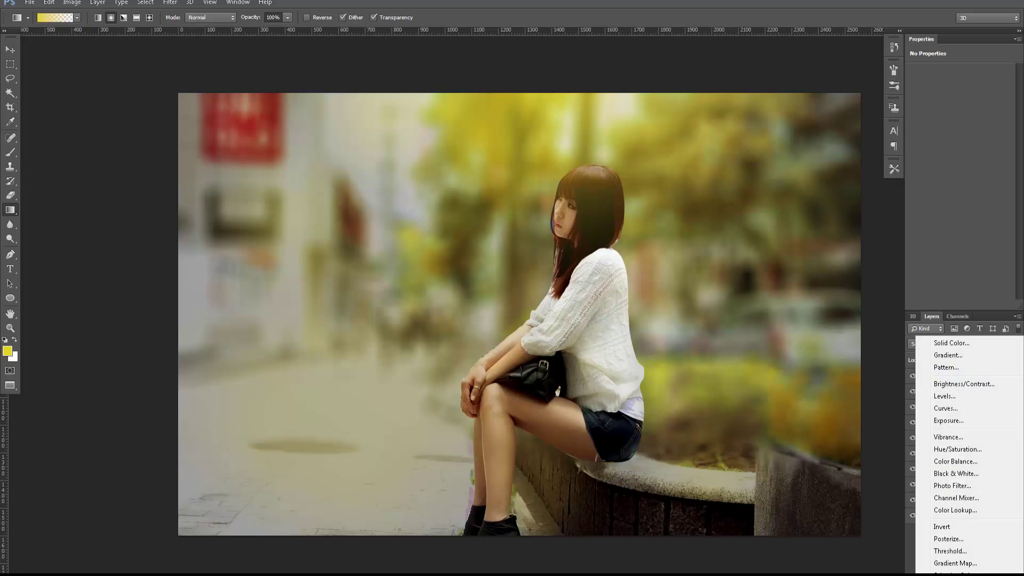
left_click(954, 410)
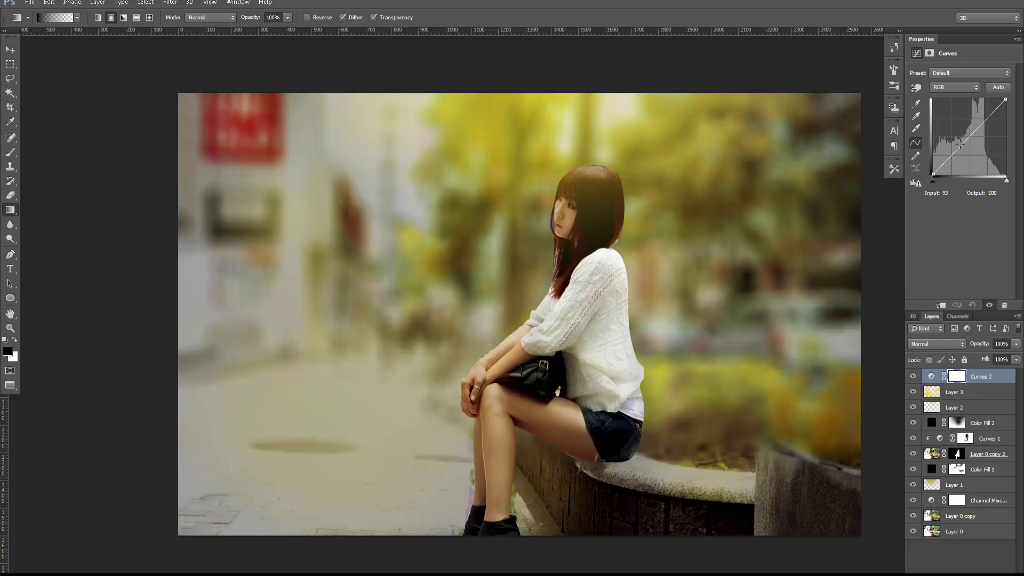
left_click(960, 144)
left_click(978, 133)
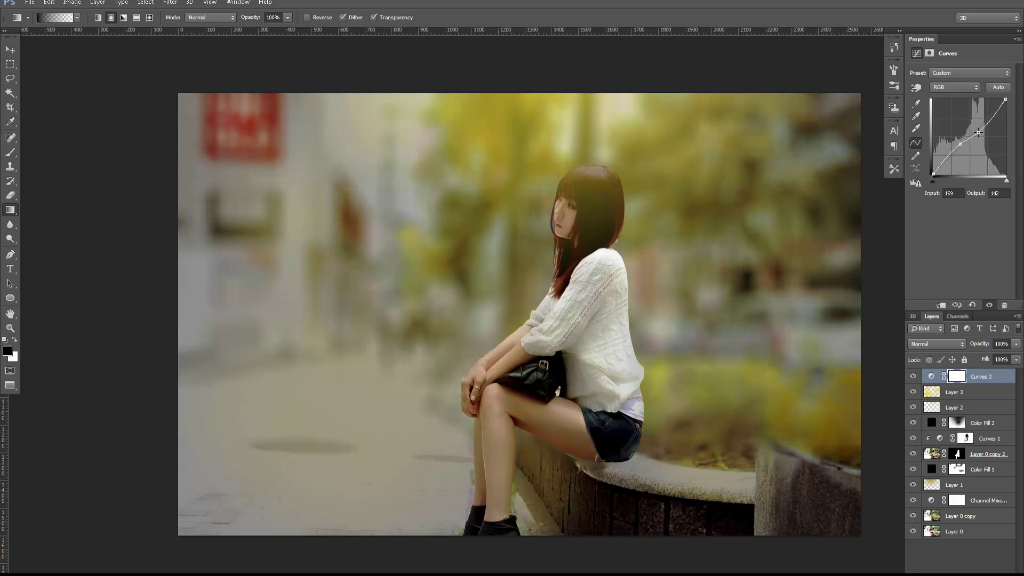
left_click_drag(978, 132, 974, 128)
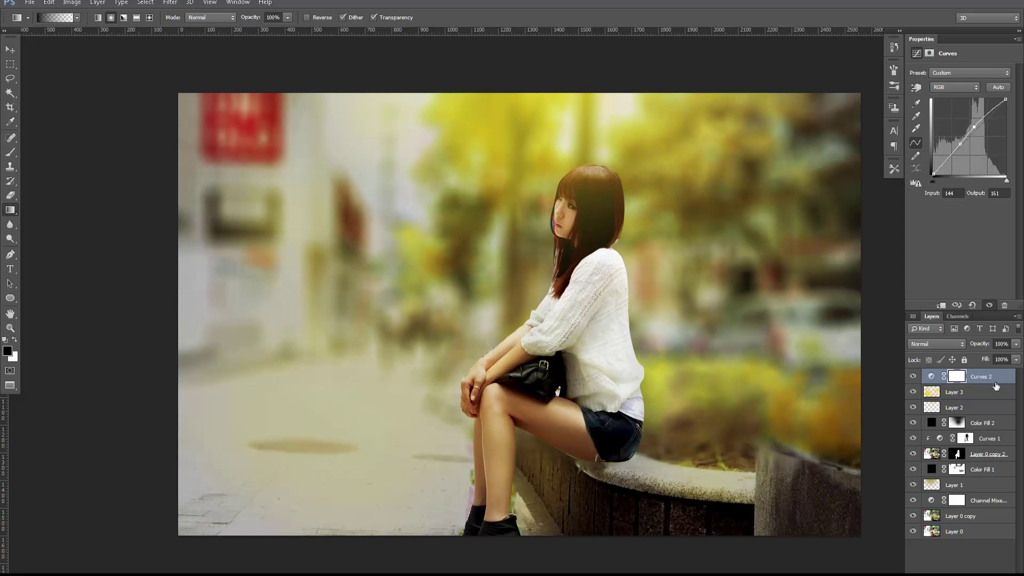
left_click(957, 377)
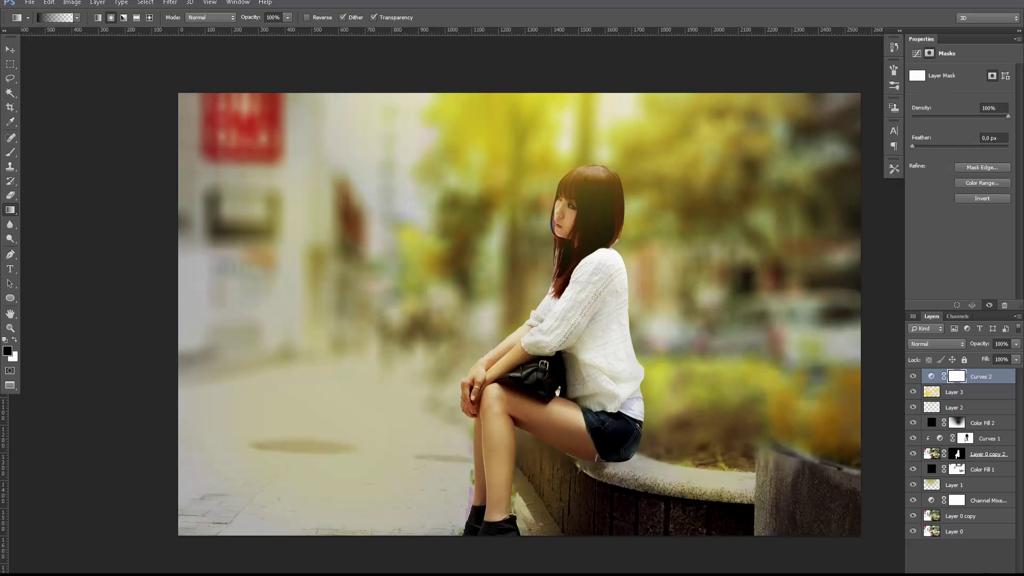
left_click(959, 574)
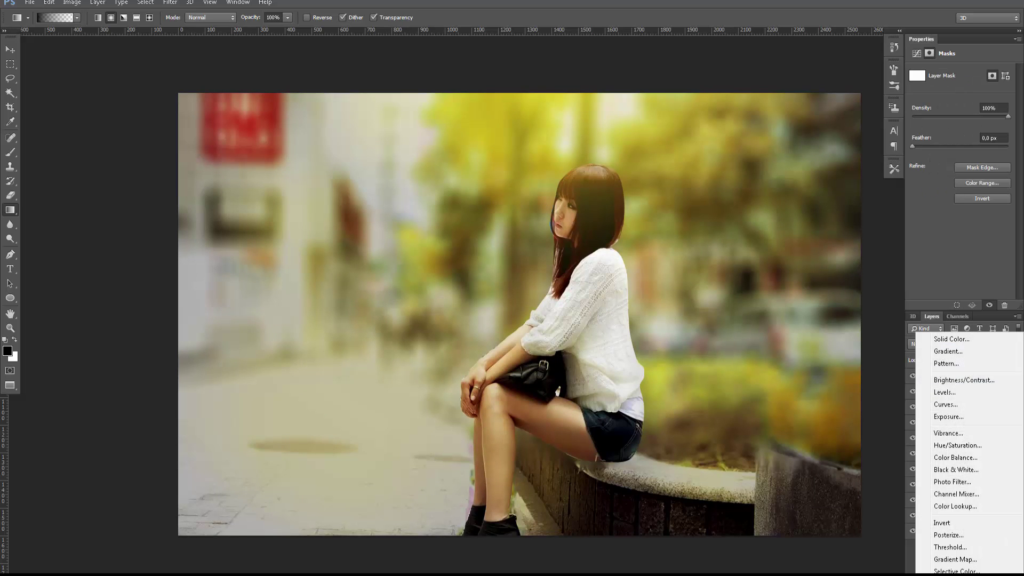
Add a Levels adjustment layer and set its output black level to 0
left_click(950, 393)
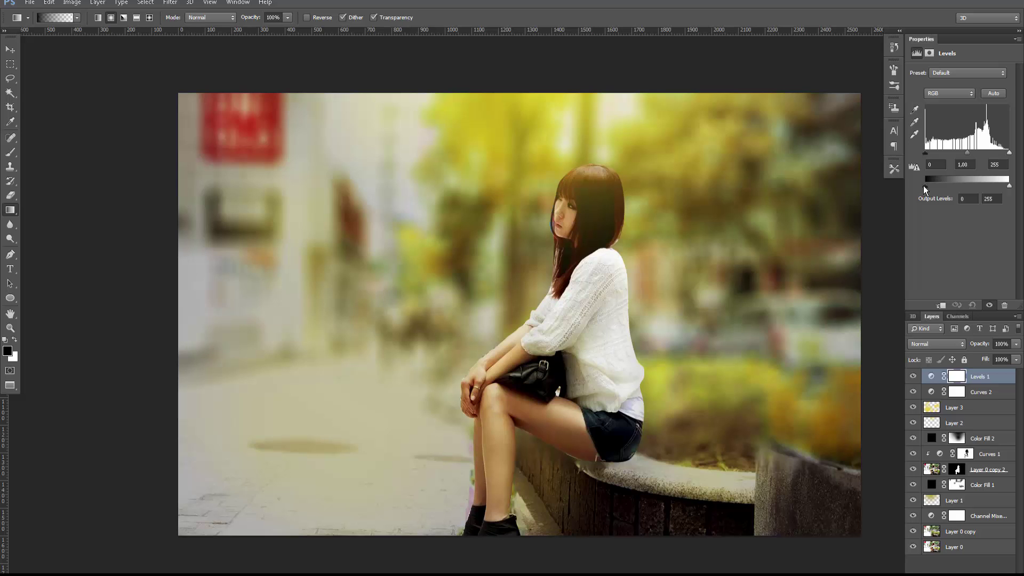
left_click_drag(927, 188, 918, 187)
left_click(943, 69)
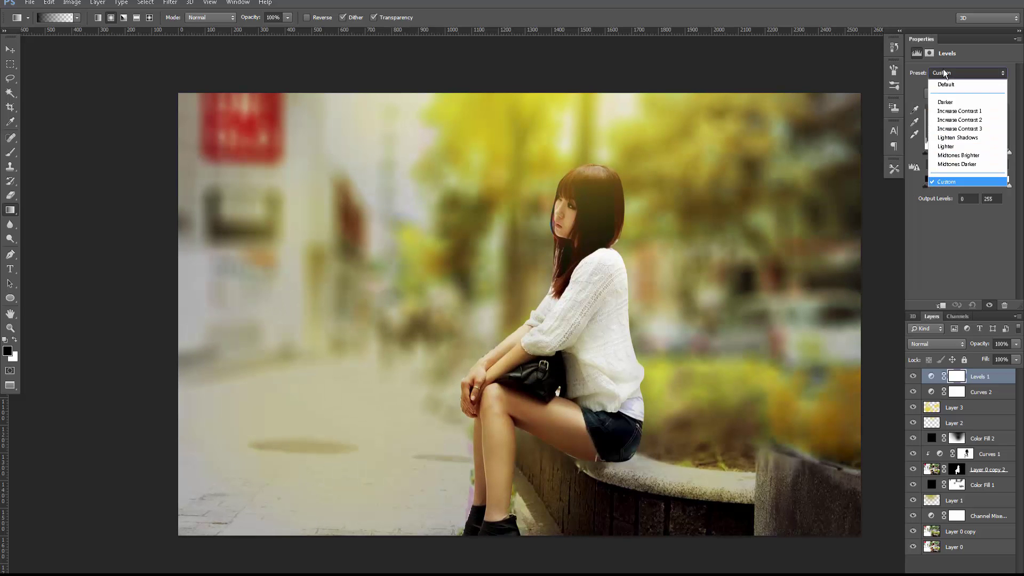
left_click(944, 75)
Darken the Levels Green midtones to 0.89 and Blue midtones to 0.81
left_click(946, 94)
left_click(937, 123)
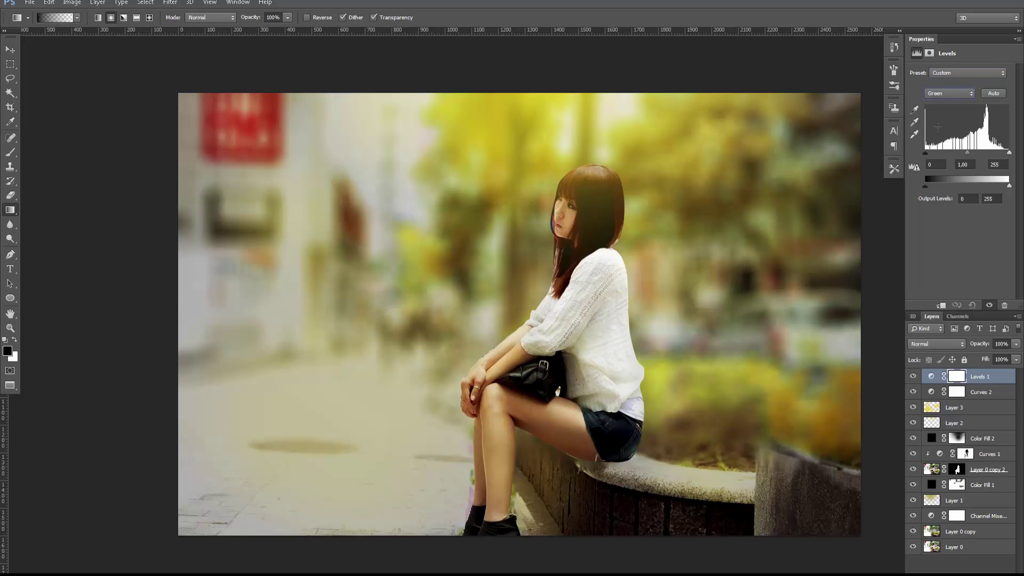
left_click_drag(968, 154, 971, 154)
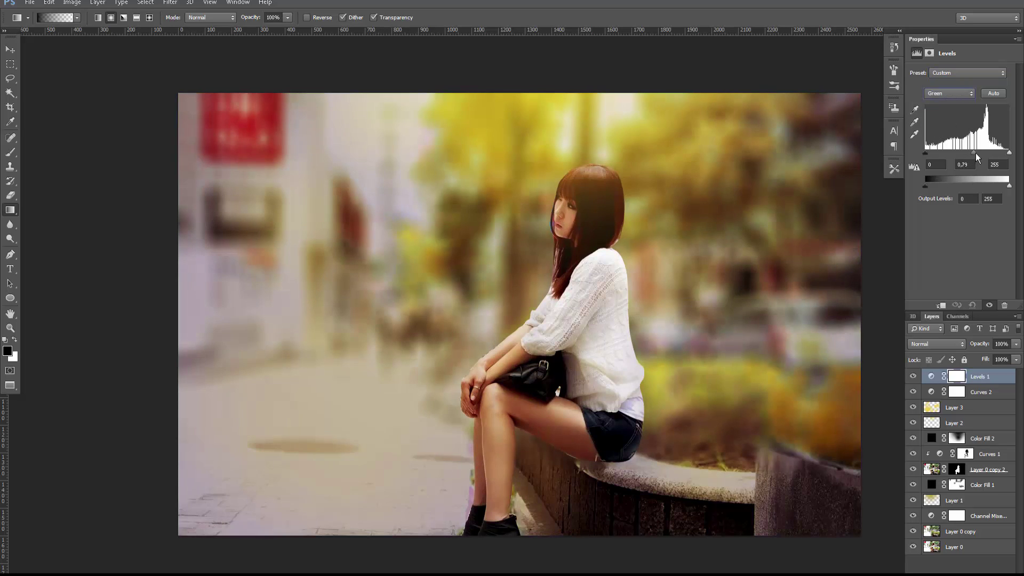
left_click(953, 96)
left_click(944, 135)
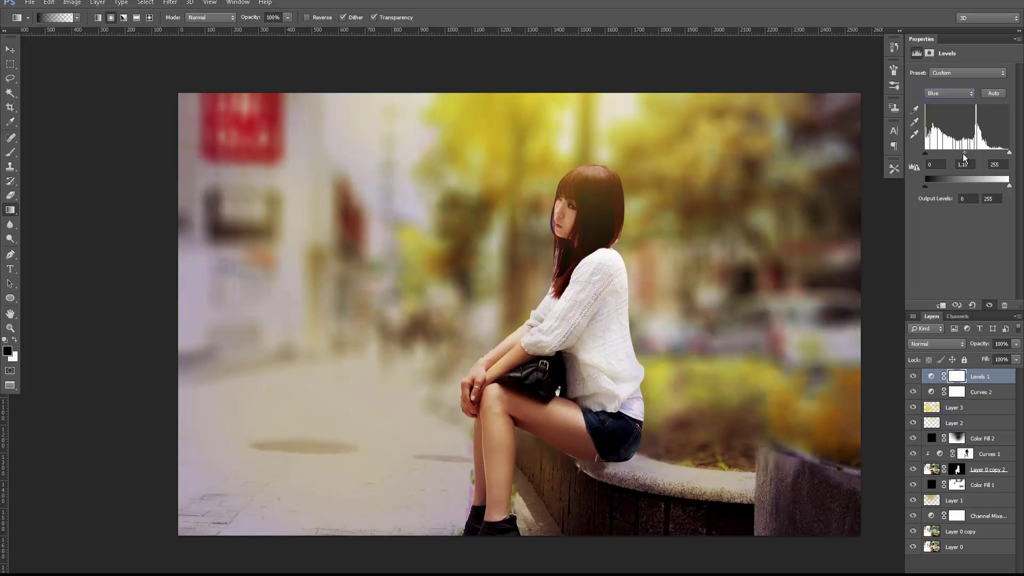
left_click_drag(964, 157, 974, 156)
Switch to the dodge/burn tool and reselect the Levels 1 layer after checking Curves 2
left_click(10, 238)
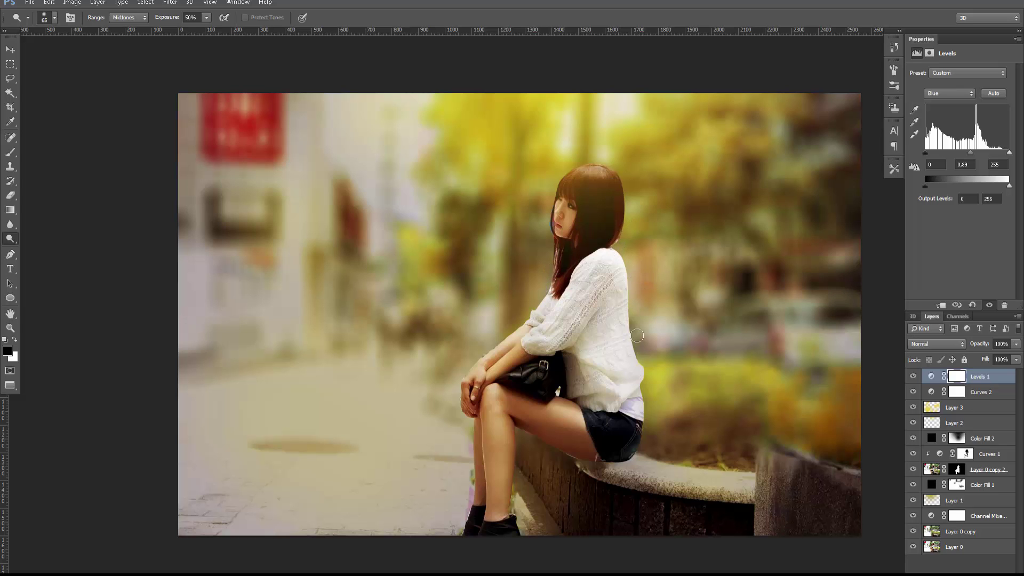
left_click(984, 395)
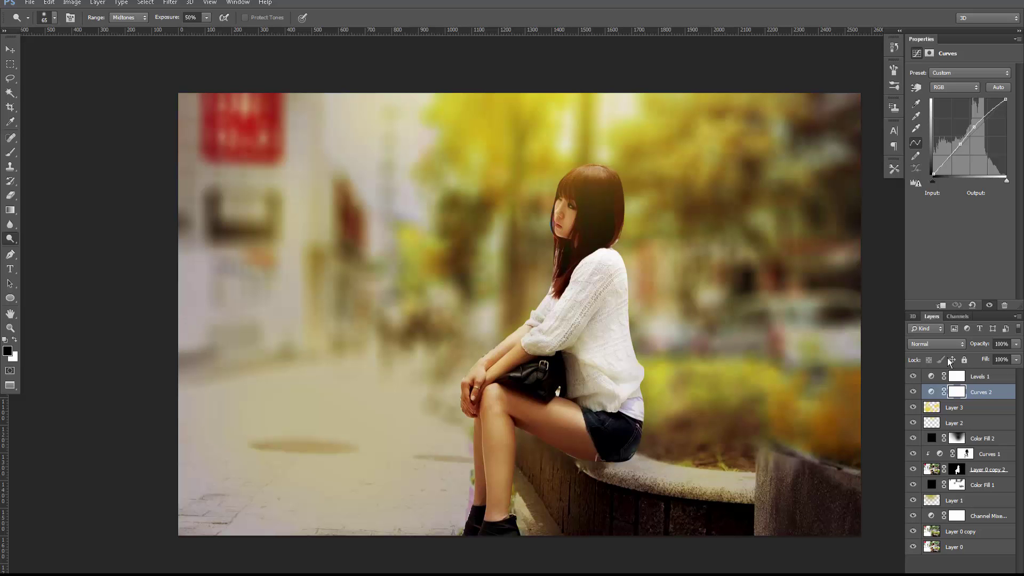
left_click(976, 378)
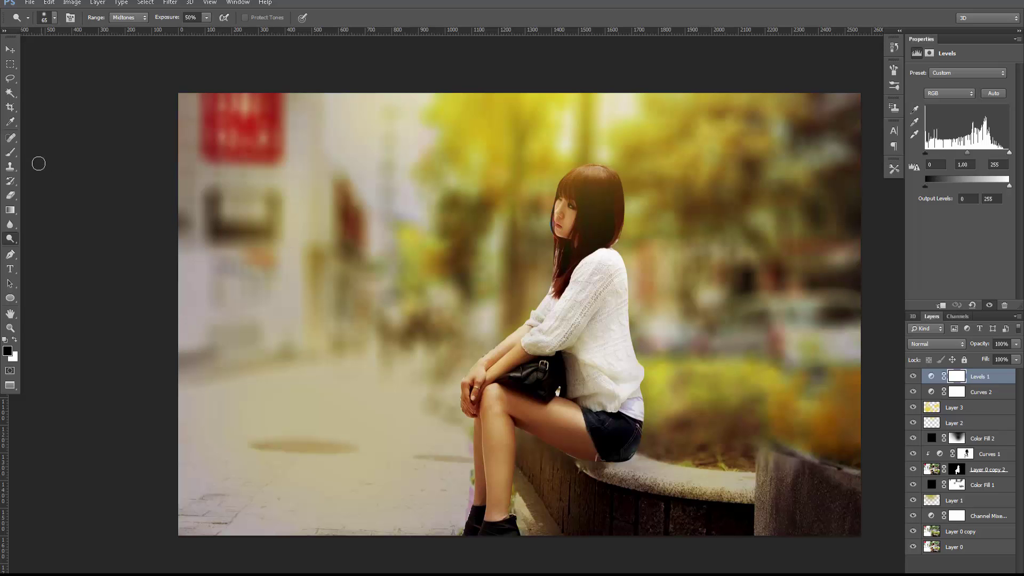
Paint the Levels 1 mask at about 44% brush opacity to remove the tint from face and arm
left_click(7, 154)
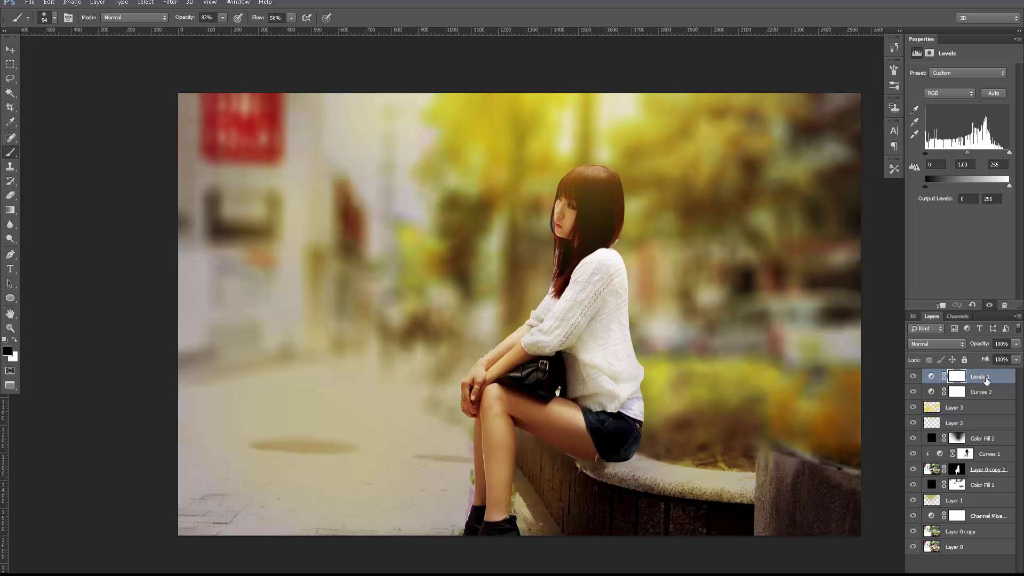
left_click(956, 378)
left_click(956, 378)
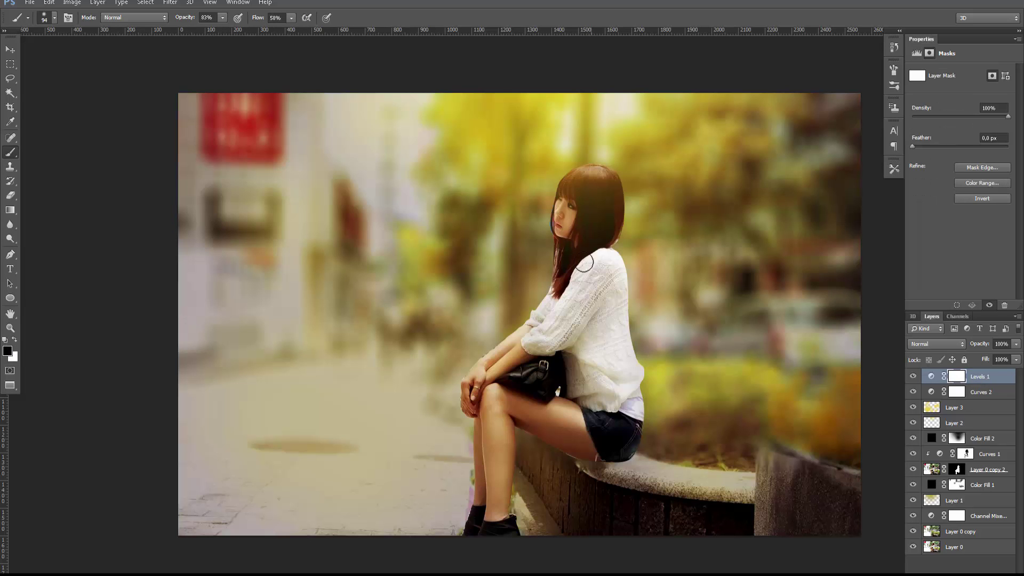
left_click(223, 18)
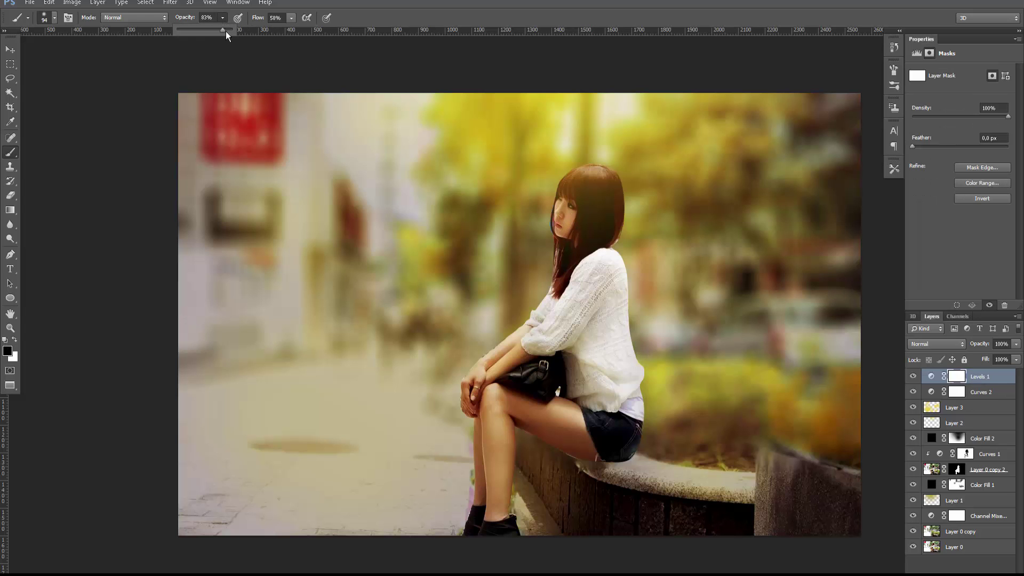
left_click_drag(216, 34, 202, 33)
left_click_drag(558, 232, 566, 202)
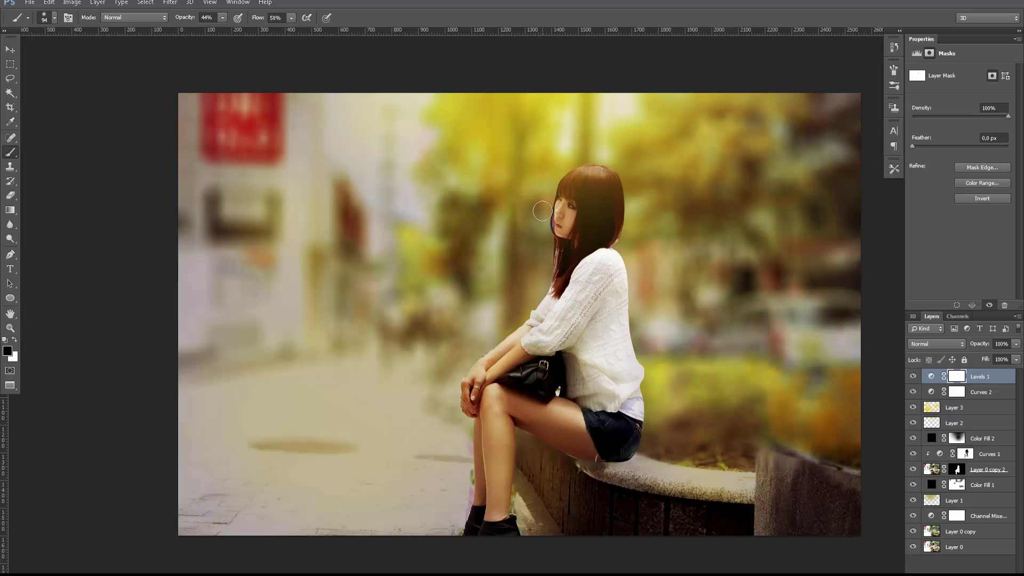
left_click_drag(575, 183, 562, 221)
Paint the Curves 2 mask over the woman's hair to remove the brightening there
left_click(961, 392)
left_click(960, 392)
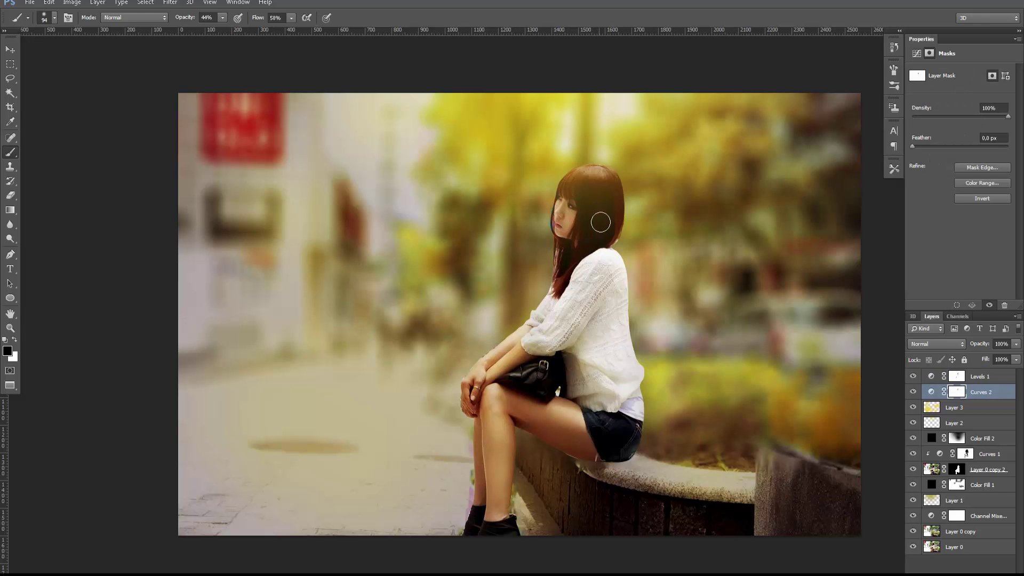
mouse_move(606, 210)
left_mouse_down()
mouse_move(584, 182)
mouse_move(565, 256)
mouse_move(566, 299)
mouse_move(600, 287)
left_mouse_up()
left_click(992, 376)
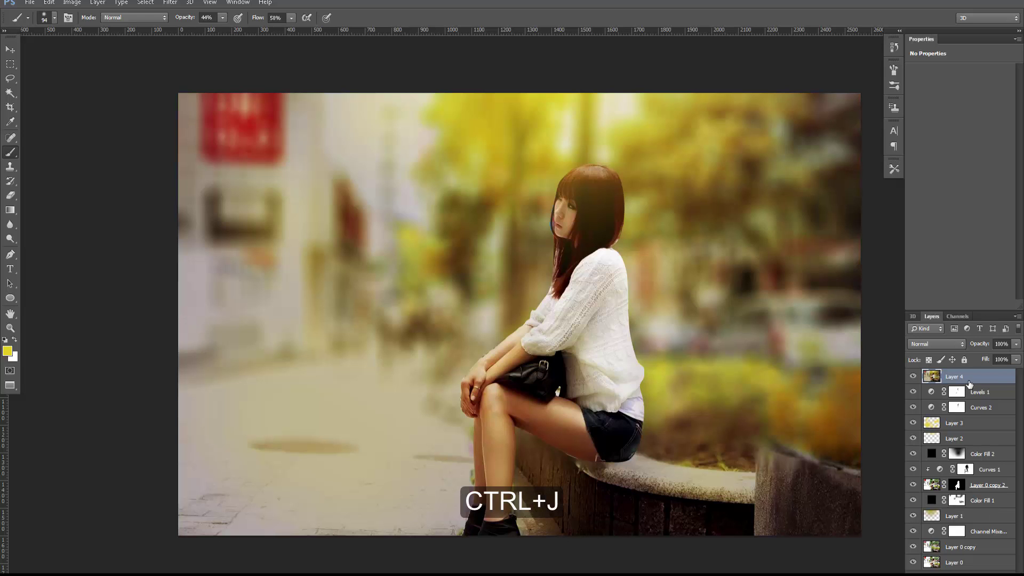
Duplicate Layer 4 and set the copy's blend mode to Soft Light
key("ctrl+j")
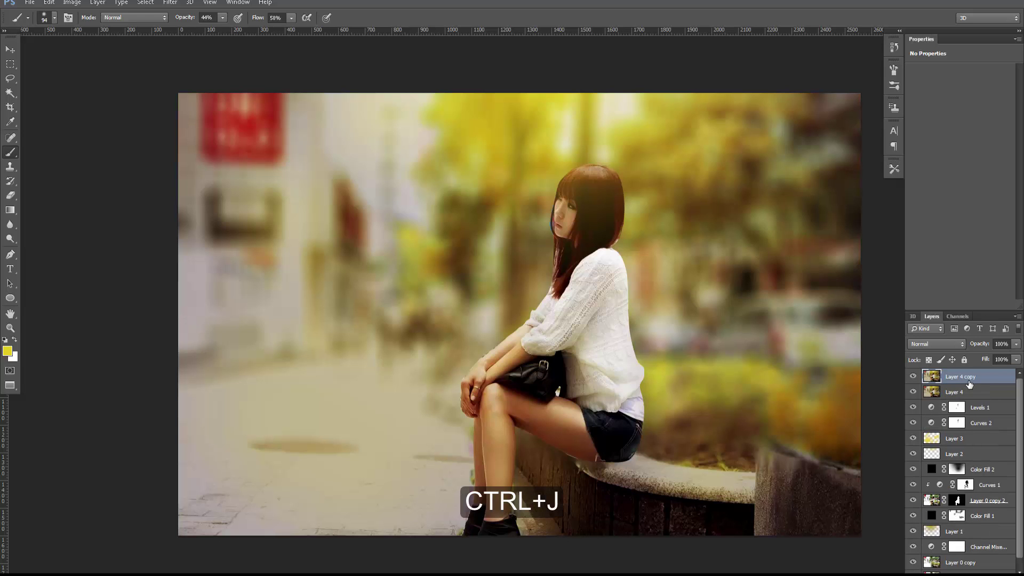
left_click(926, 345)
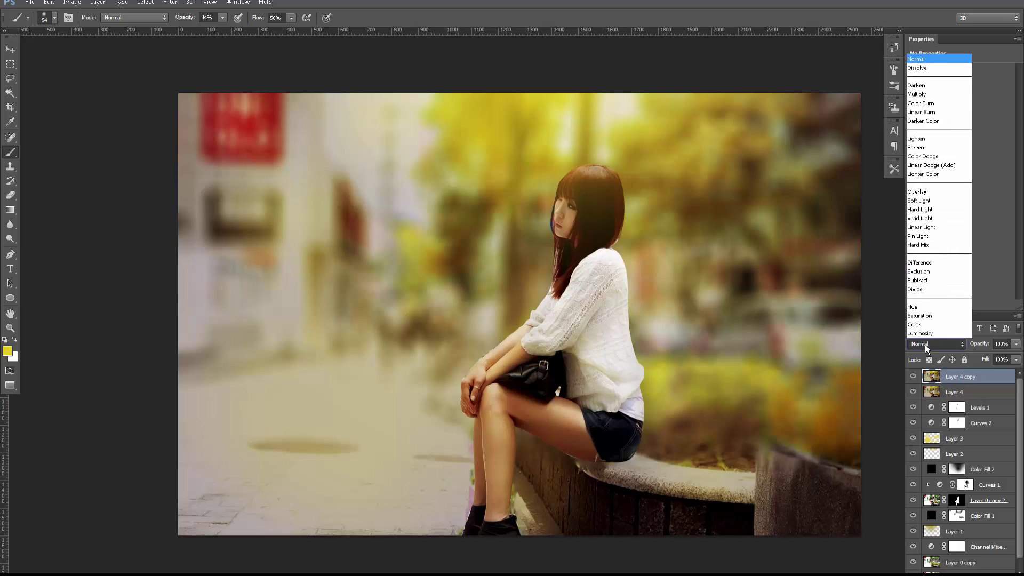
left_click(927, 201)
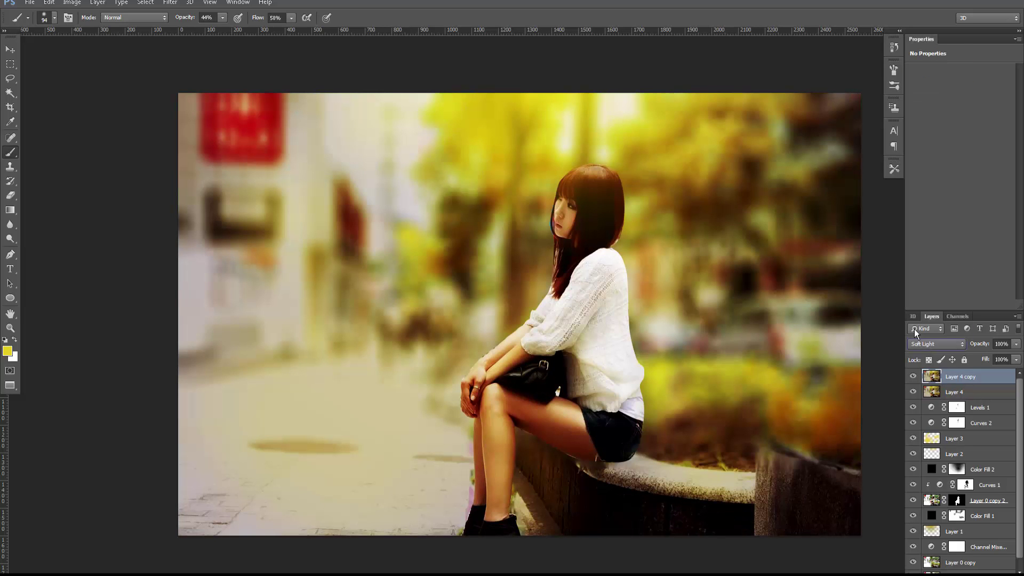
Apply a small-radius Gaussian Blur to the Soft Light Layer 4 copy
left_click(170, 2)
mouse_move(175, 123)
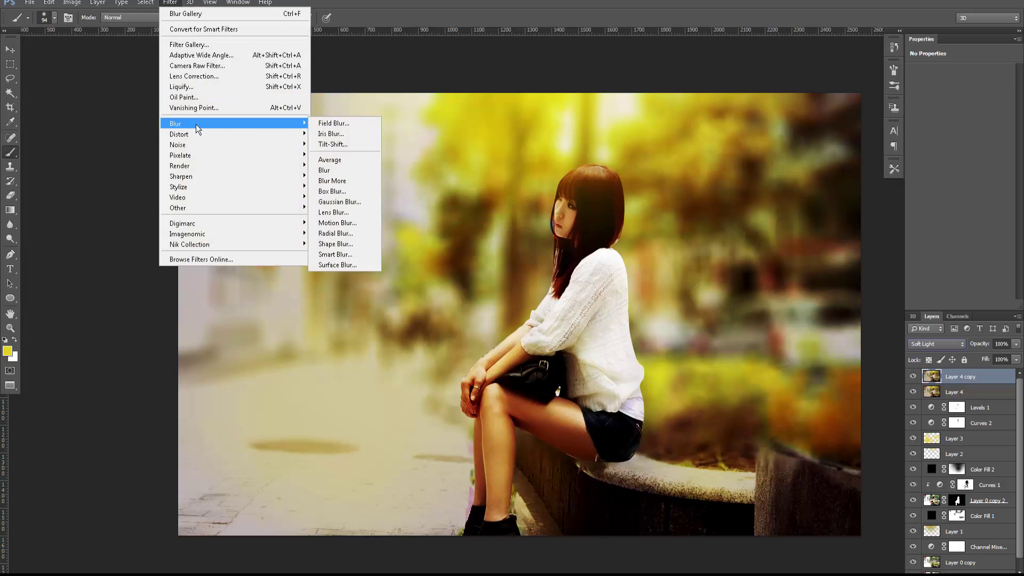
left_click(346, 201)
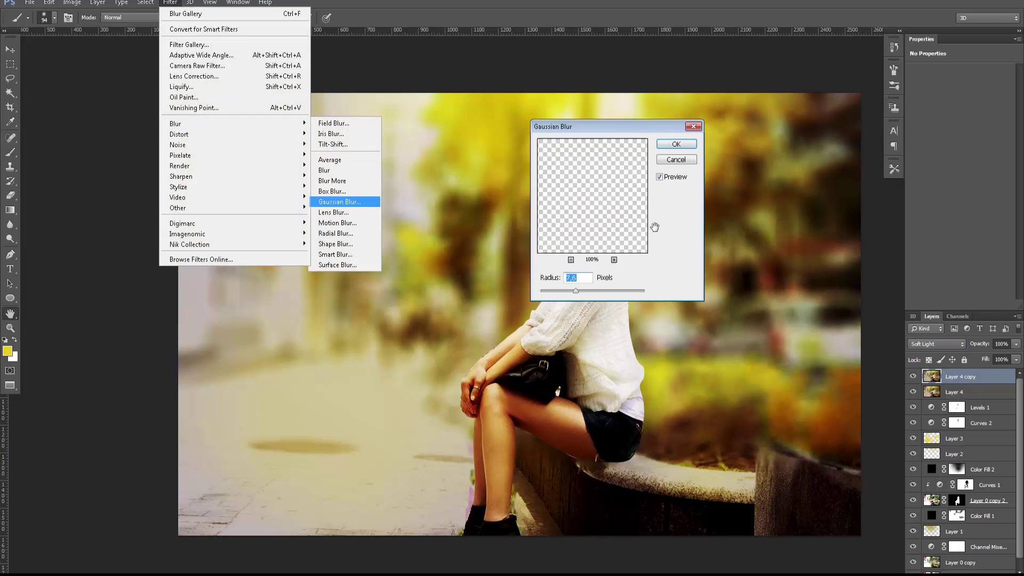
left_click_drag(623, 127, 761, 97)
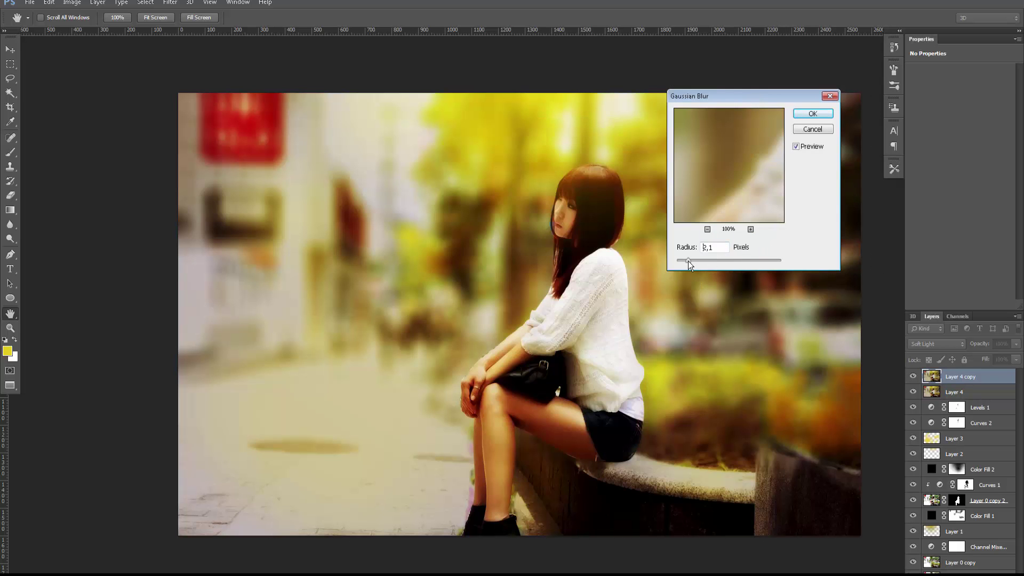
left_click_drag(688, 261, 753, 265)
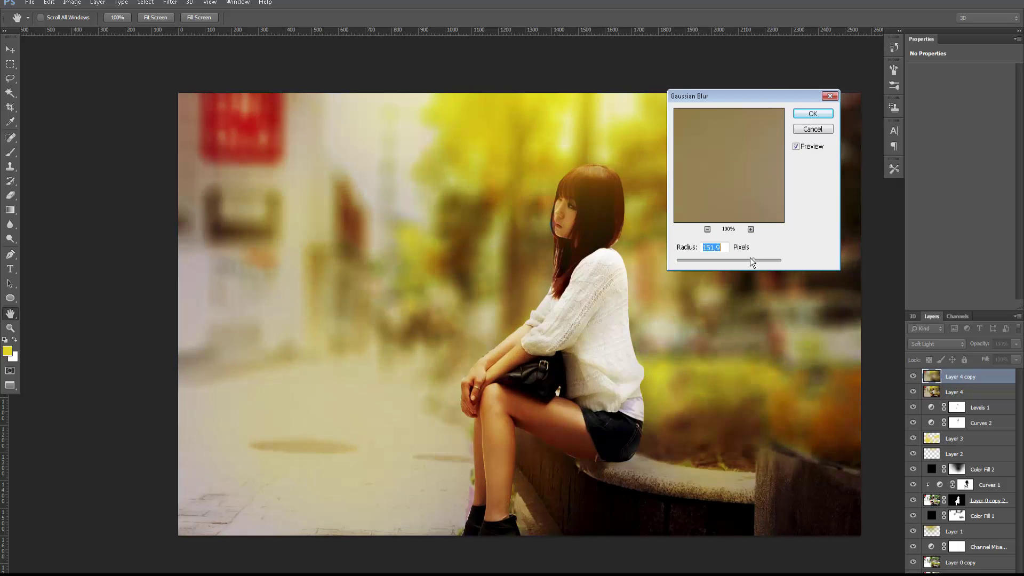
left_click_drag(750, 259, 711, 263)
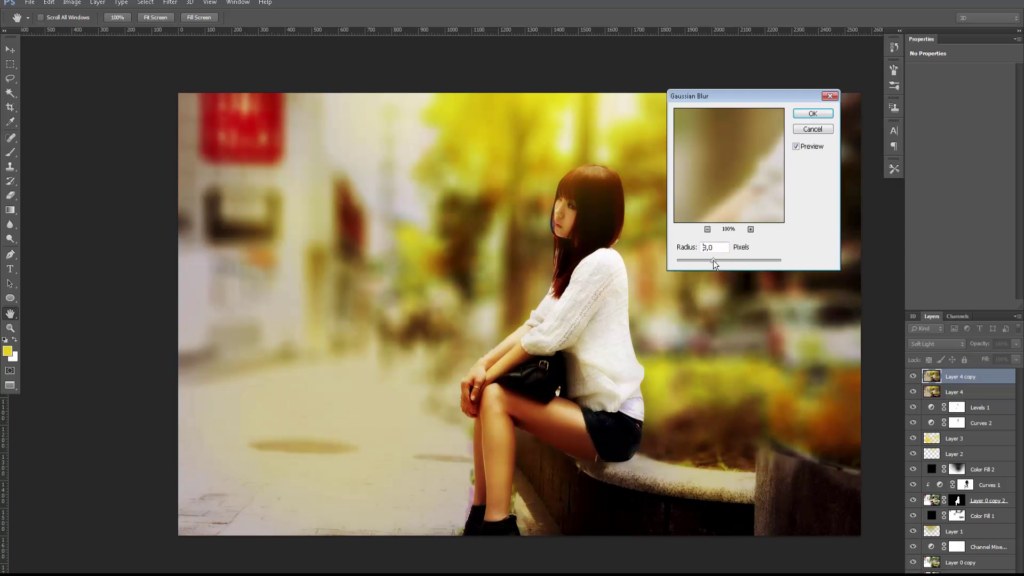
left_click(812, 113)
Lower the glow layer's opacity to 43% and stamp all visible layers into Layer 5
key("b")
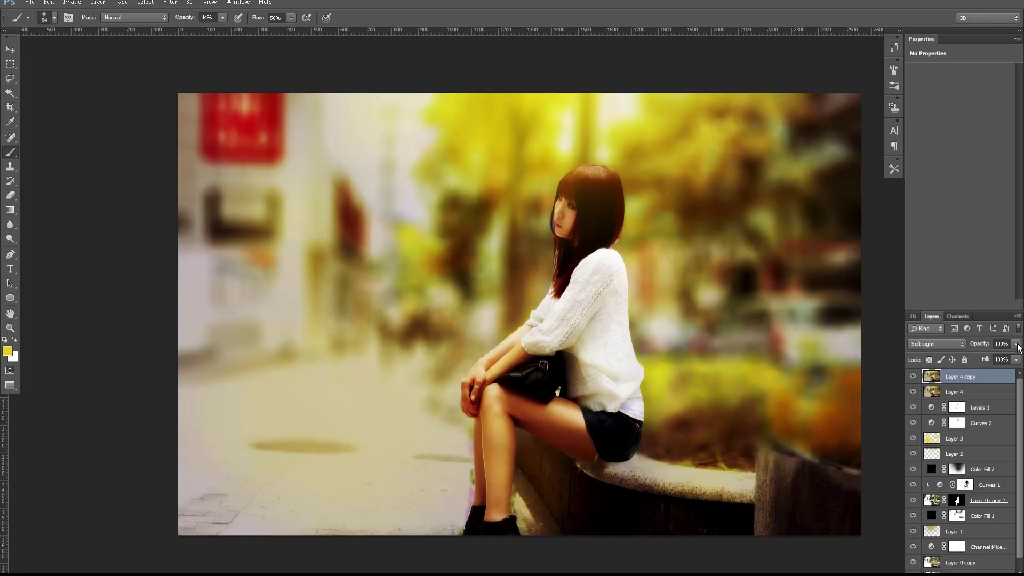
left_click(1016, 344)
left_click_drag(1015, 361, 985, 361)
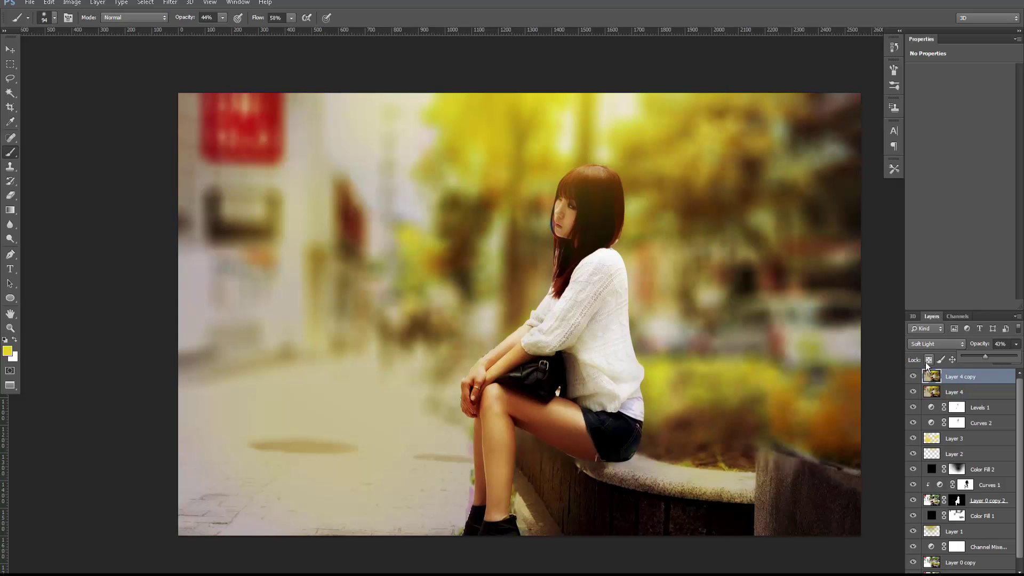
left_click(912, 377)
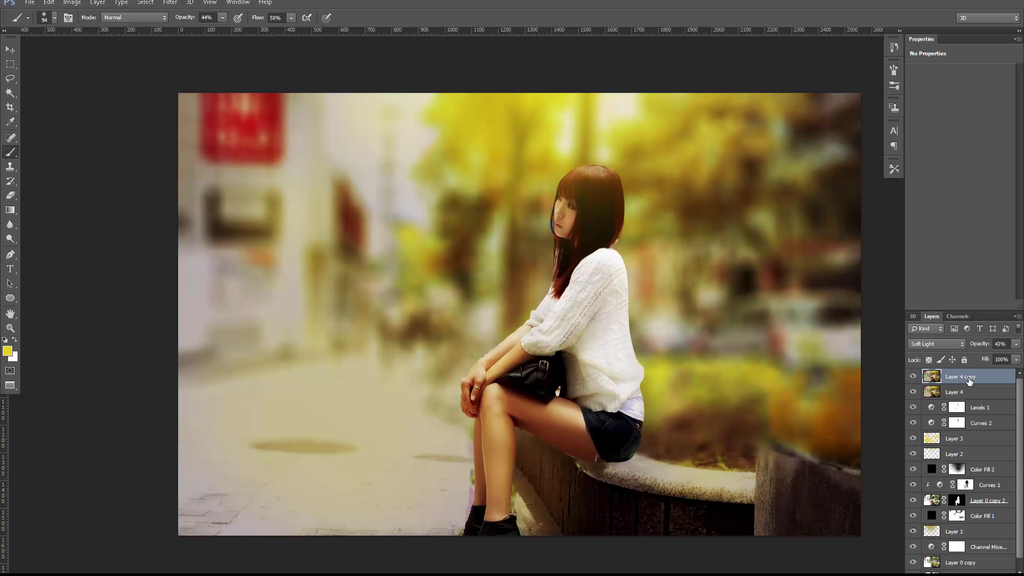
key("ctrl+shift+alt+e")
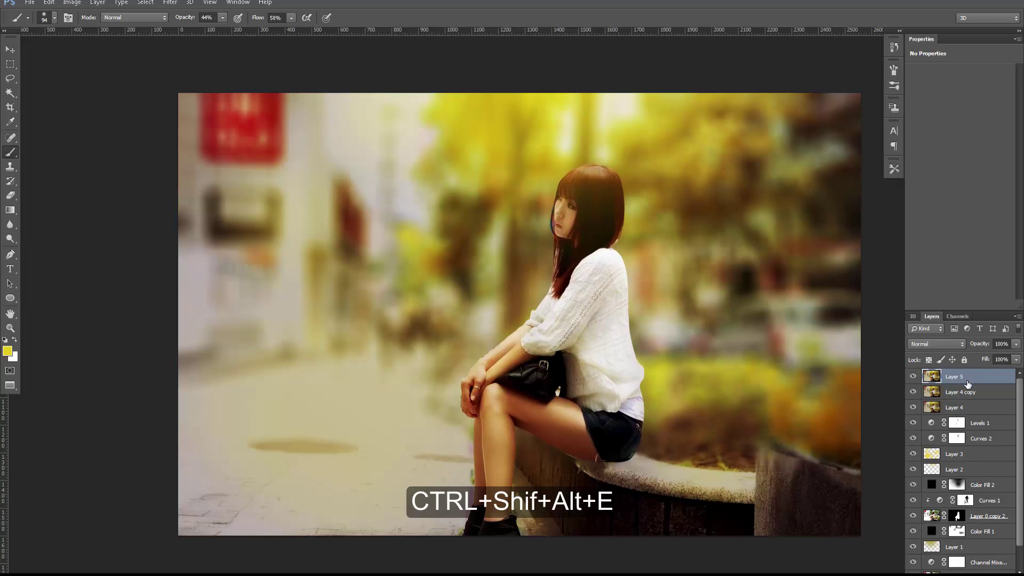
Set Layer 5 to Vivid Light and apply a small-radius High Pass filter
left_click(945, 345)
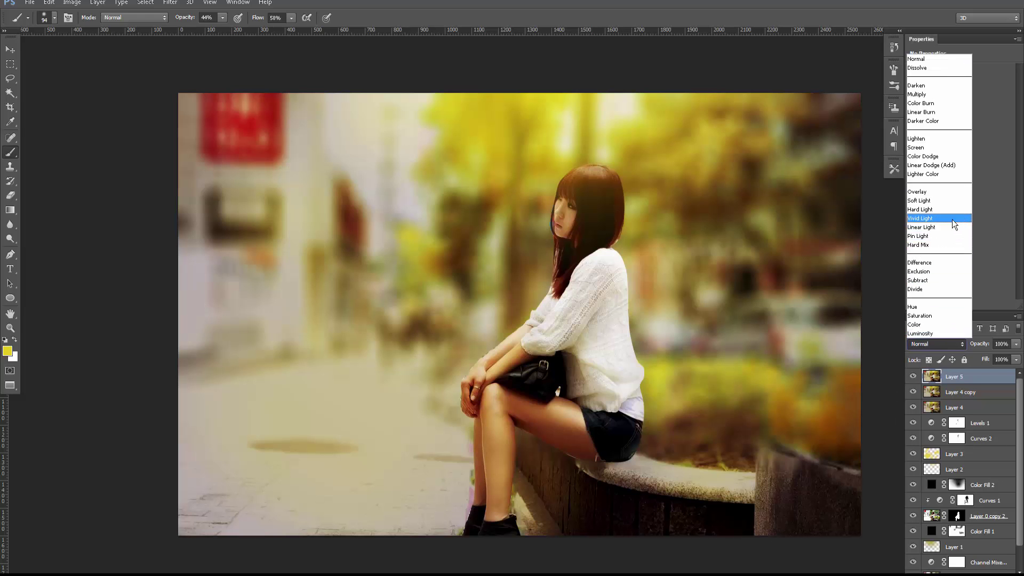
left_click(954, 218)
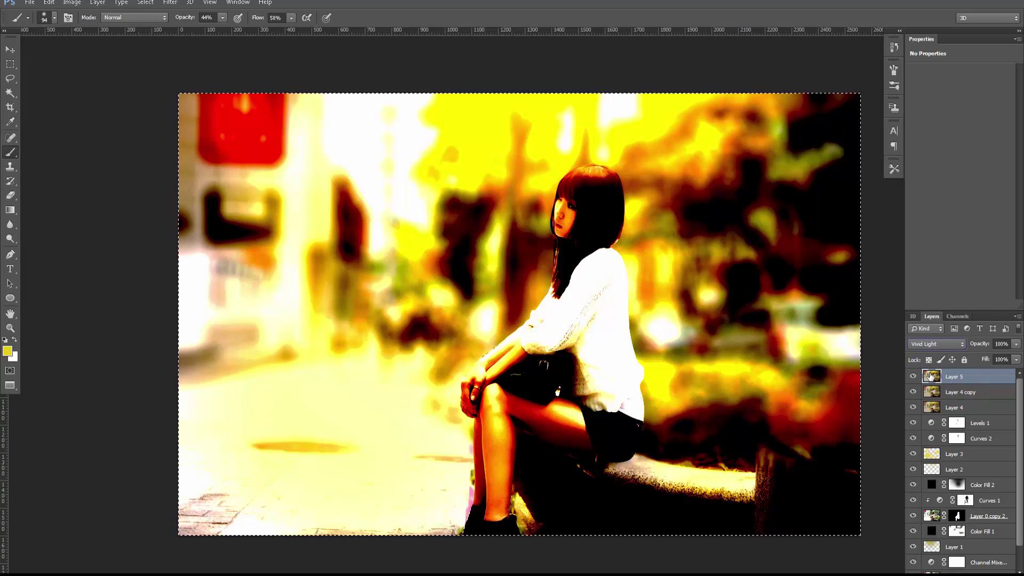
left_click(170, 2)
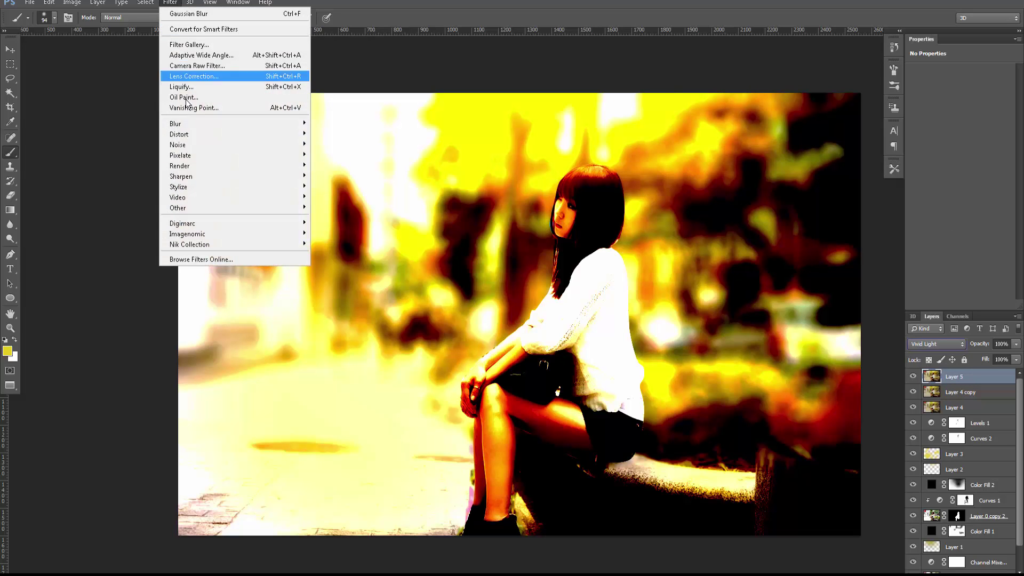
mouse_move(178, 207)
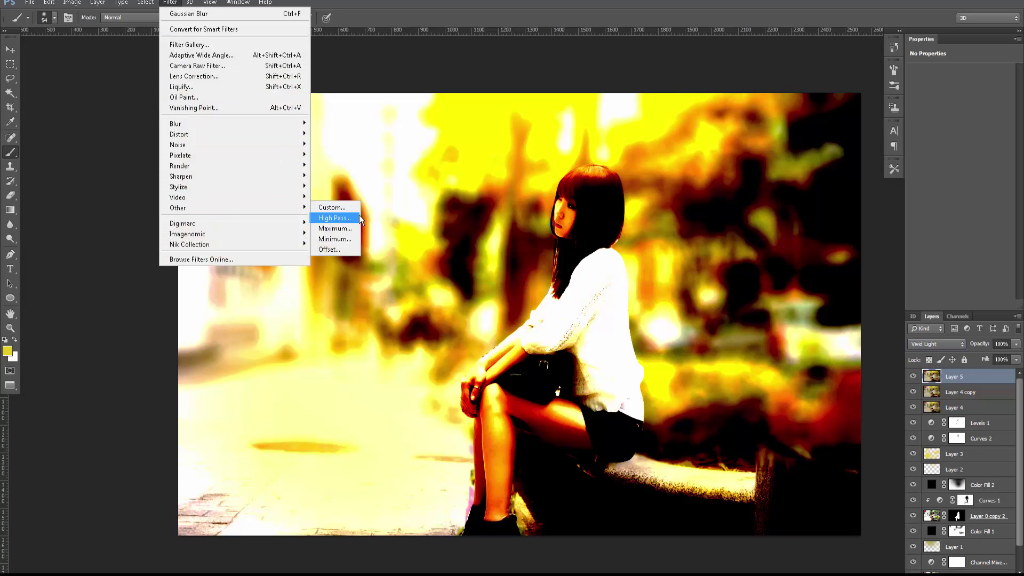
left_click(344, 219)
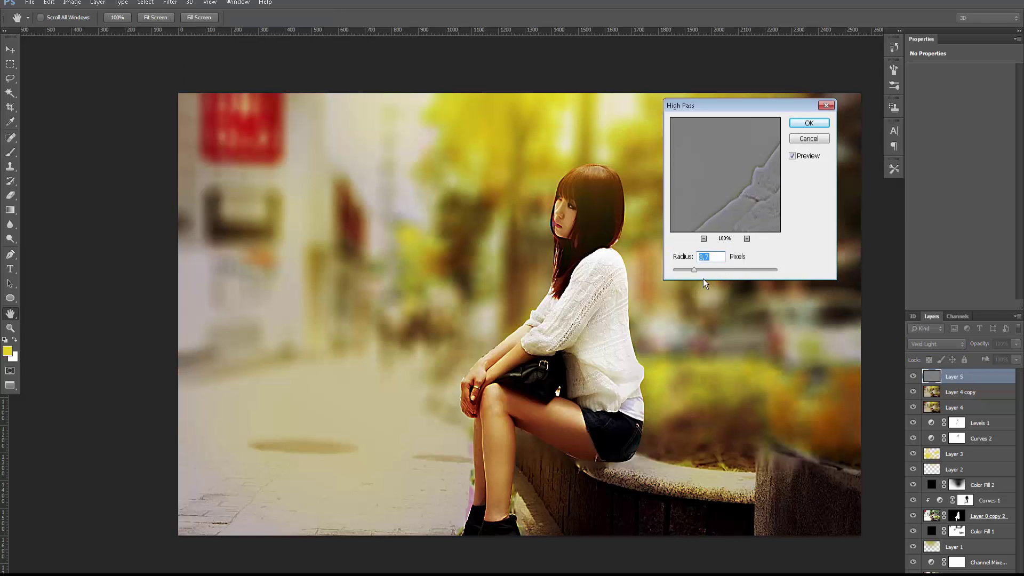
left_click_drag(680, 269, 677, 270)
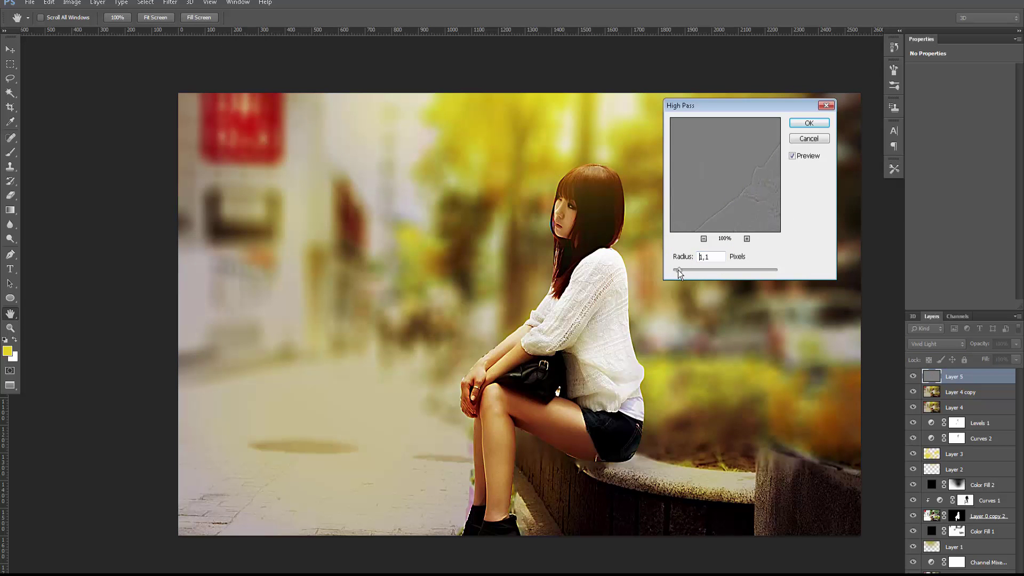
left_click(809, 123)
Lower Layer 5's opacity to 54%
key("b")
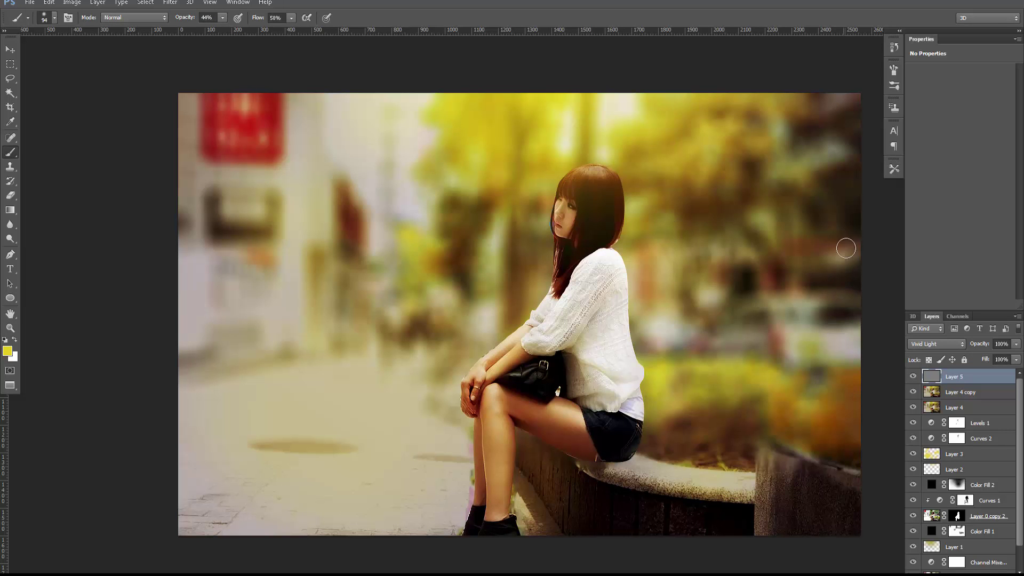
left_click_drag(1017, 348, 999, 361)
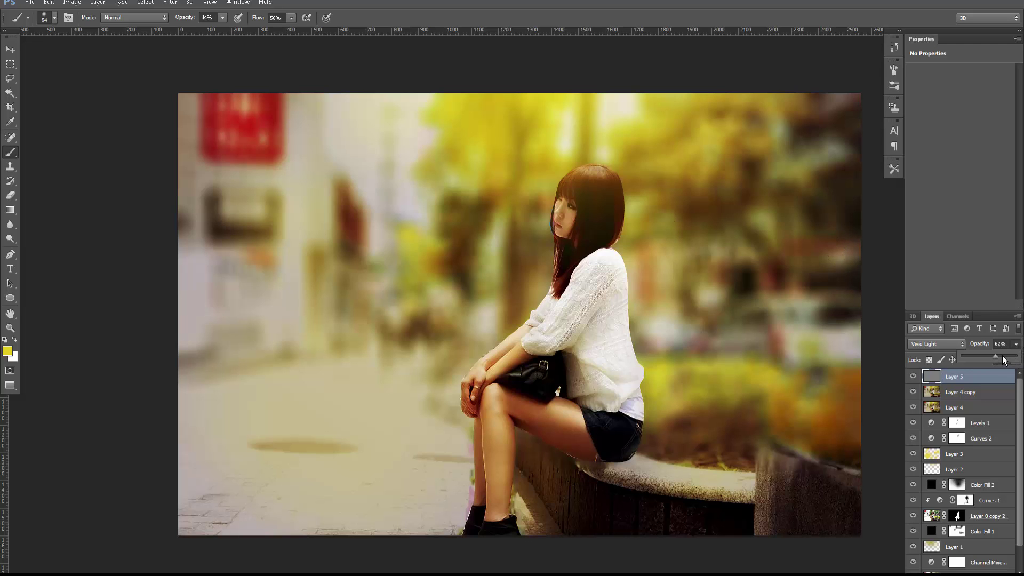
left_click_drag(997, 361, 975, 361)
left_click(918, 360)
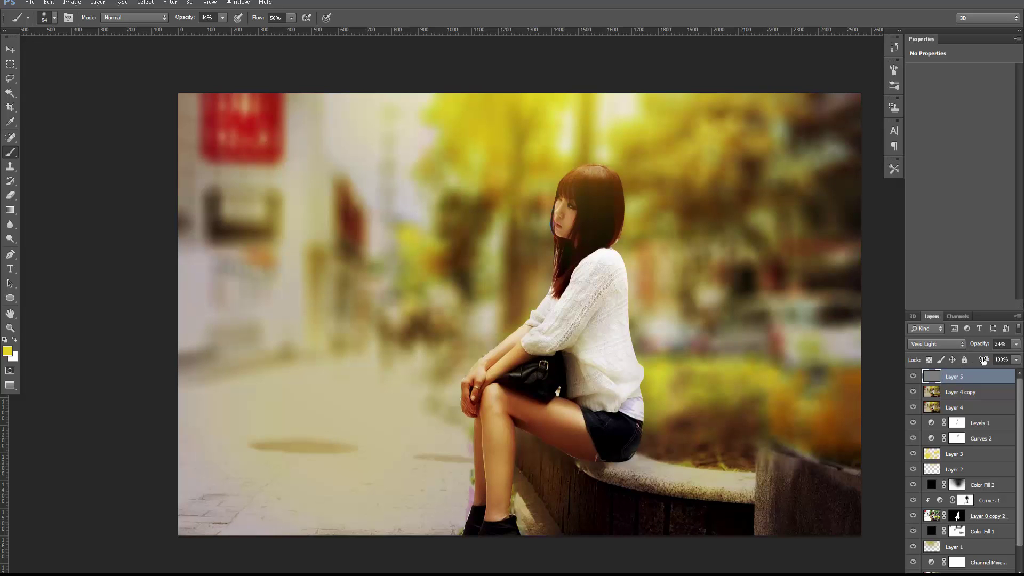
left_click(1015, 346)
left_click(739, 261)
key("ctrl+plus")
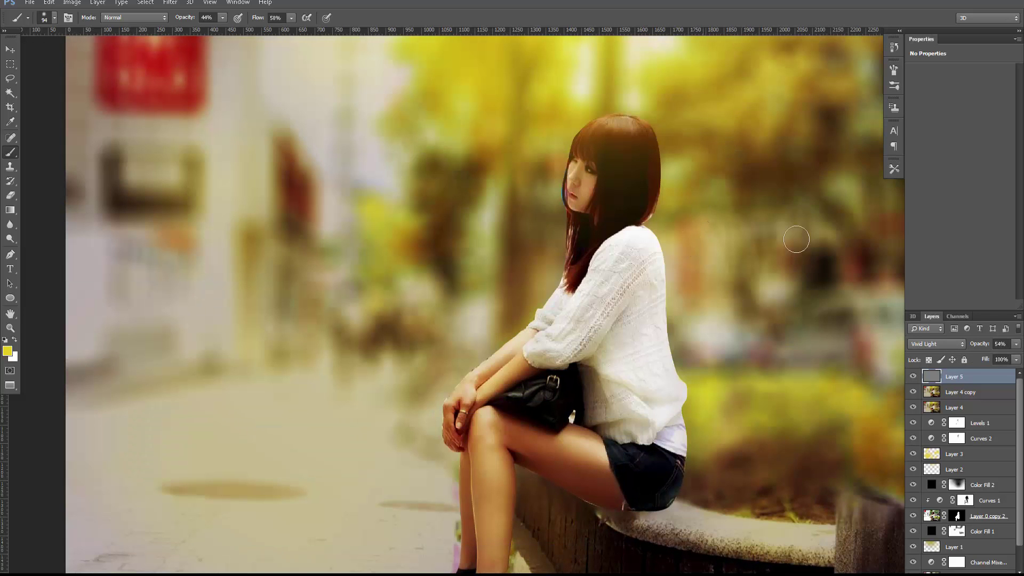
left_click(913, 377)
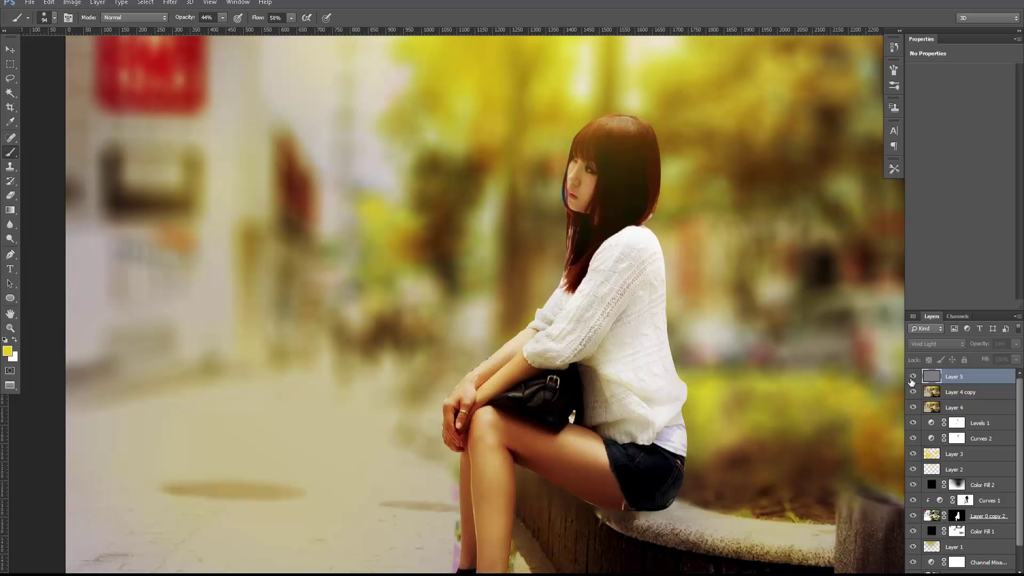
left_click(912, 376)
left_click(913, 376)
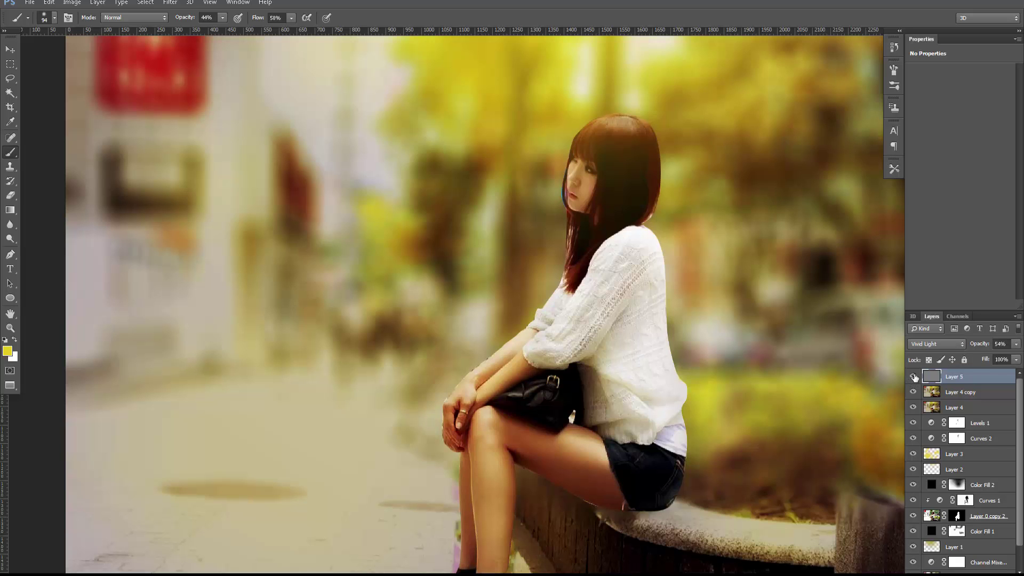
left_click(912, 377)
key("ctrl+minus")
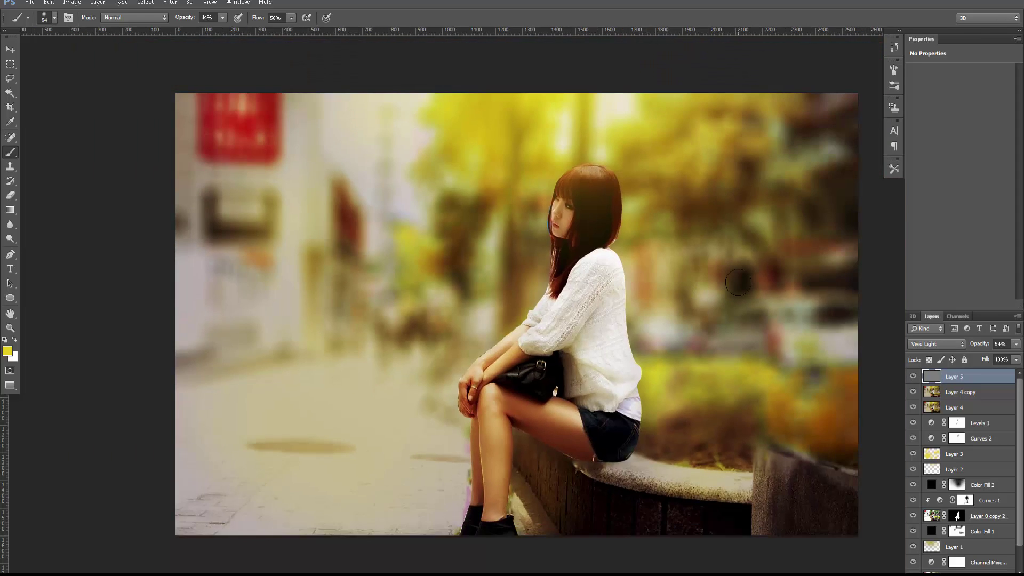
key("ctrl+minus")
scroll(960, 479, "down", 2)
left_click(913, 553, "alt")
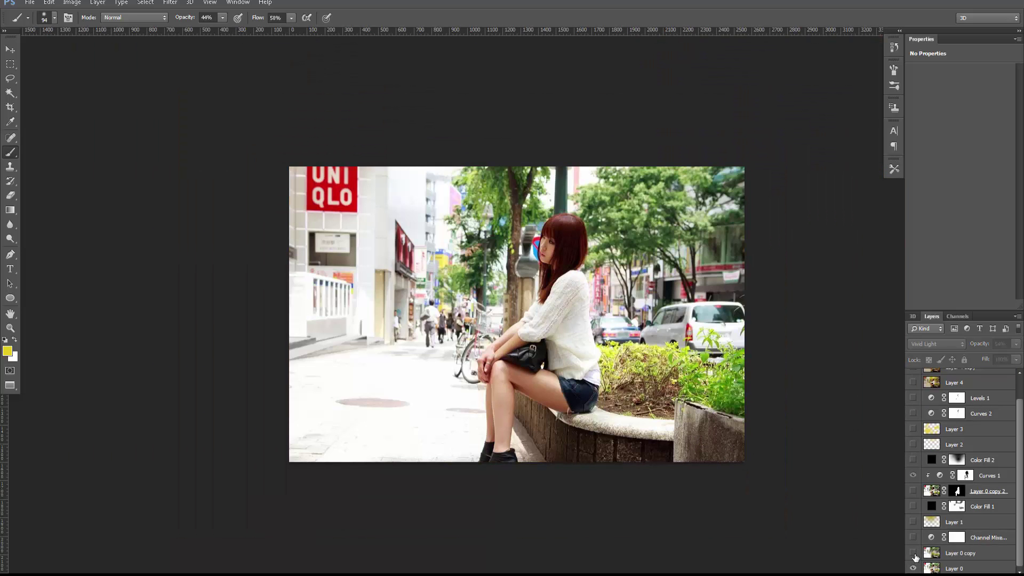
left_click_drag(915, 556, 914, 377)
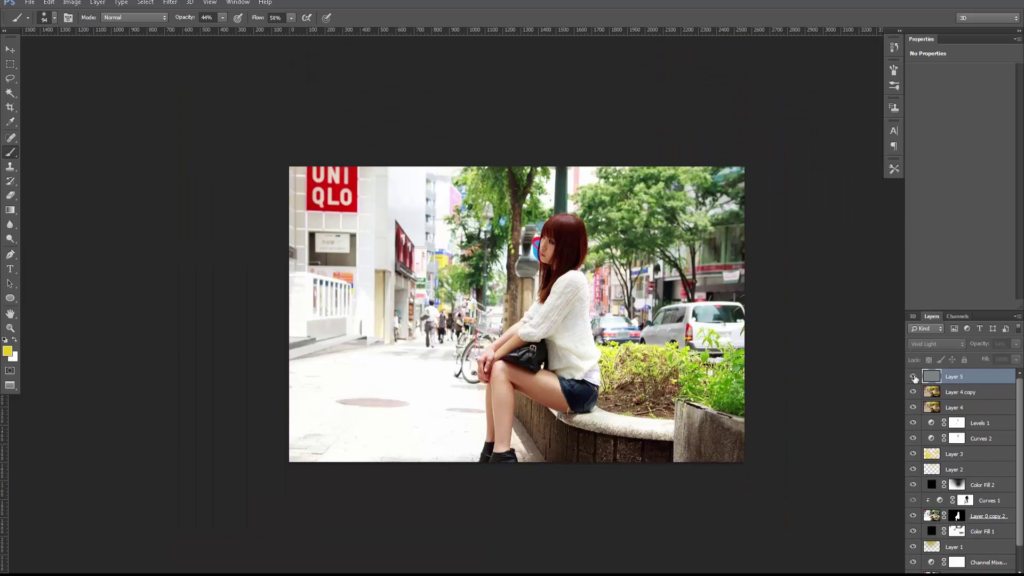
left_click(913, 377)
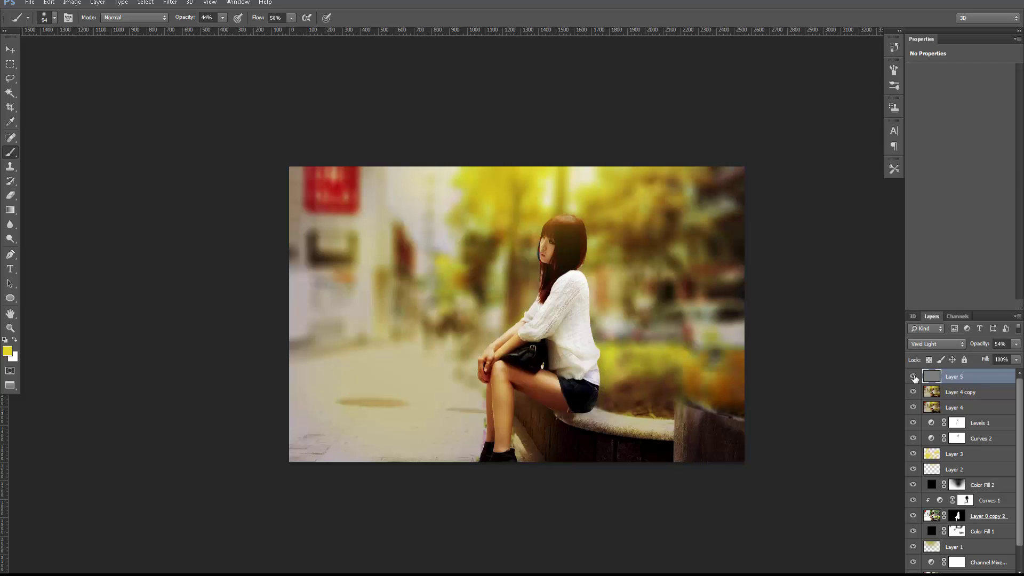